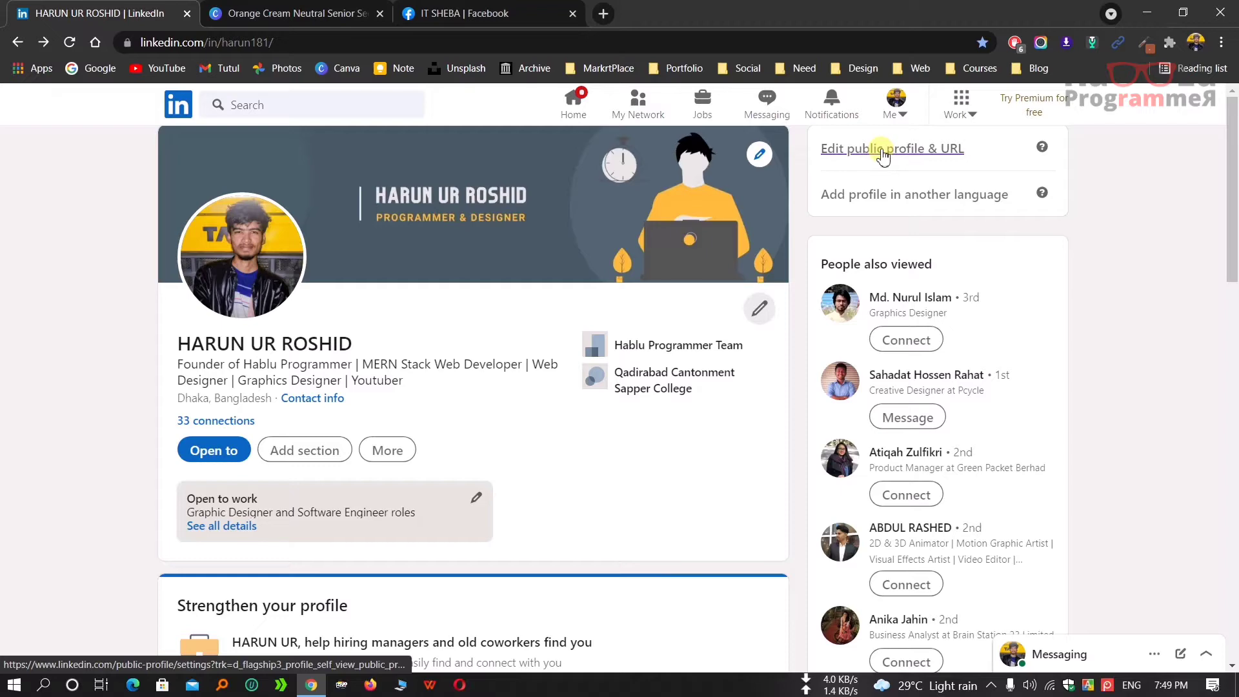
Step: Open the public profile and URL settings and compare the custom URL there with the profile page's address
click(882, 150)
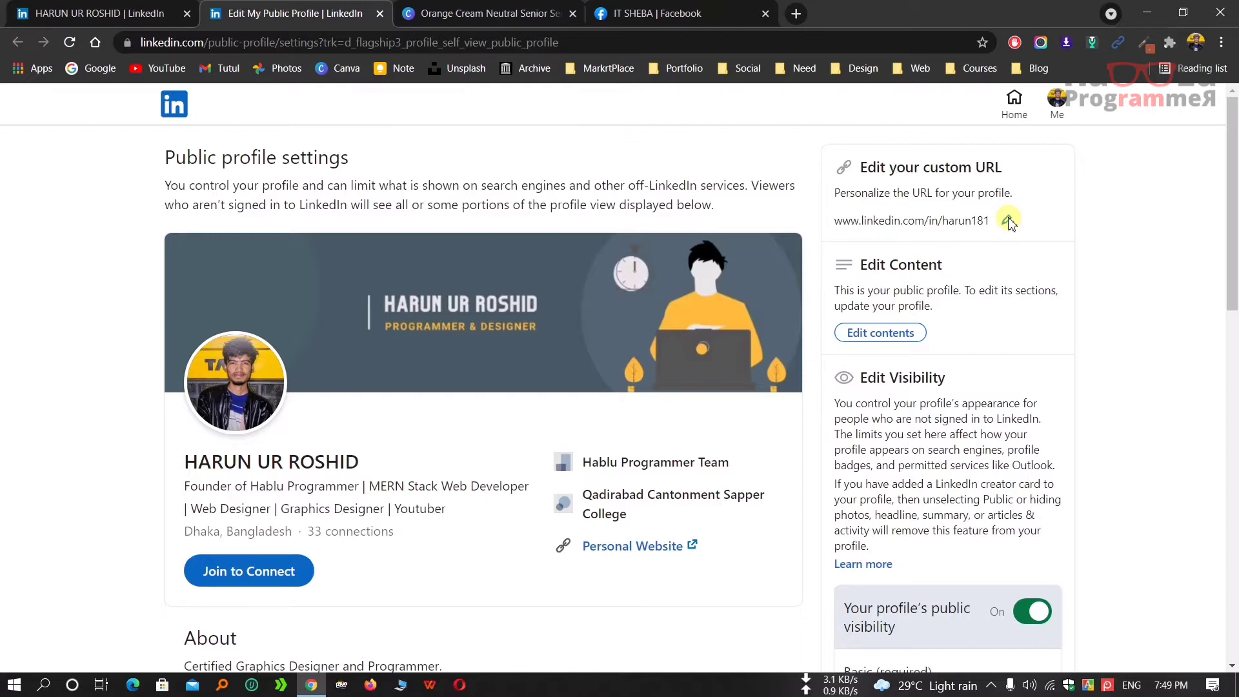
click(64, 13)
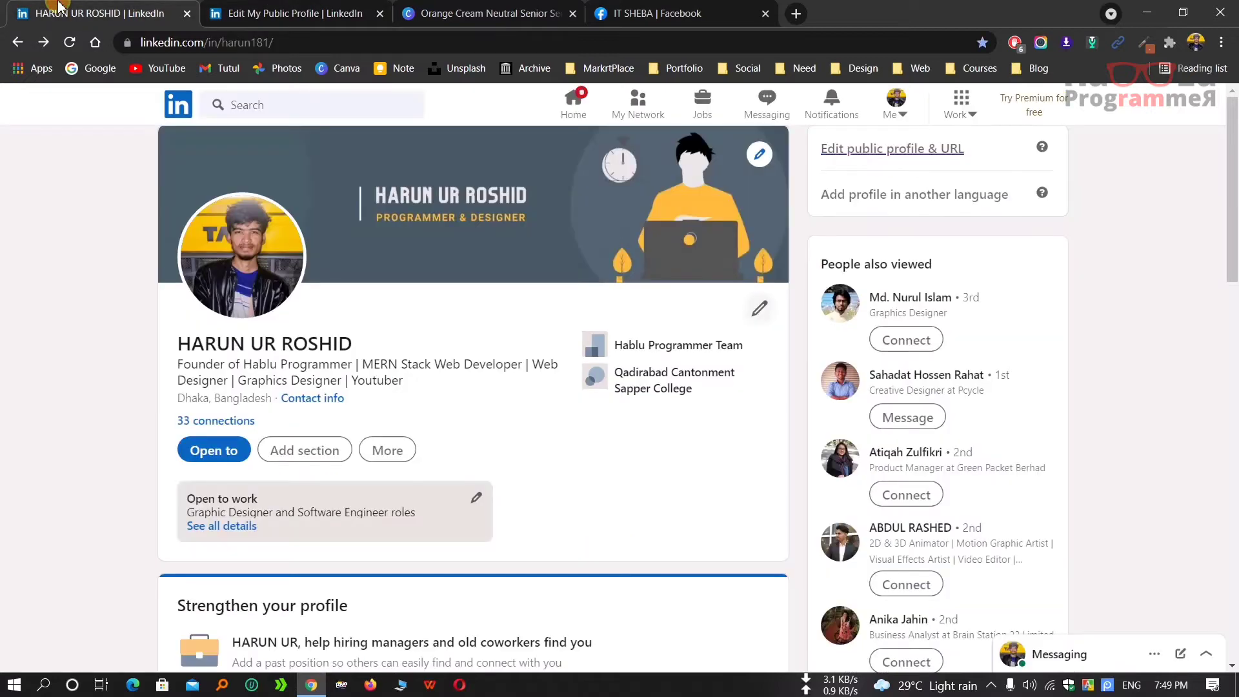
click(235, 44)
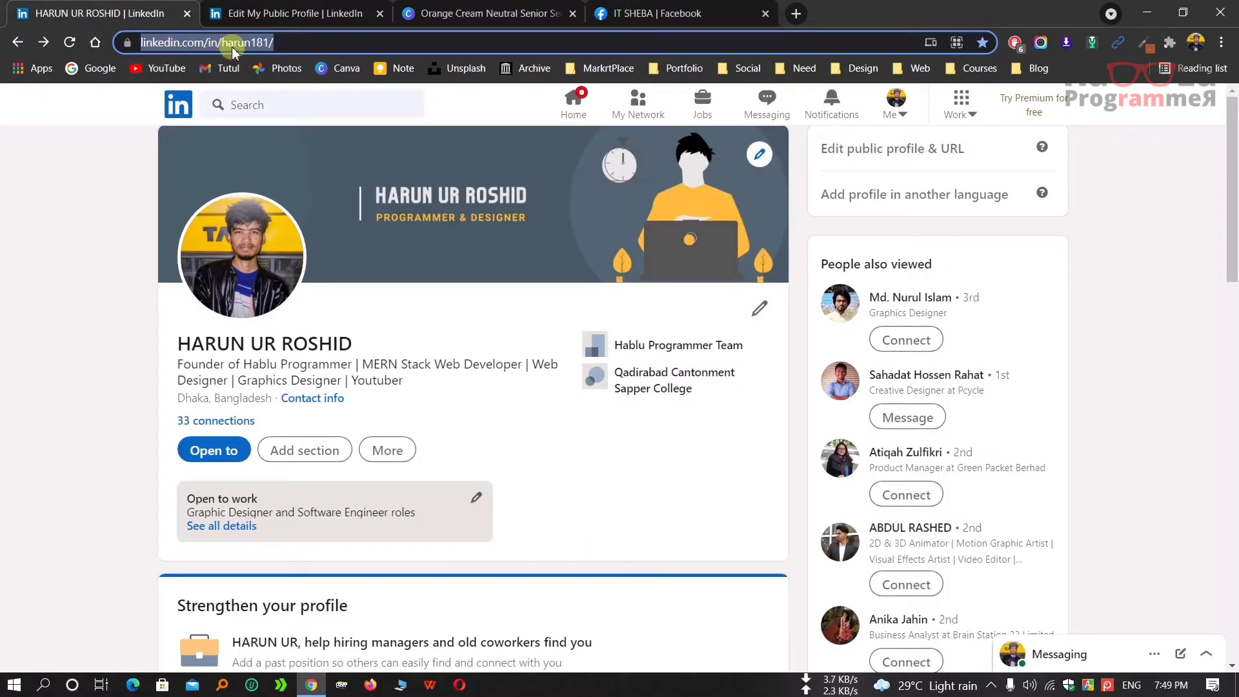
click(289, 12)
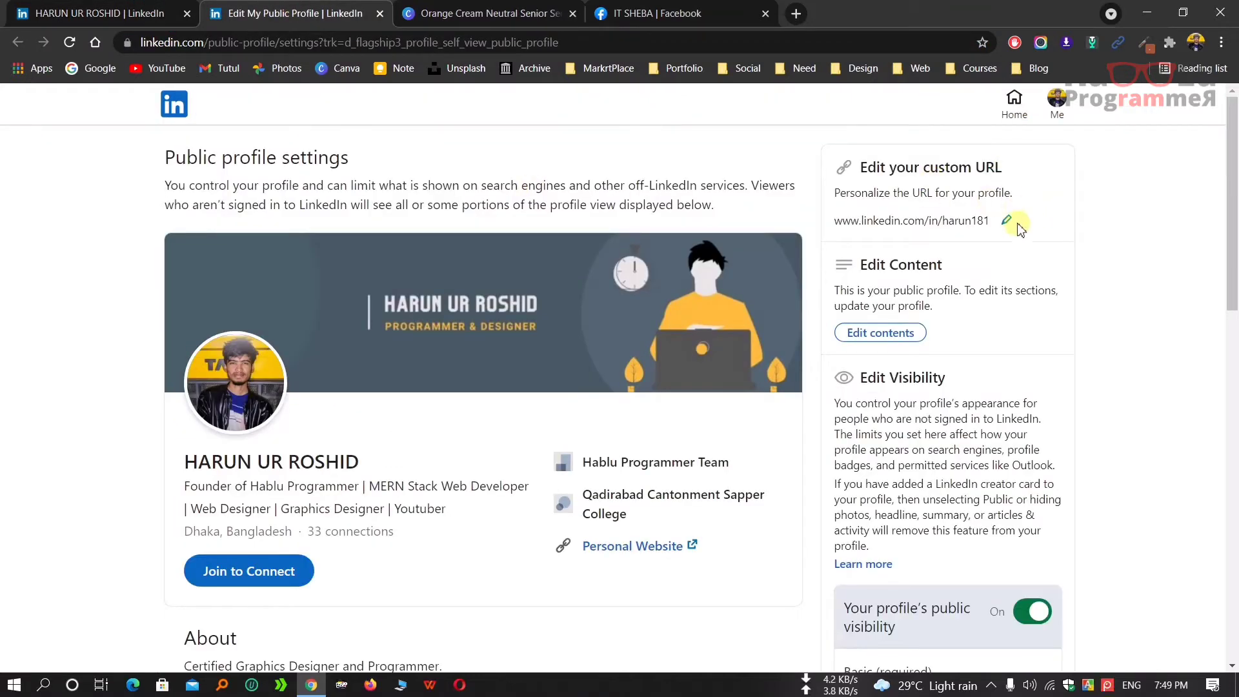
Step: Open the custom profile URL for editing, cancel it, and look over the public visibility settings before closing that page
click(1005, 218)
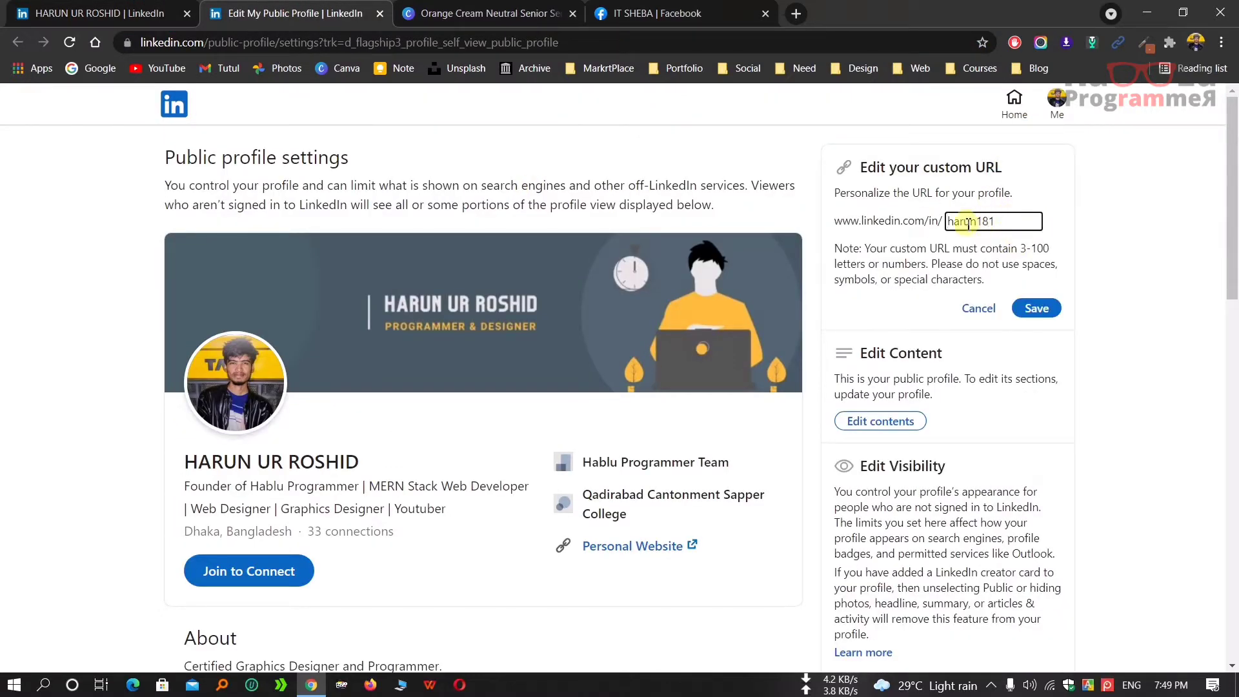
click(1014, 222)
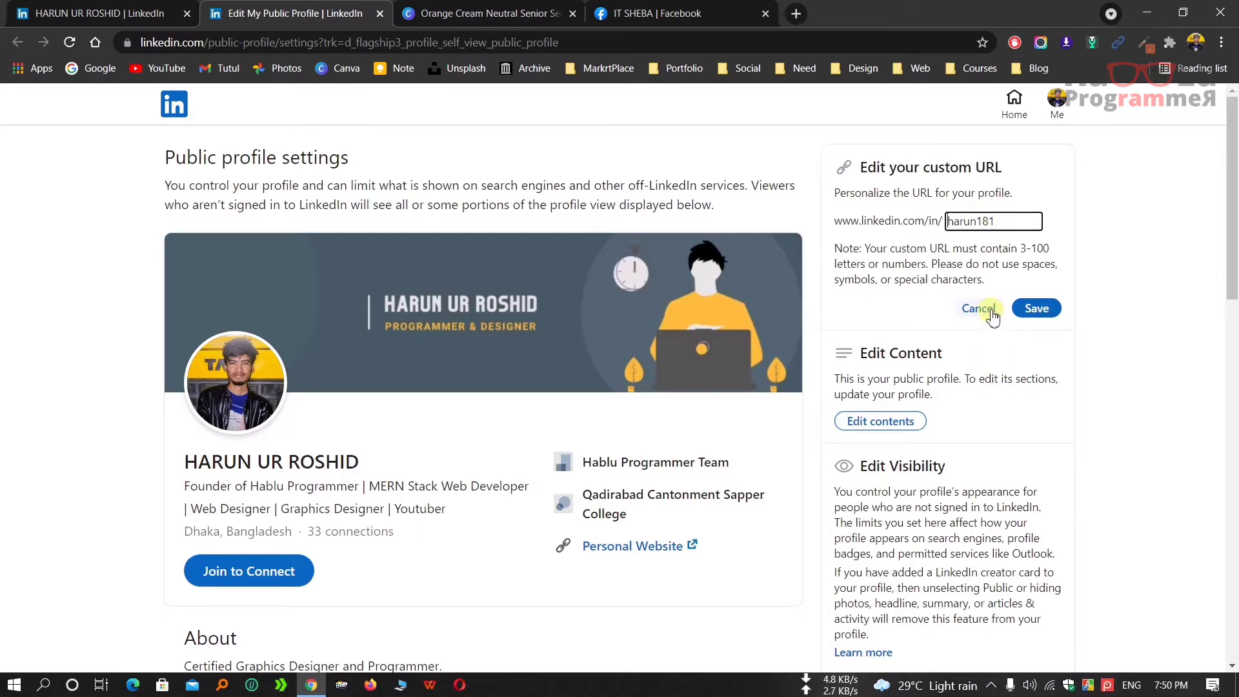
click(985, 310)
scroll(659, 391, down, 6)
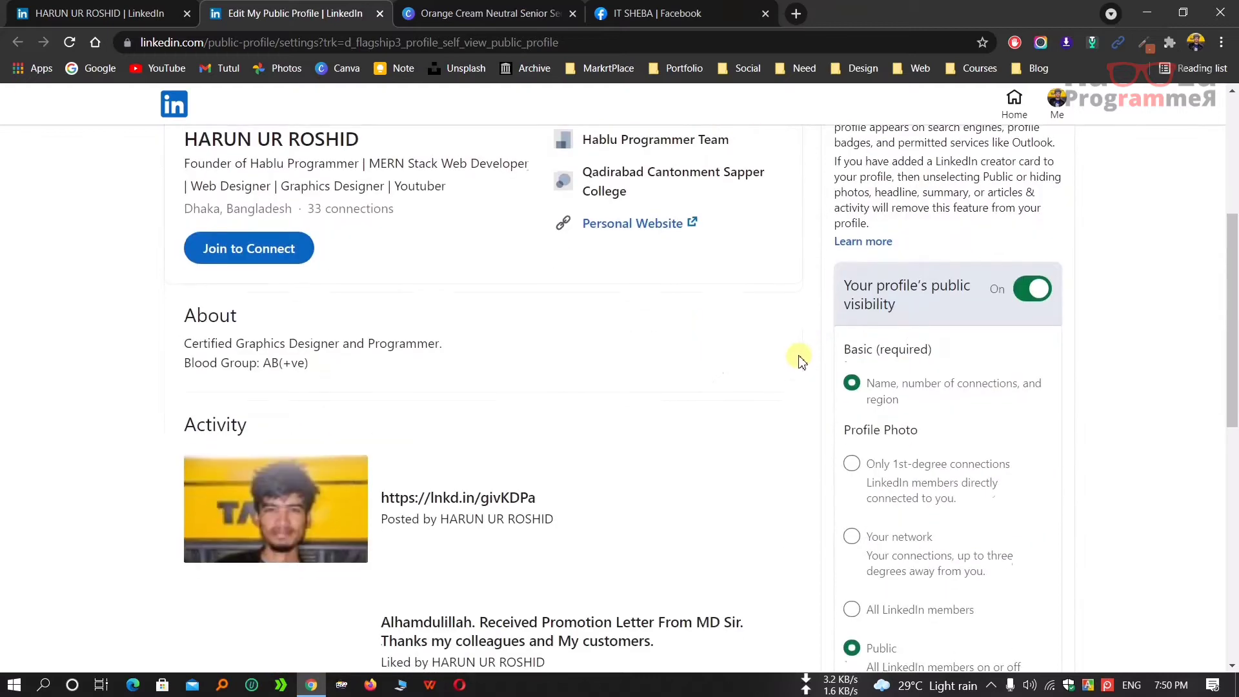
scroll(800, 360, up, 6)
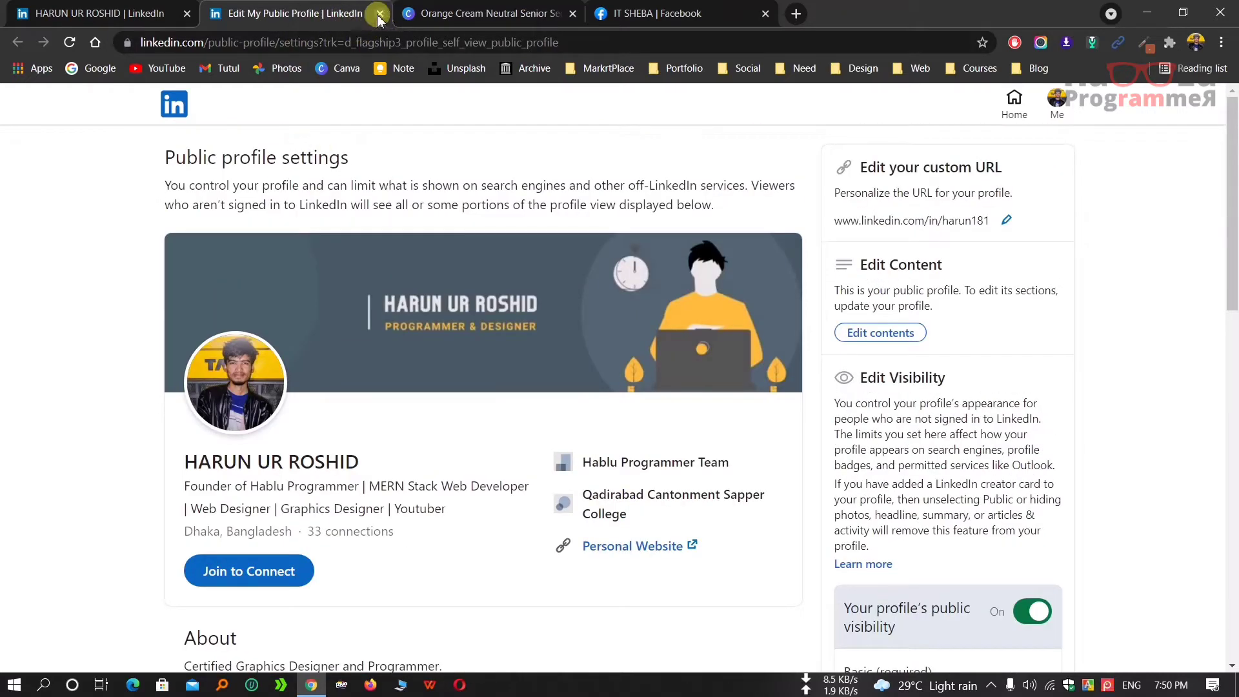
click(169, 15)
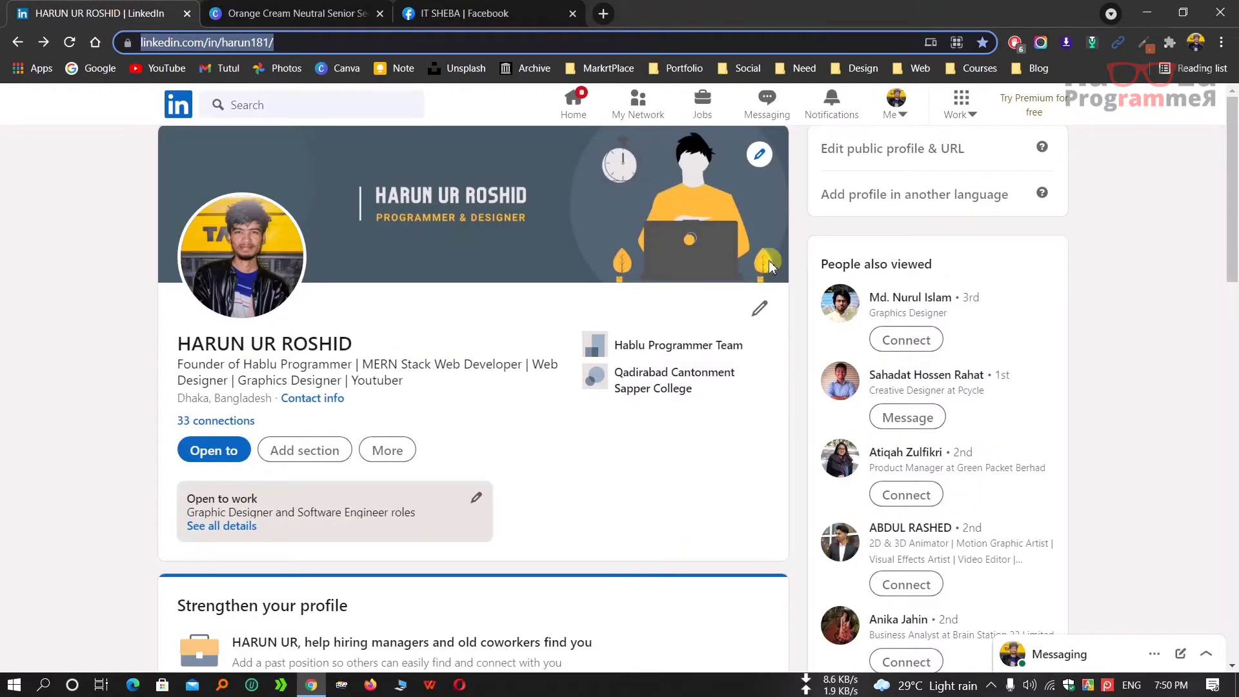
Step: View the profile's contact info, then close it
click(1116, 395)
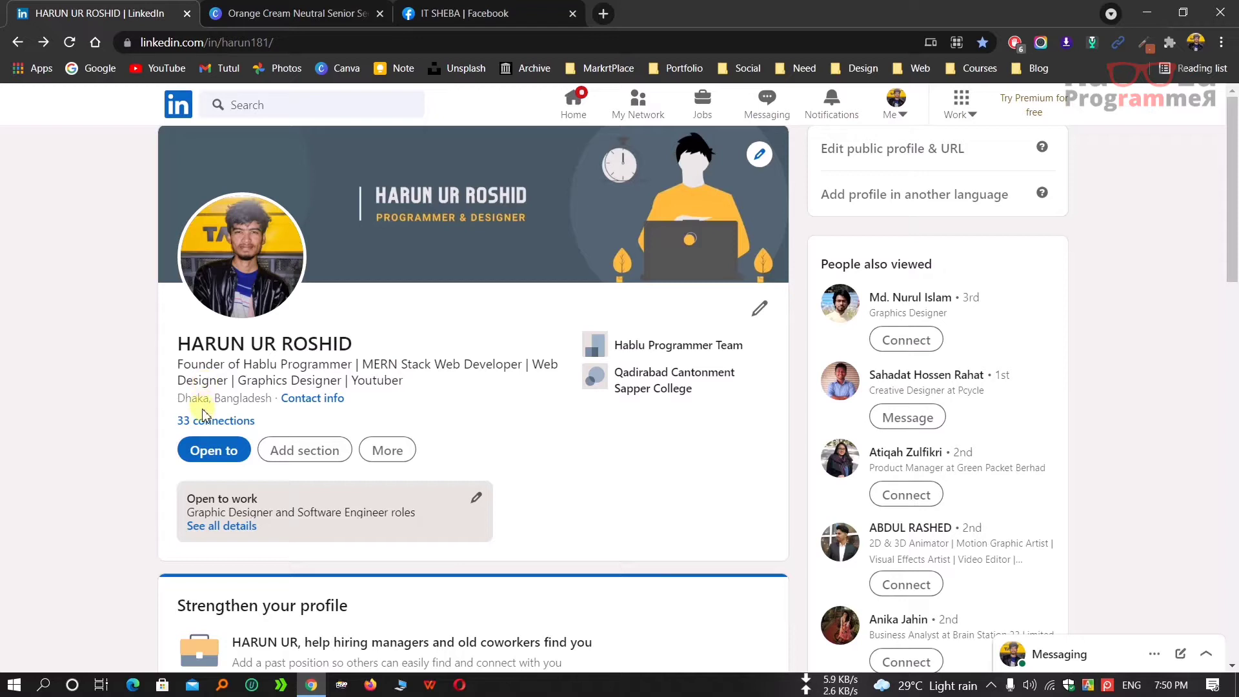
click(312, 400)
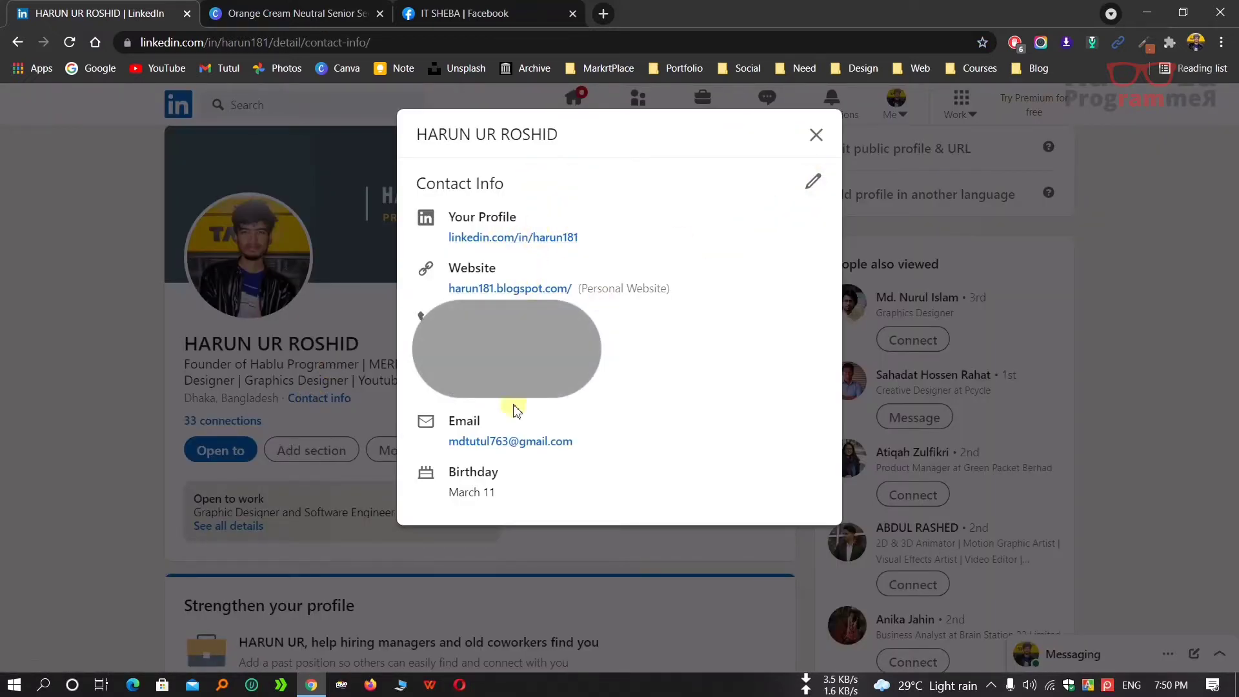
click(816, 134)
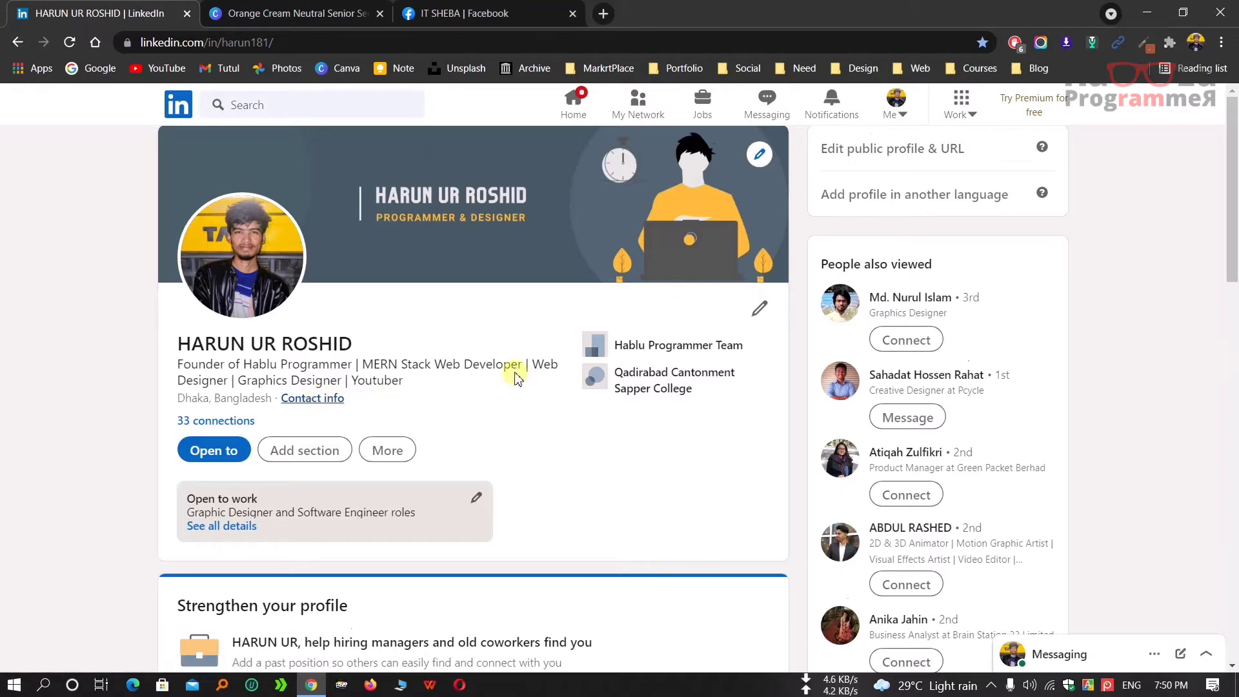
Step: Check the profile's additional actions for sharing, saving to PDF and building a resume
scroll(516, 377, down, 1)
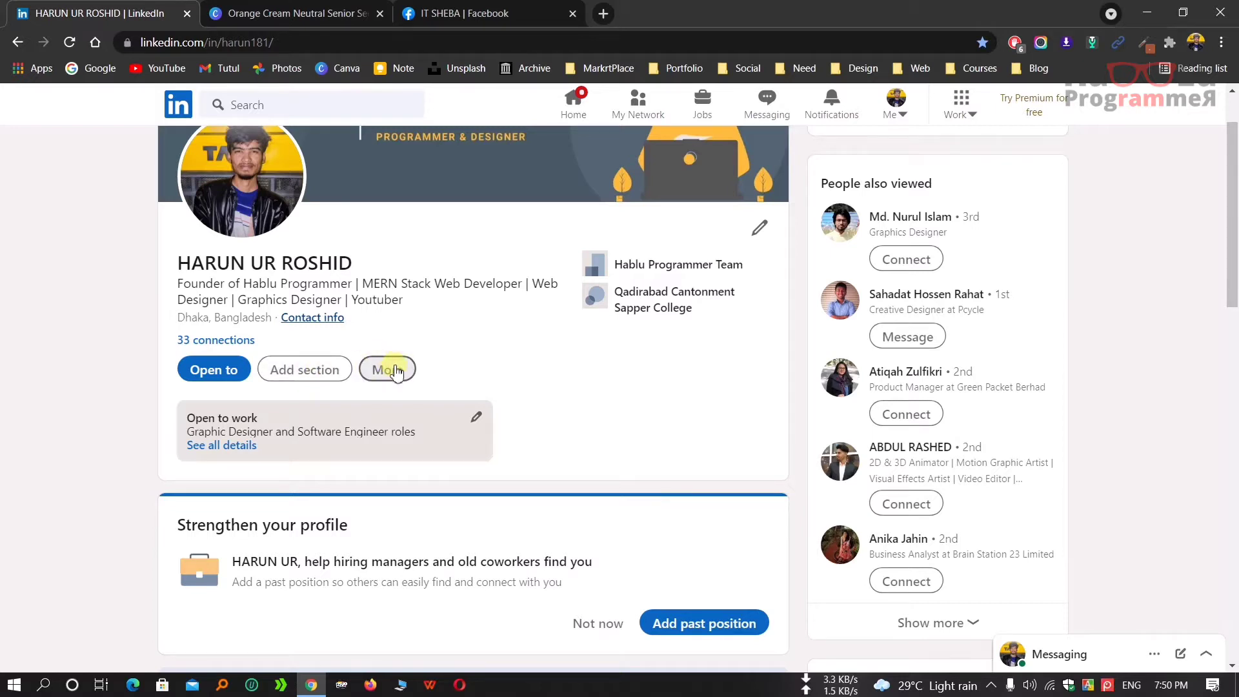
click(391, 370)
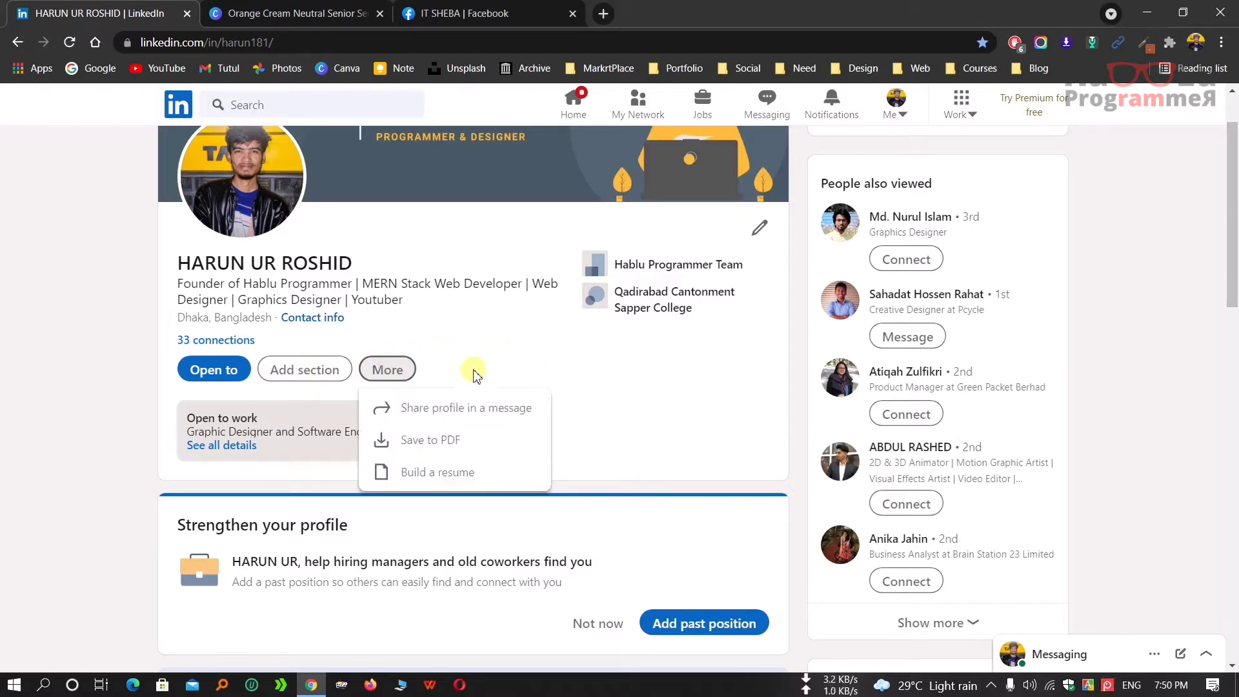
click(490, 348)
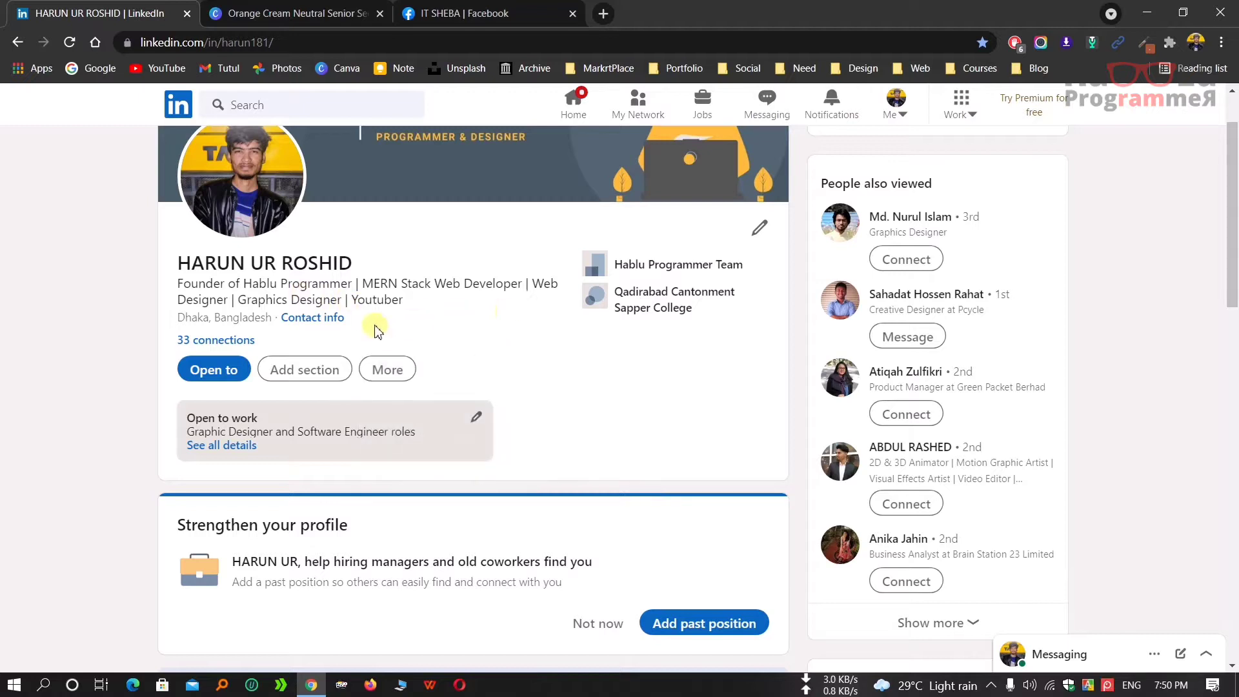
Step: Look through the sections that can be added to the profile, expanding About and Featured
click(319, 377)
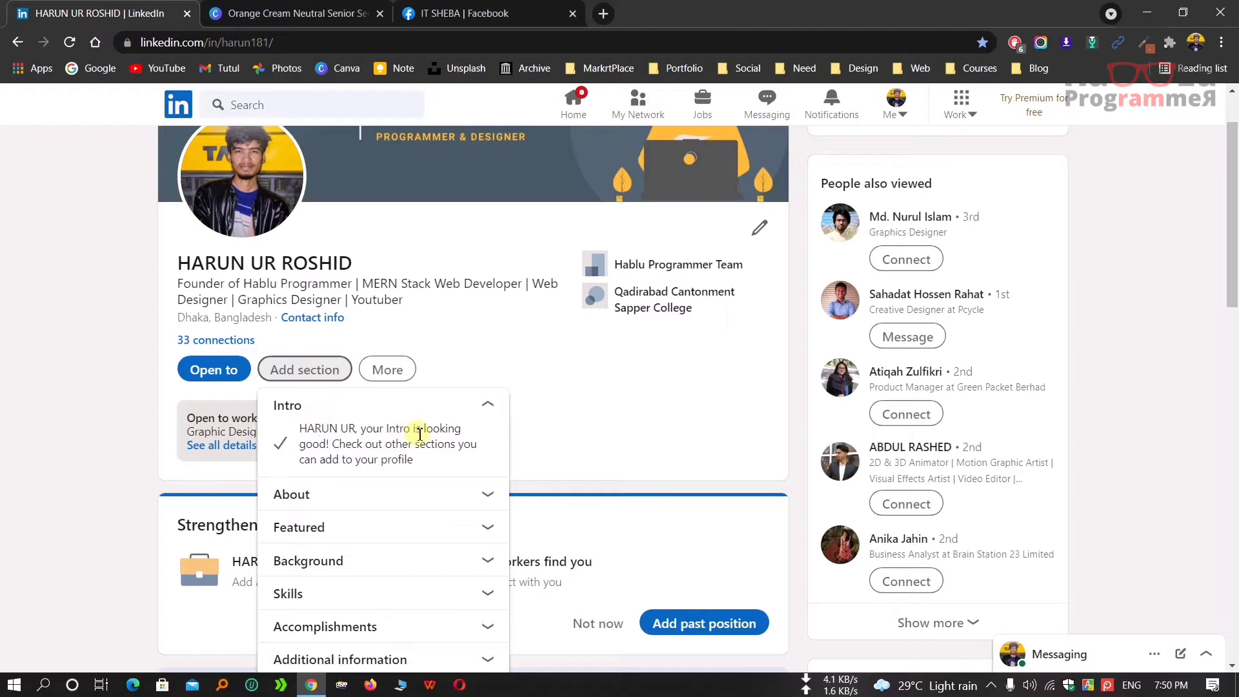
scroll(416, 432, down, 2)
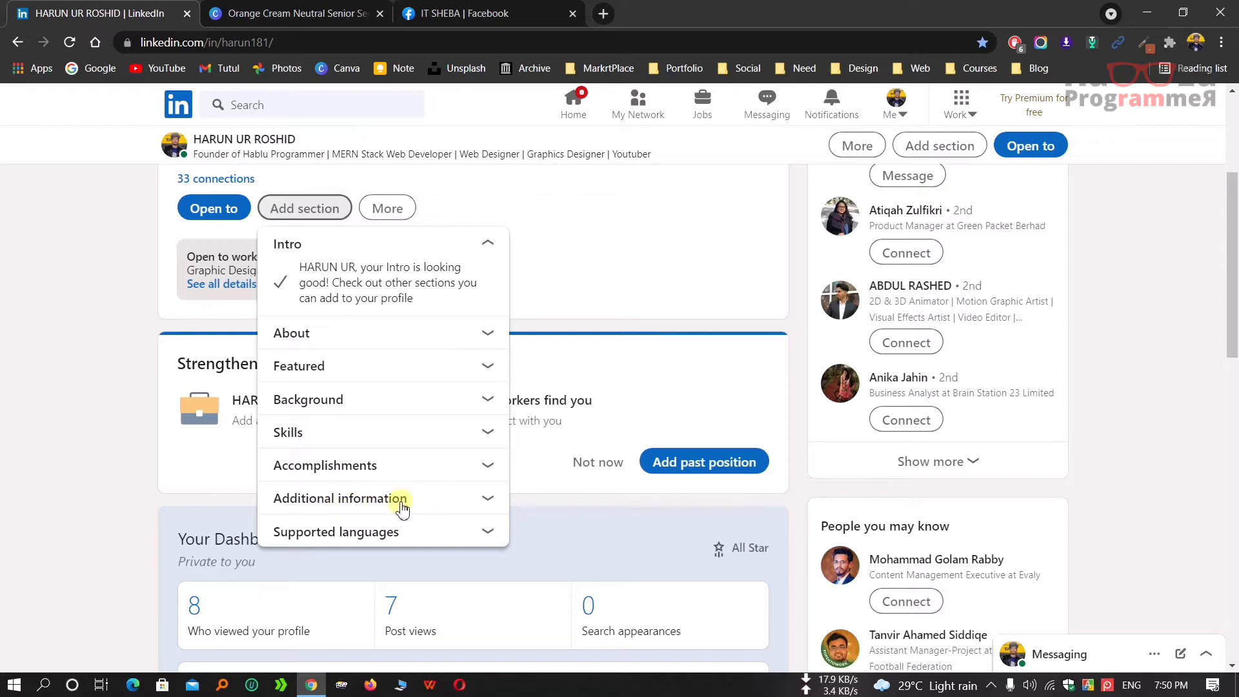
scroll(372, 429, up, 1)
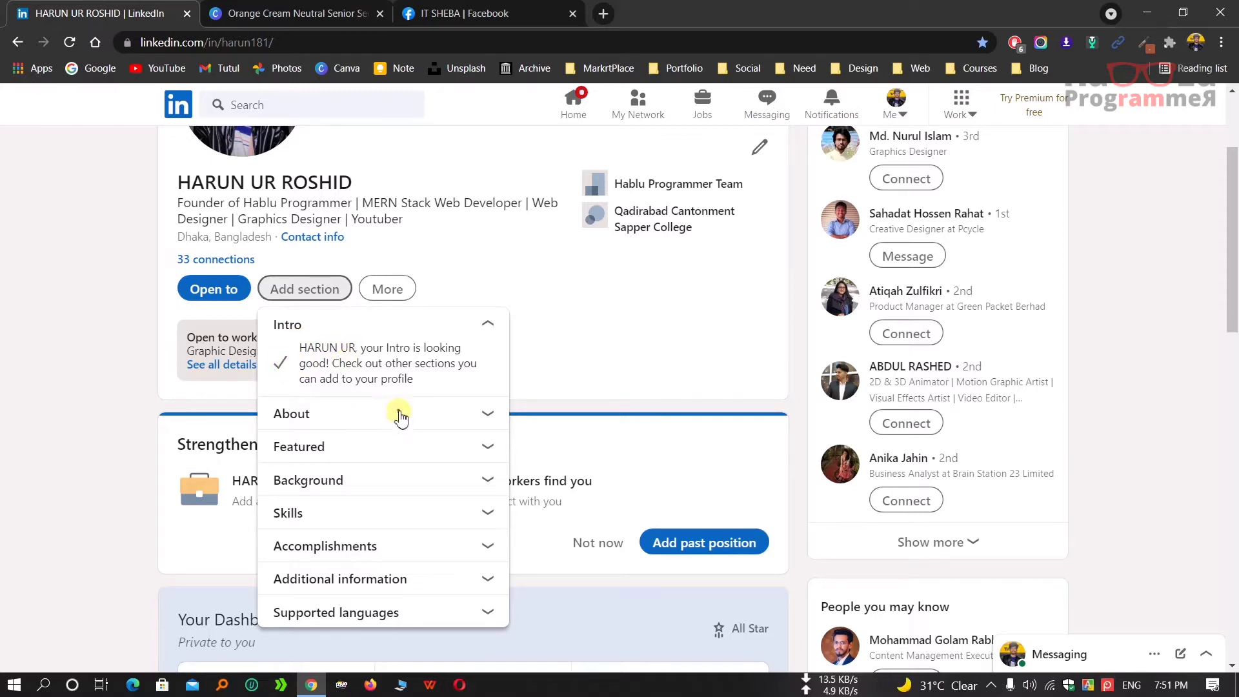
click(400, 416)
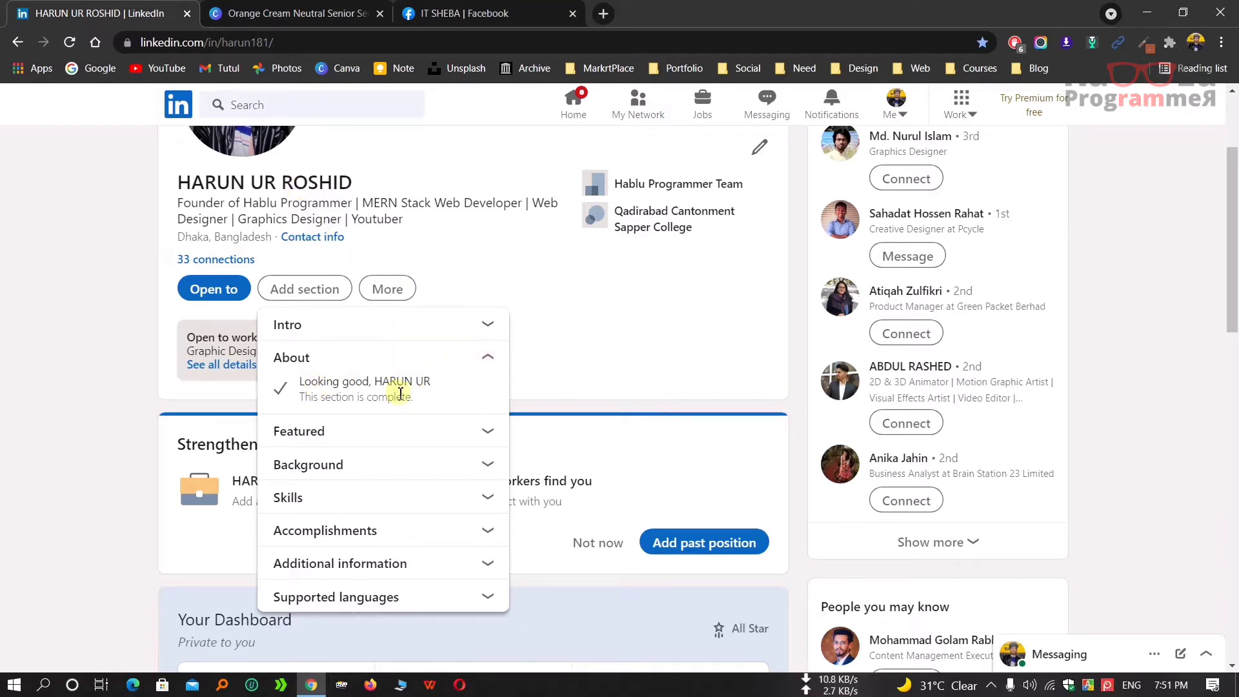
click(361, 428)
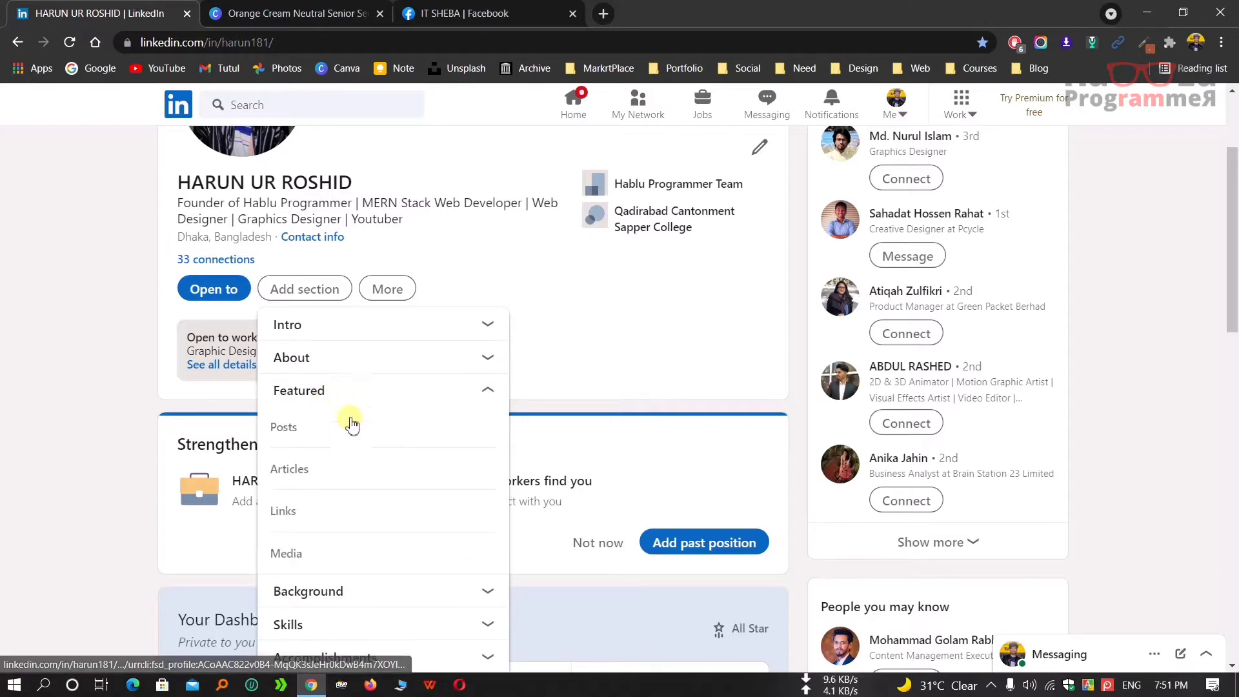
scroll(368, 361, down, 1)
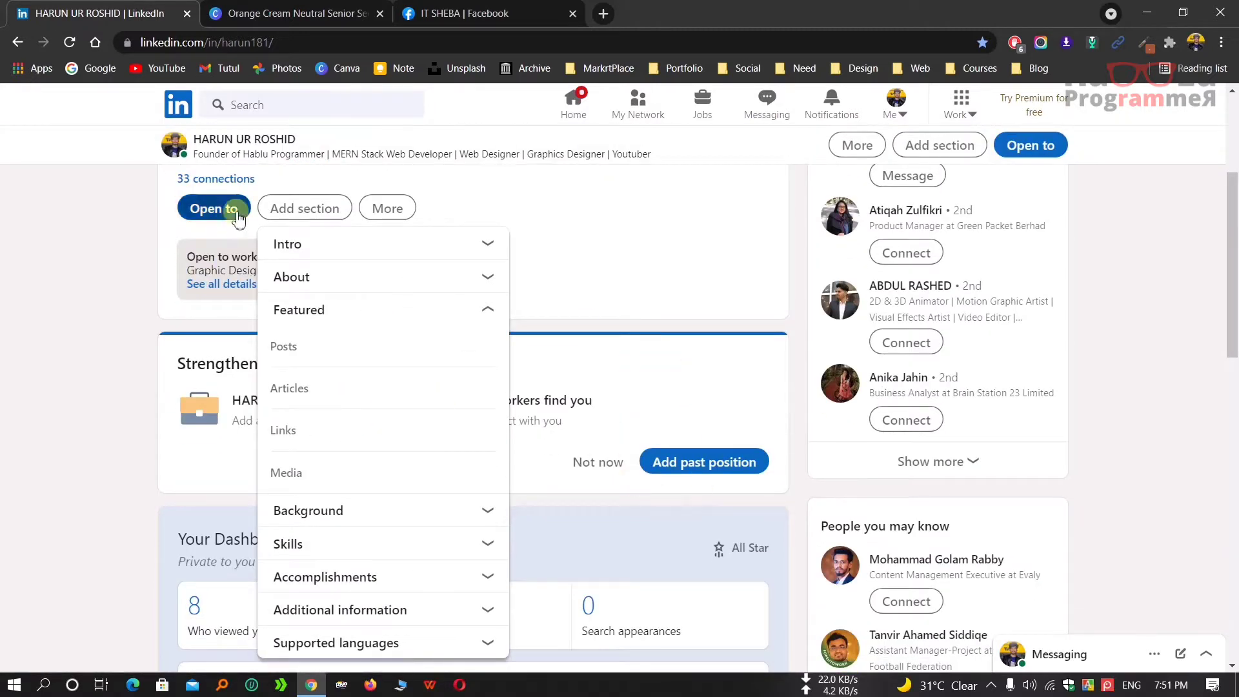
Step: Search for "ayman" and open the personal profile of the CEO at 10 Minute School
click(276, 105)
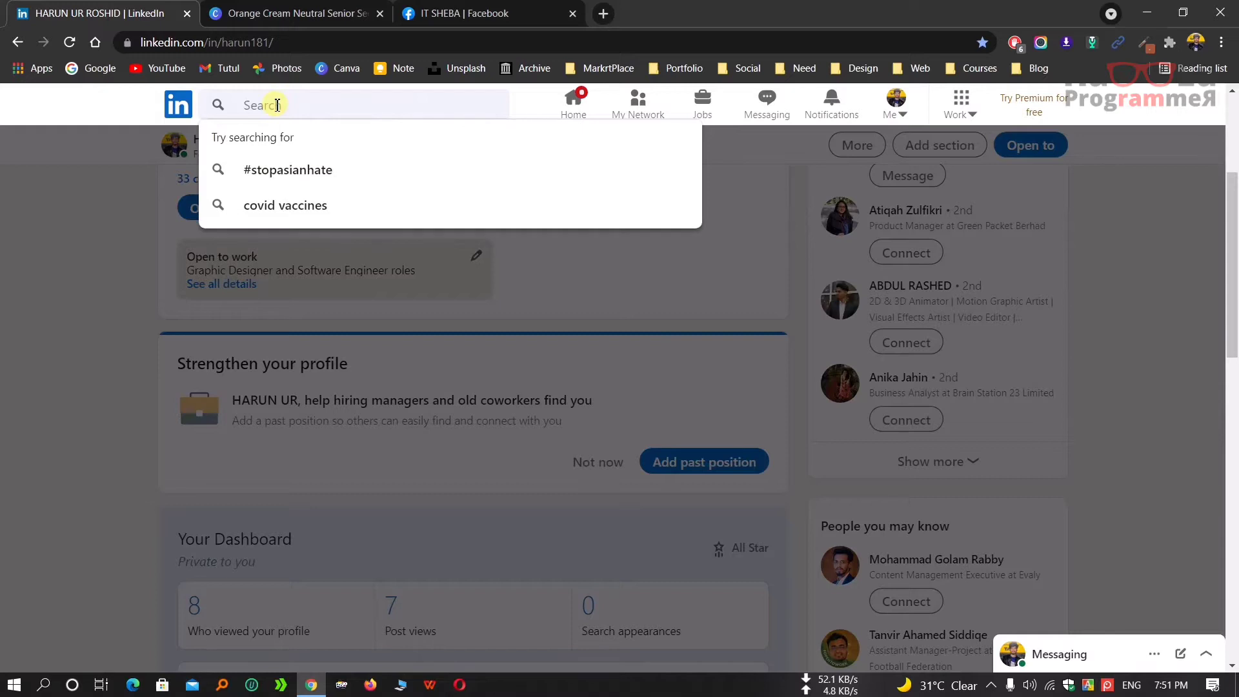
text(ayman)
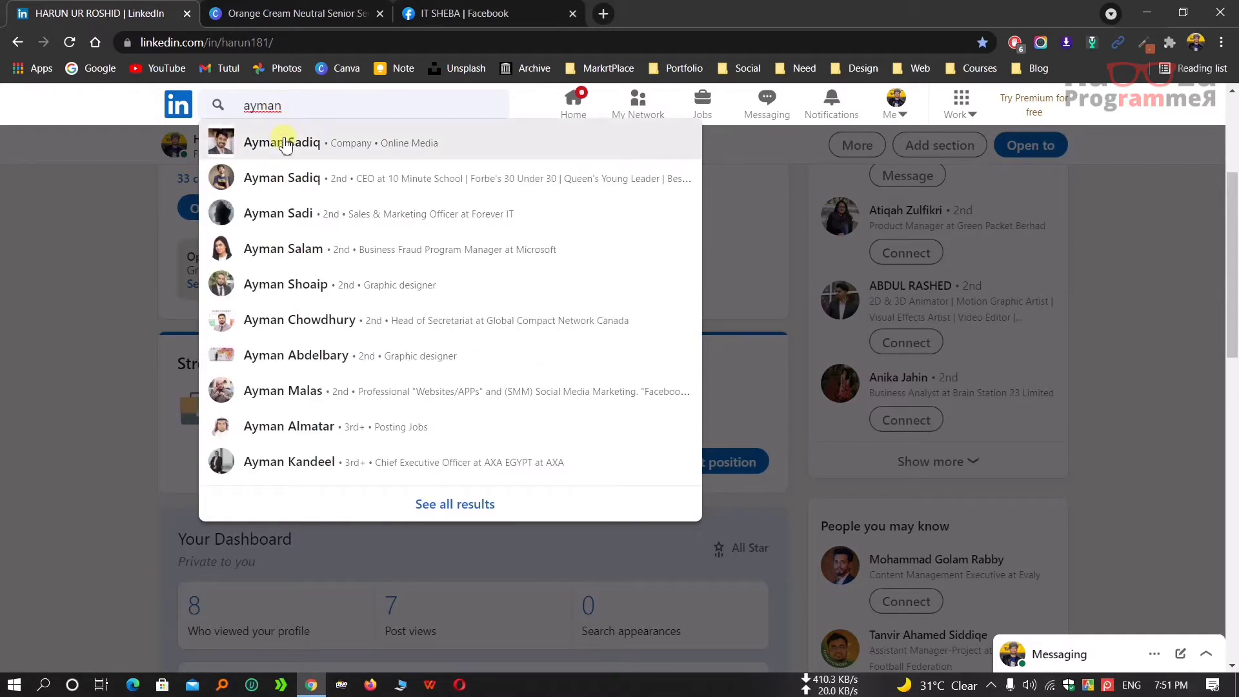
click(283, 177)
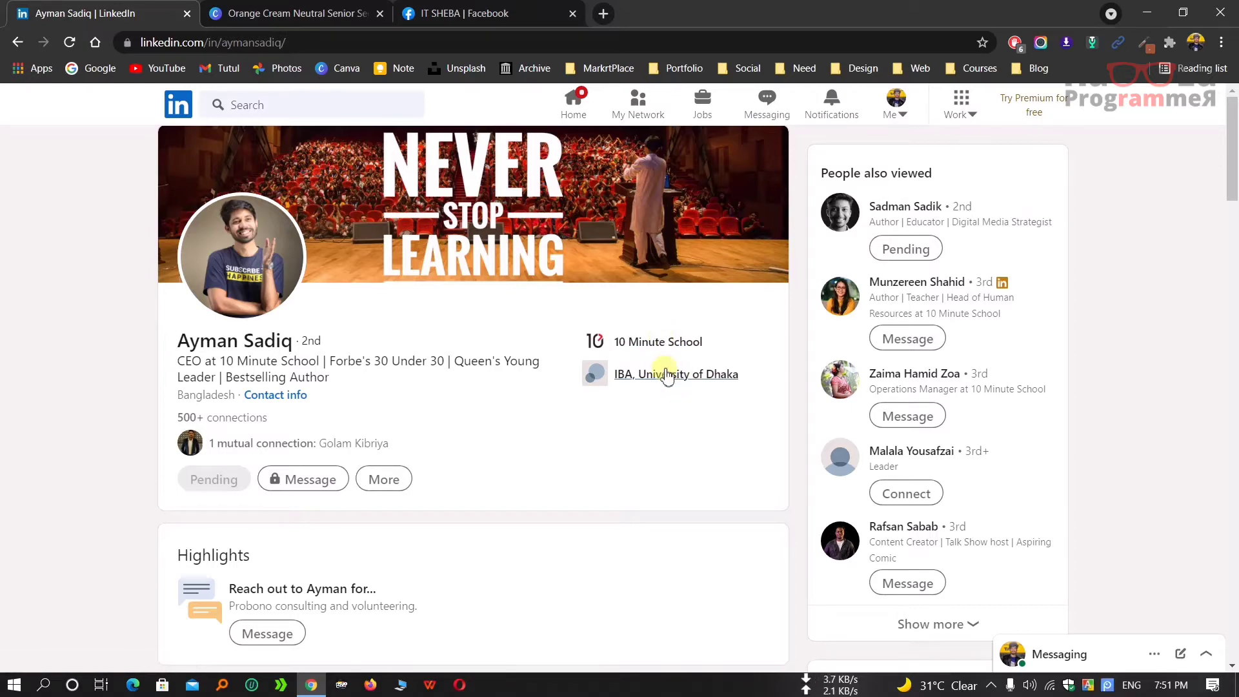
Step: Examine the About and Featured sections of the 10 Minute School CEO's profile as an example
scroll(374, 401, down, 6)
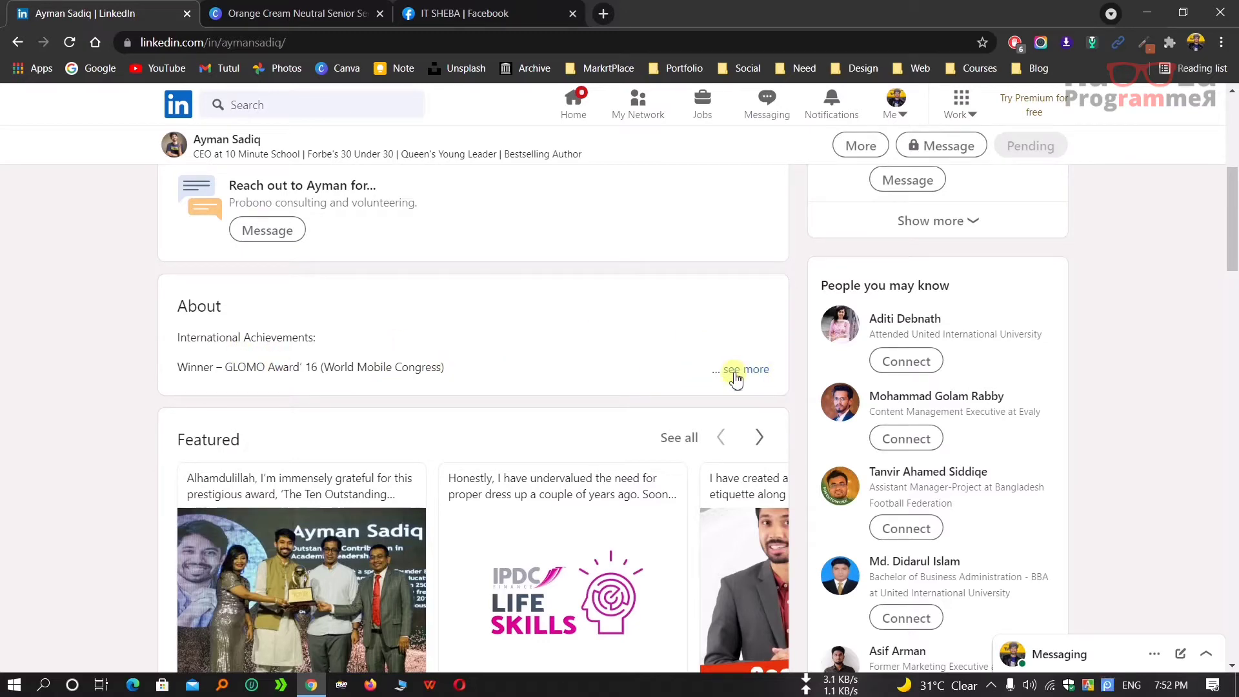
scroll(553, 310, down, 1)
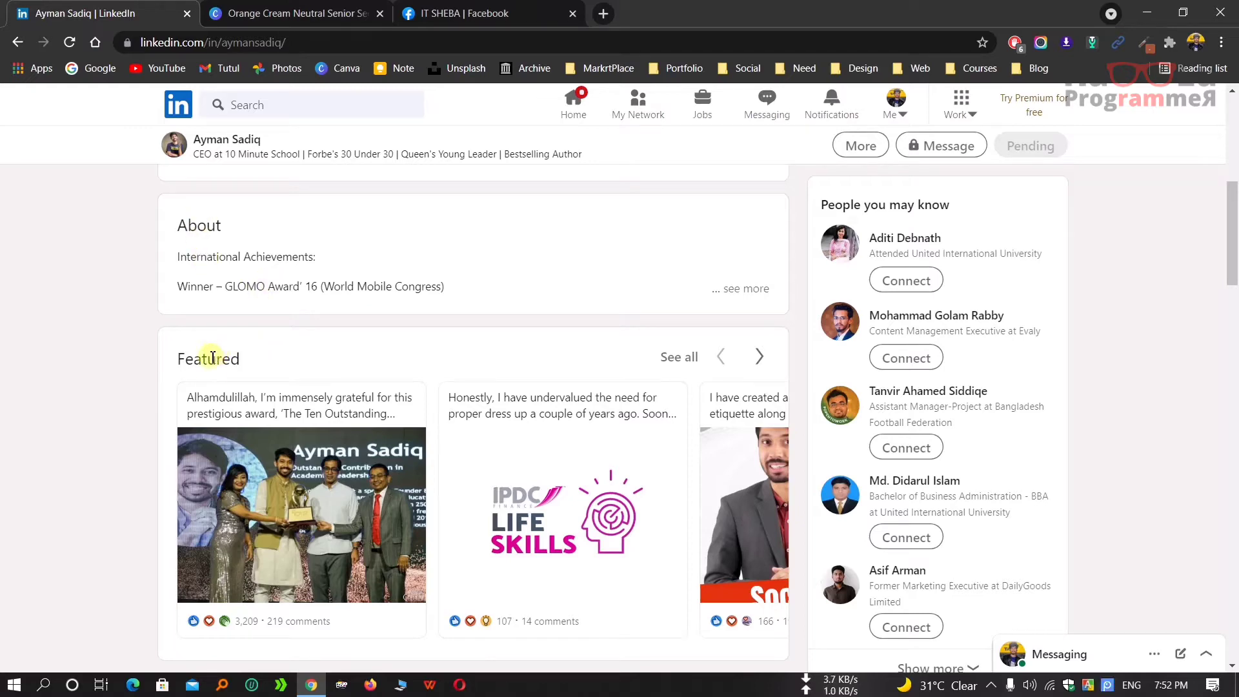
double_click(242, 362)
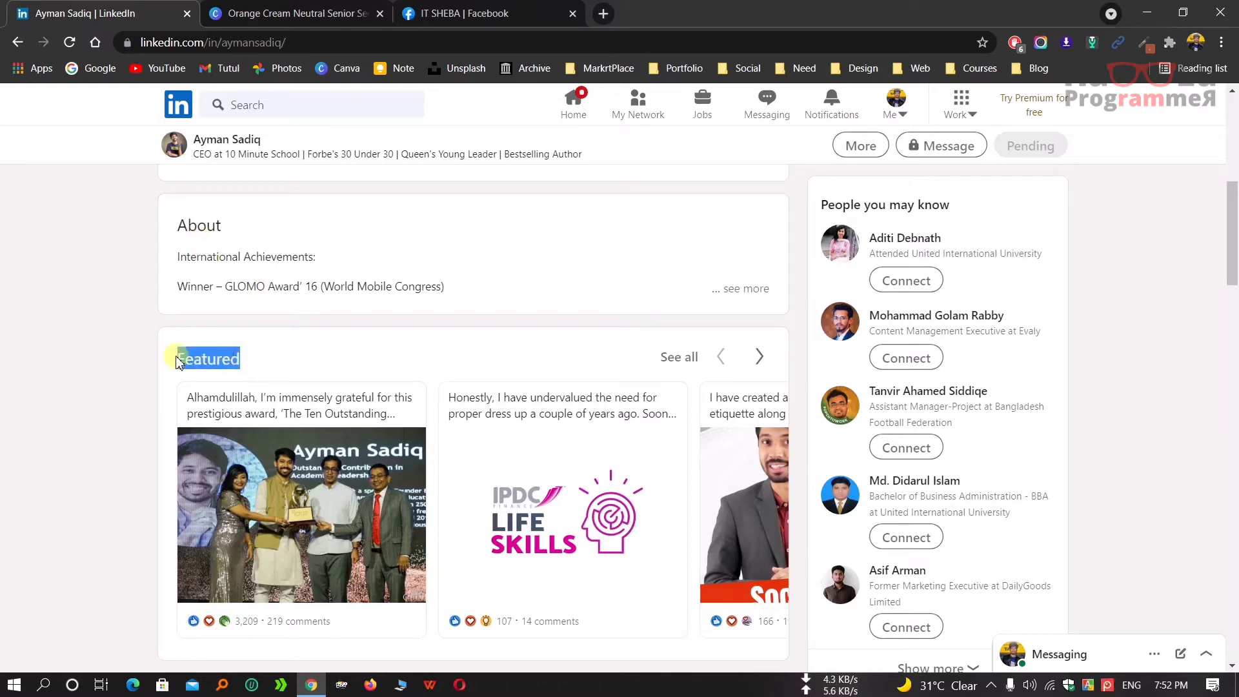
click(361, 352)
scroll(359, 356, down, 1)
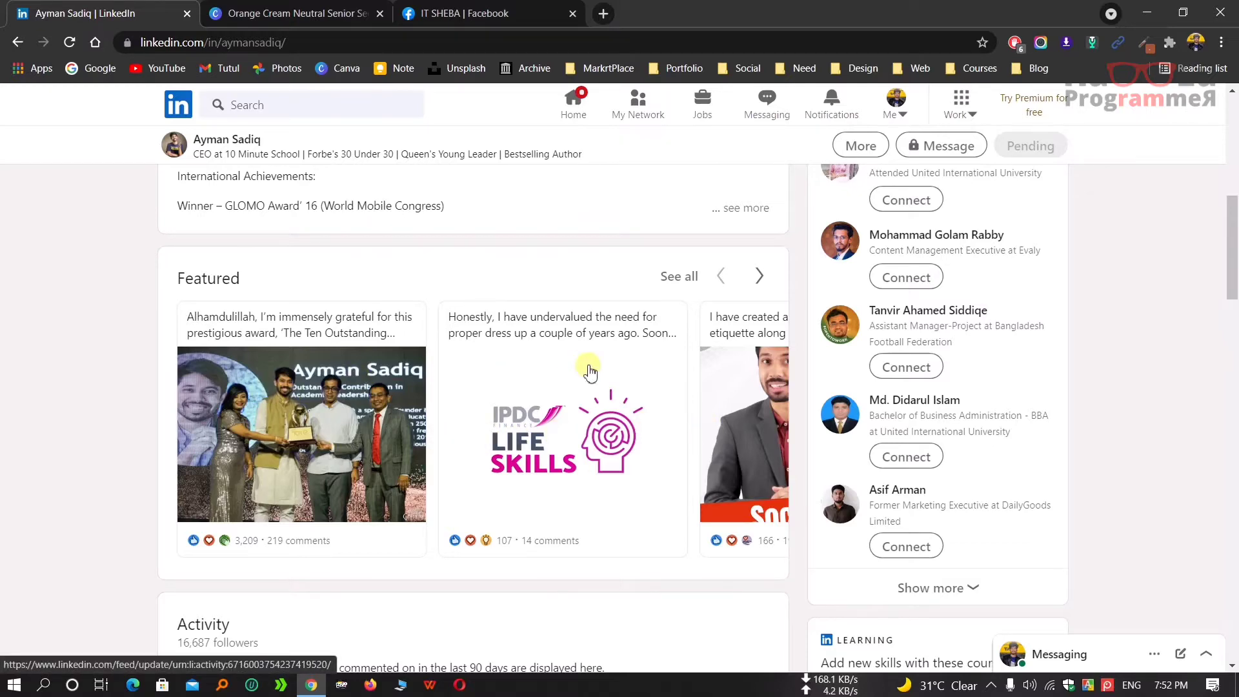
Step: Examine the example profile's activity, experience, education, certifications, volunteering, skills, recommendations and accomplishments
scroll(586, 368, down, 1)
scroll(587, 368, down, 5)
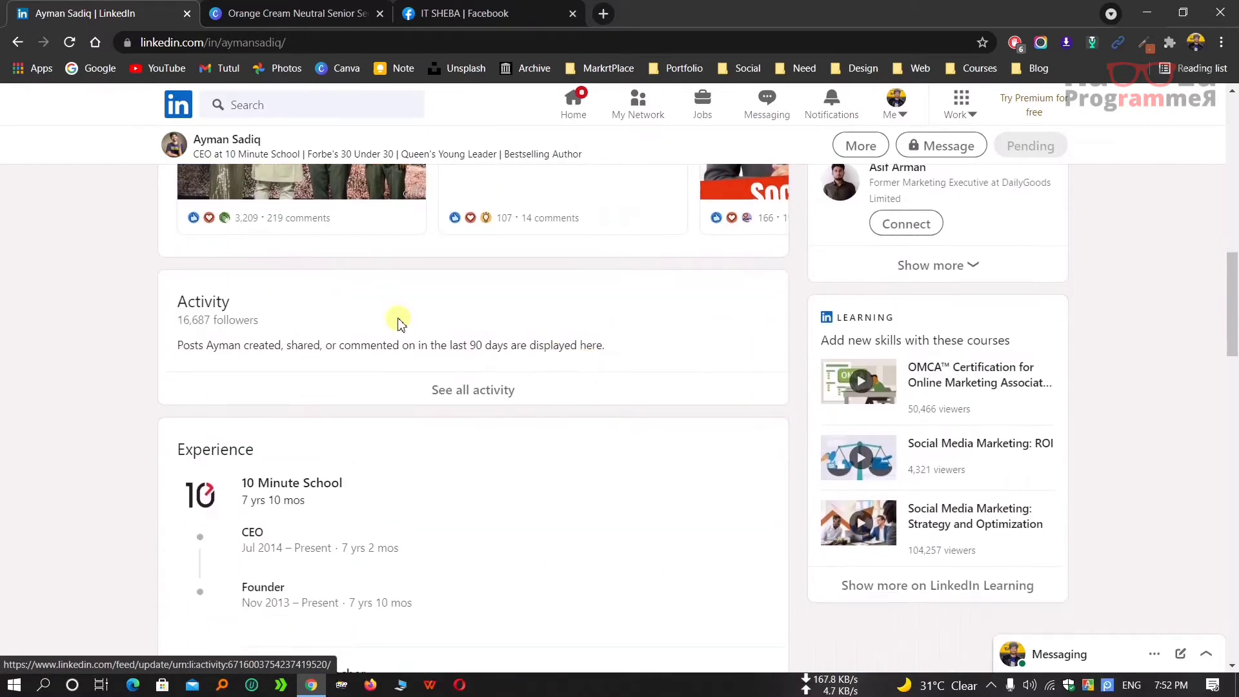
scroll(424, 266, up, 2)
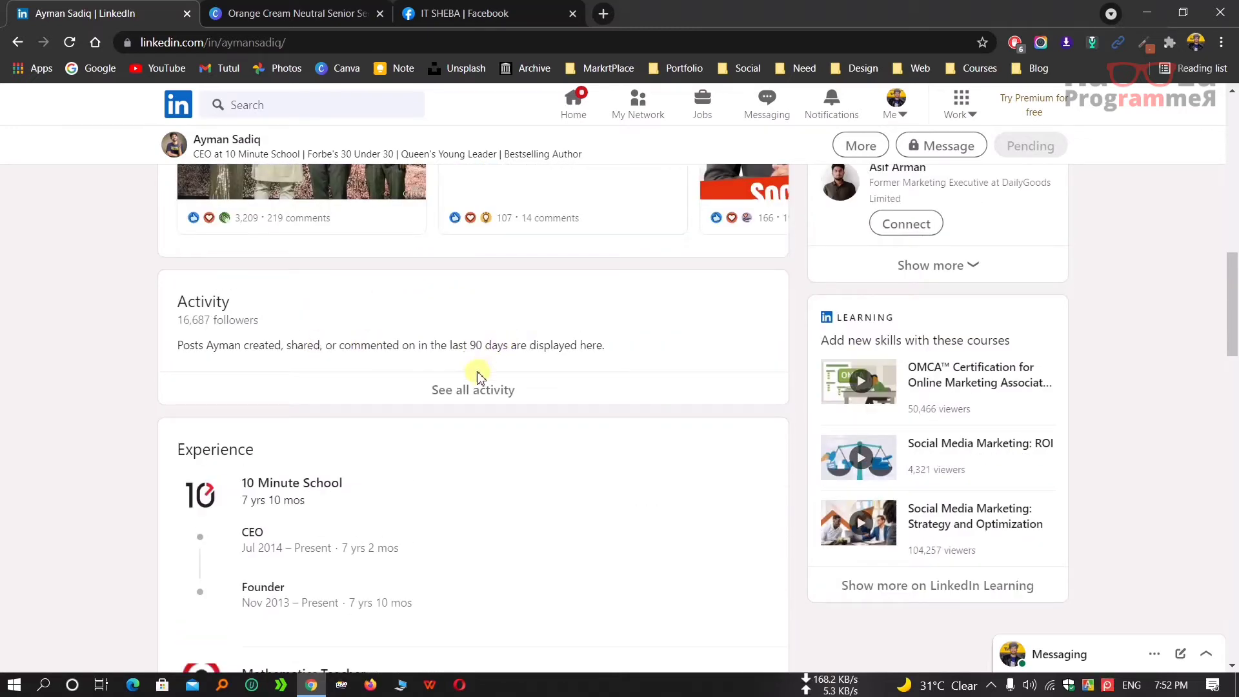
scroll(620, 311, down, 2)
scroll(428, 365, down, 9)
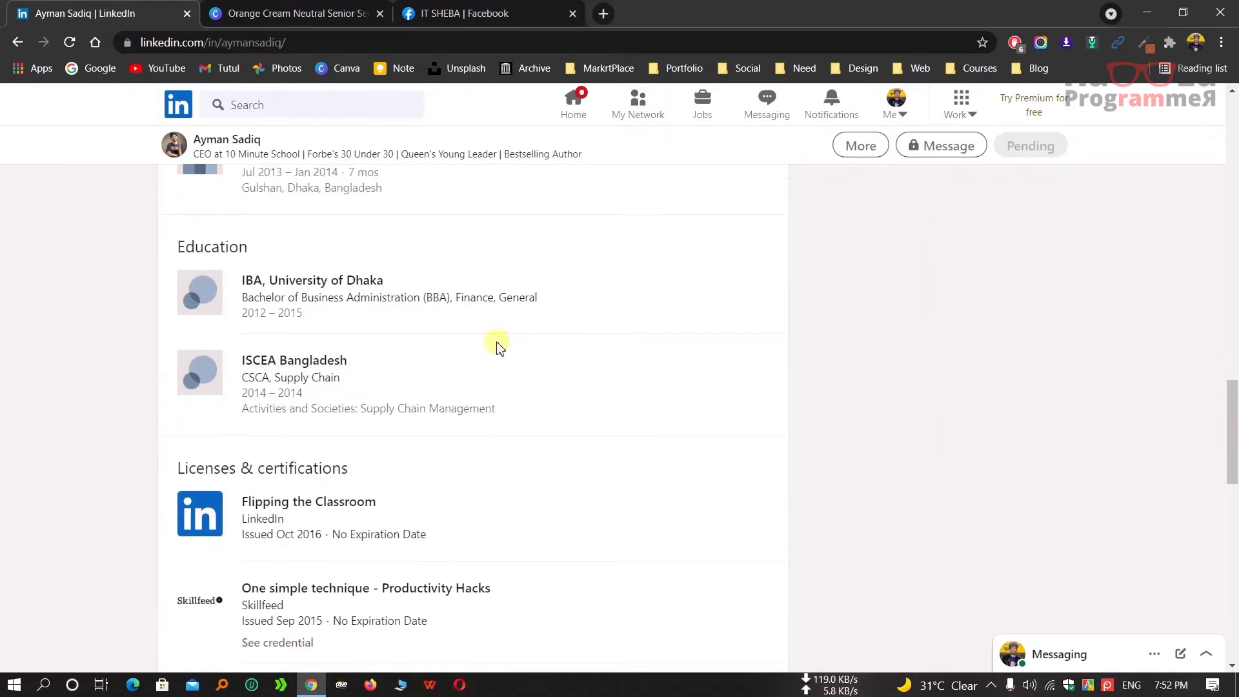
scroll(285, 335, down, 5)
scroll(320, 354, down, 5)
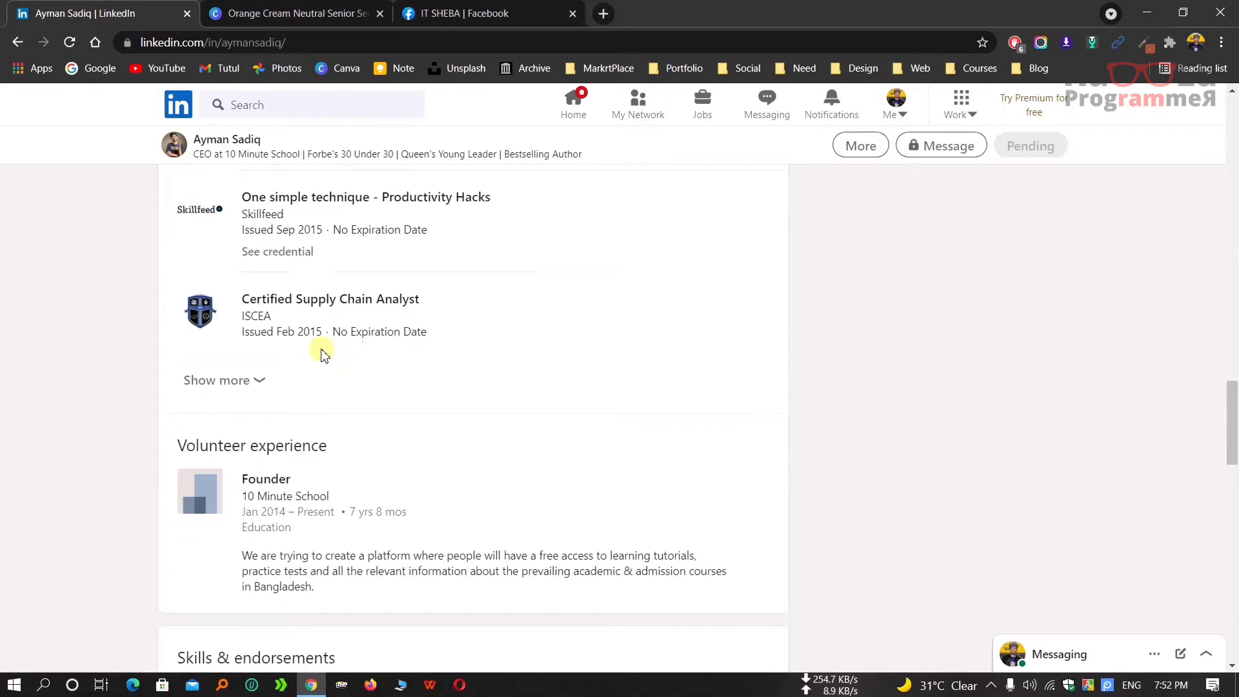
scroll(307, 387, down, 1)
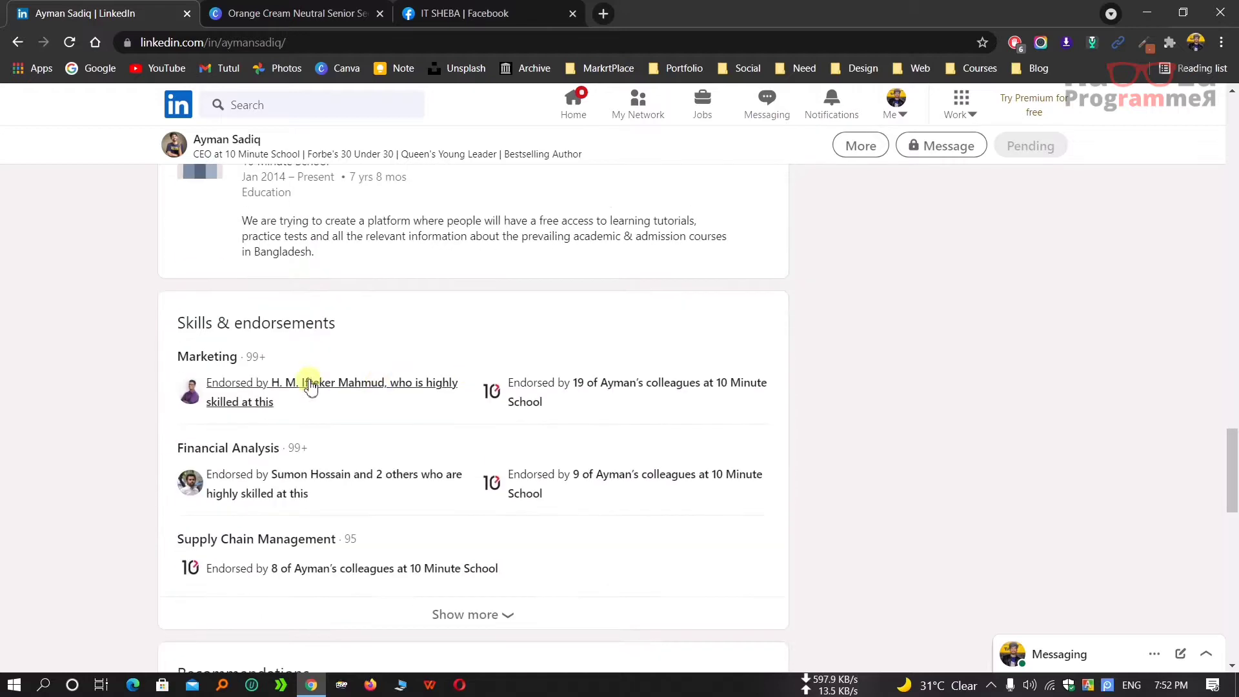
scroll(391, 321, down, 6)
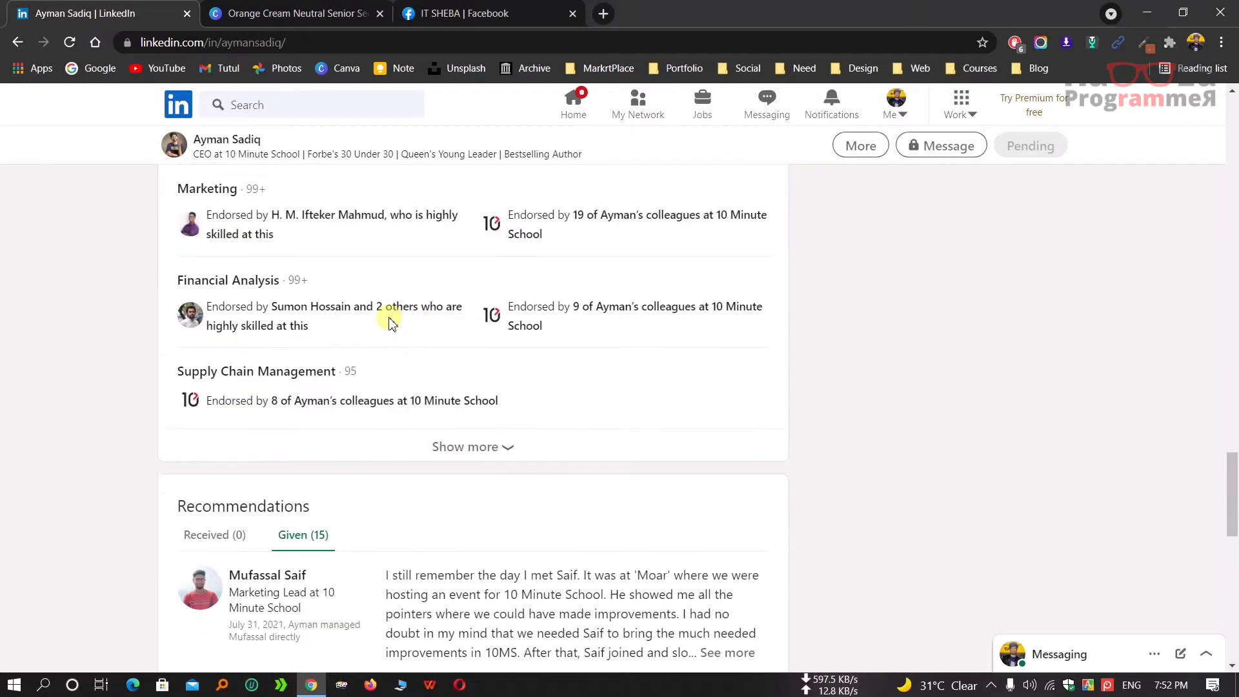
scroll(299, 299, down, 2)
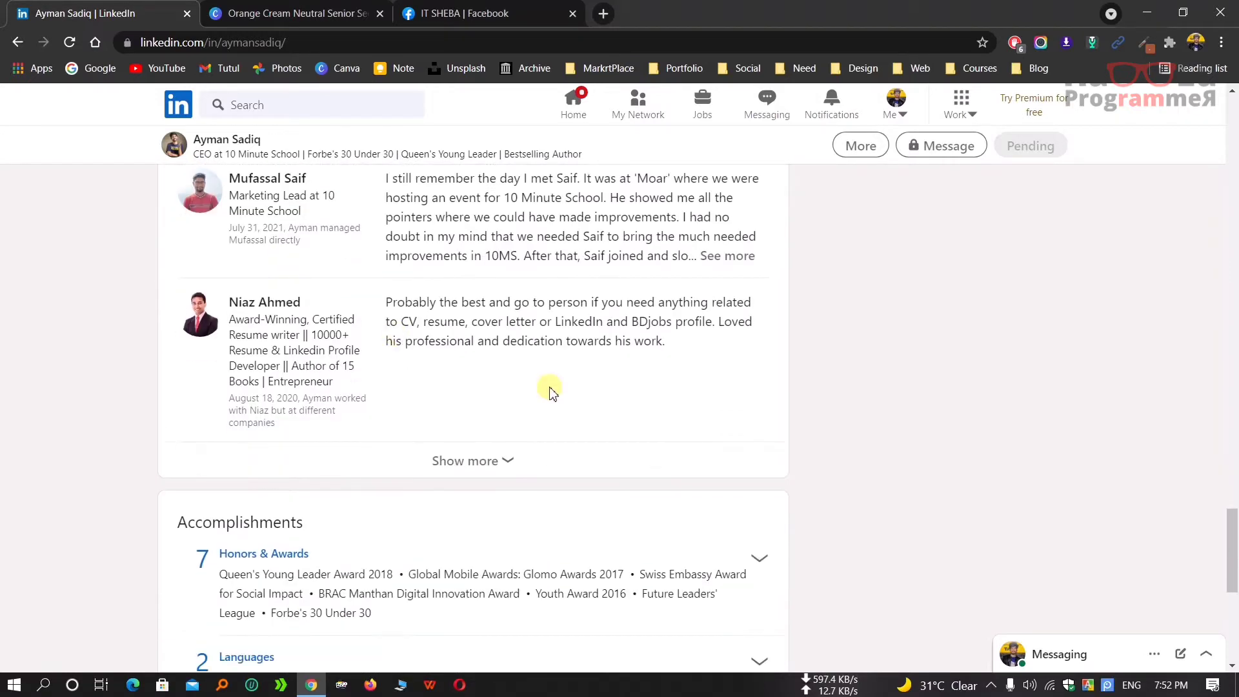
Step: Examine the given recommendations, the accomplishments and the interests on the example profile
scroll(551, 389, up, 1)
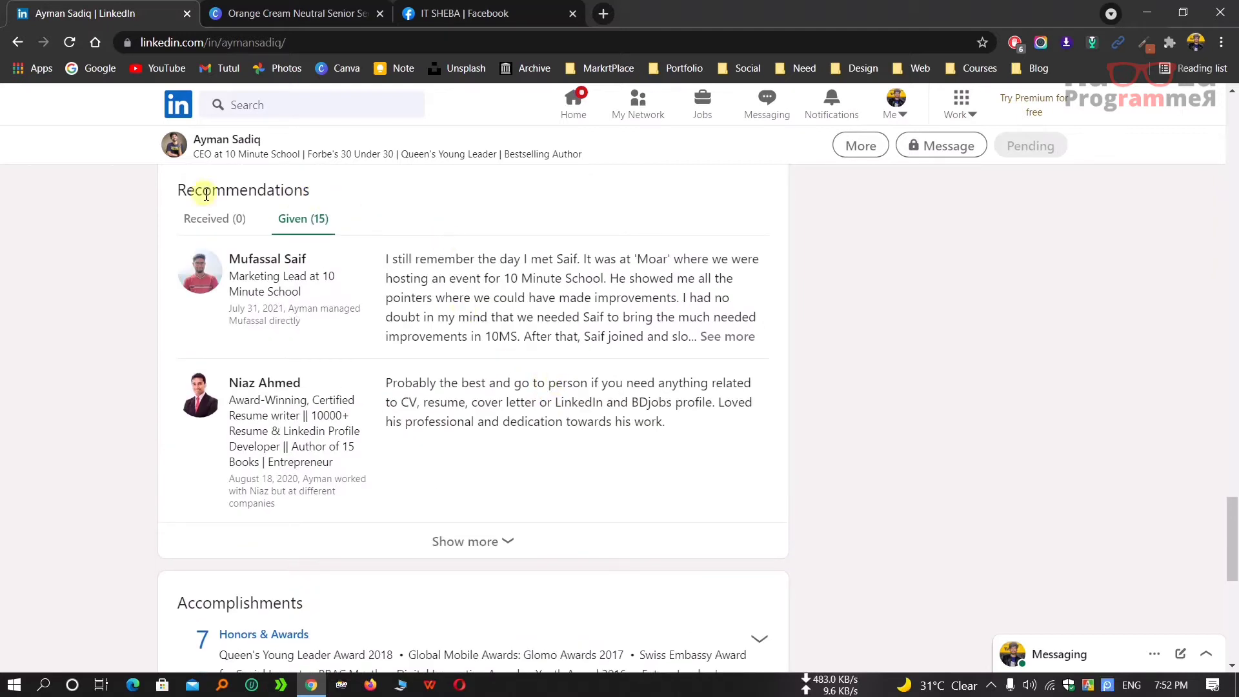
key(ctrl+a)
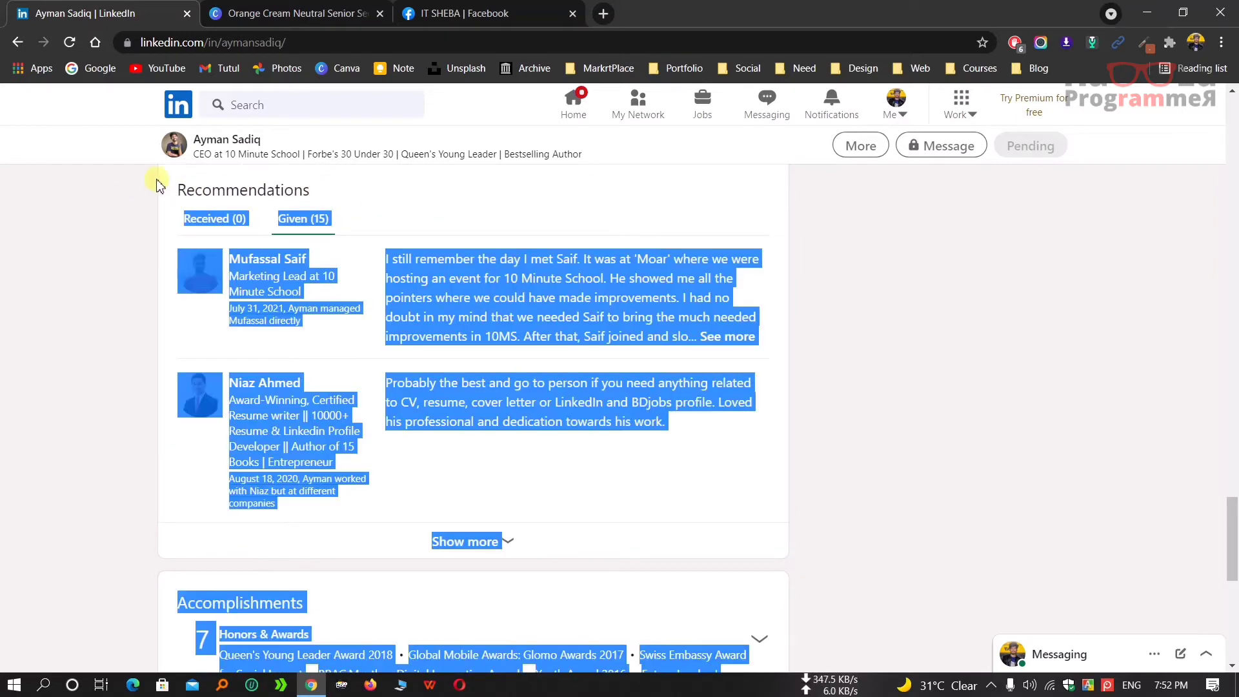
double_click(186, 187)
click(495, 187)
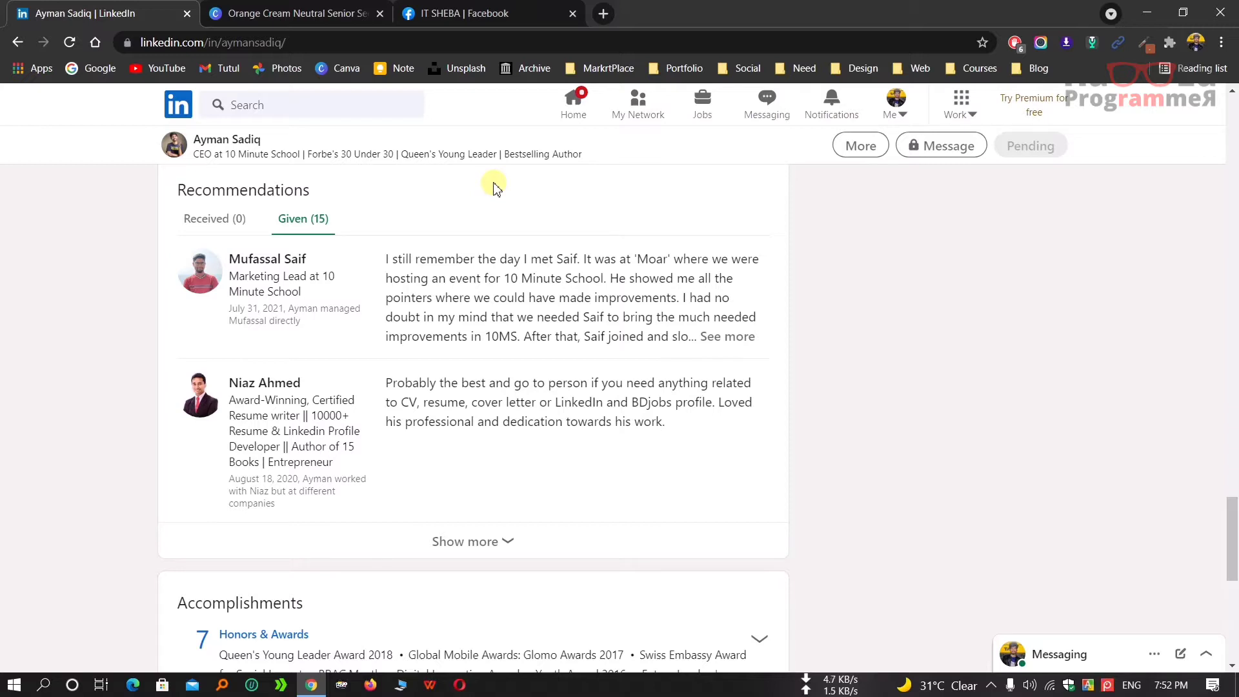
scroll(465, 204, down, 3)
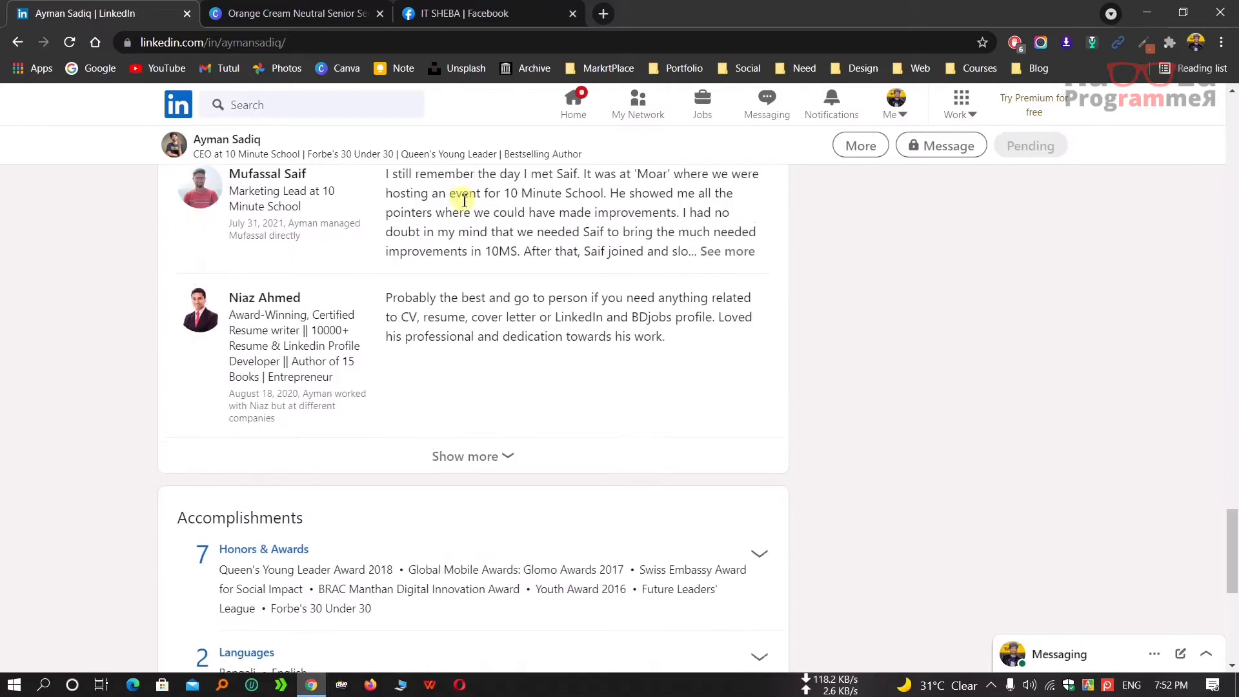
scroll(396, 294, up, 2)
scroll(395, 295, up, 1)
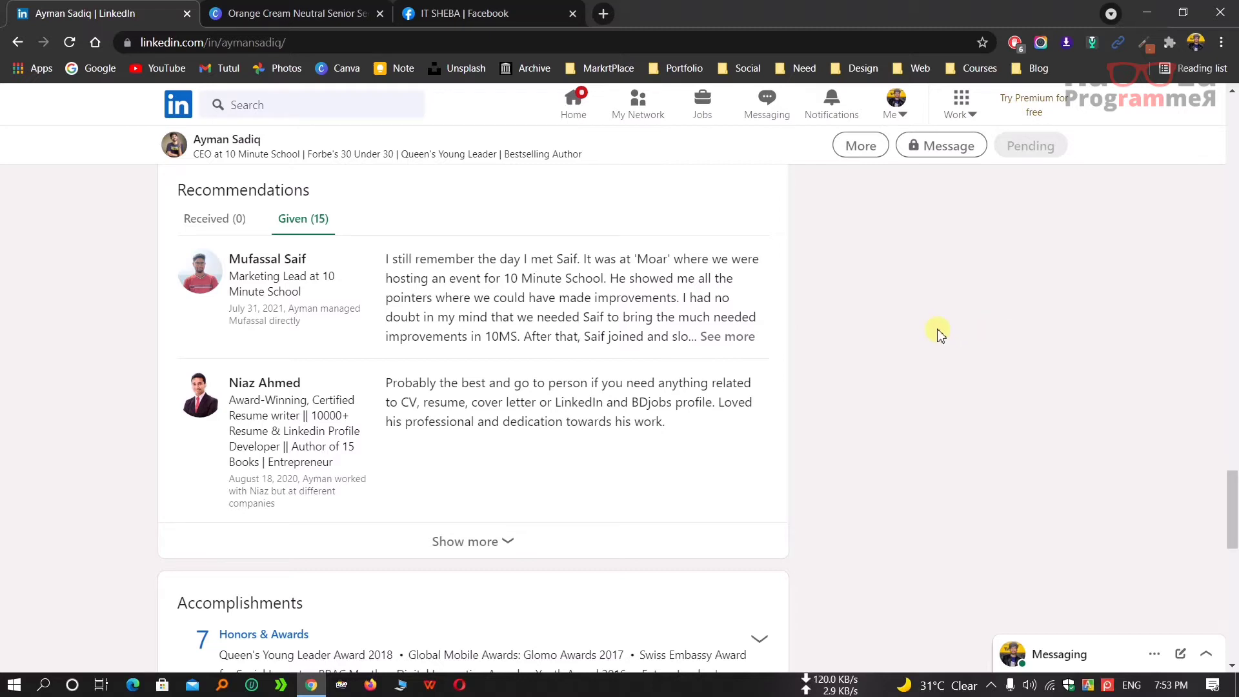
scroll(815, 339, down, 1)
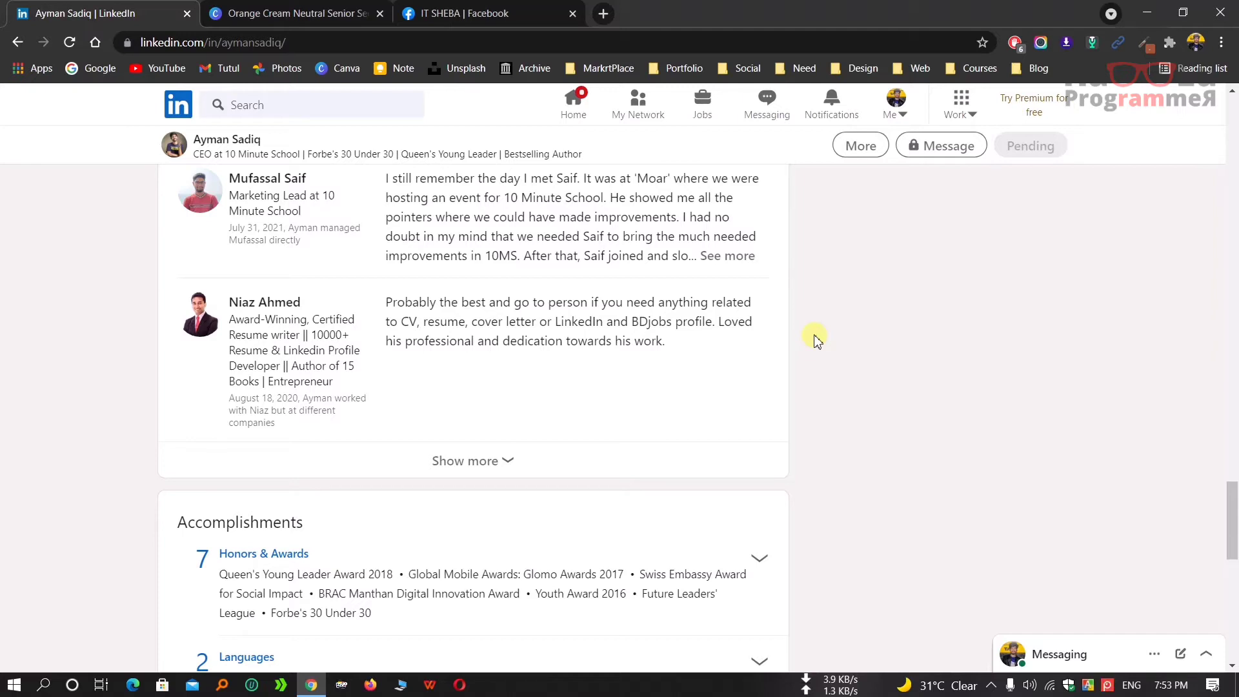
scroll(815, 338, down, 2)
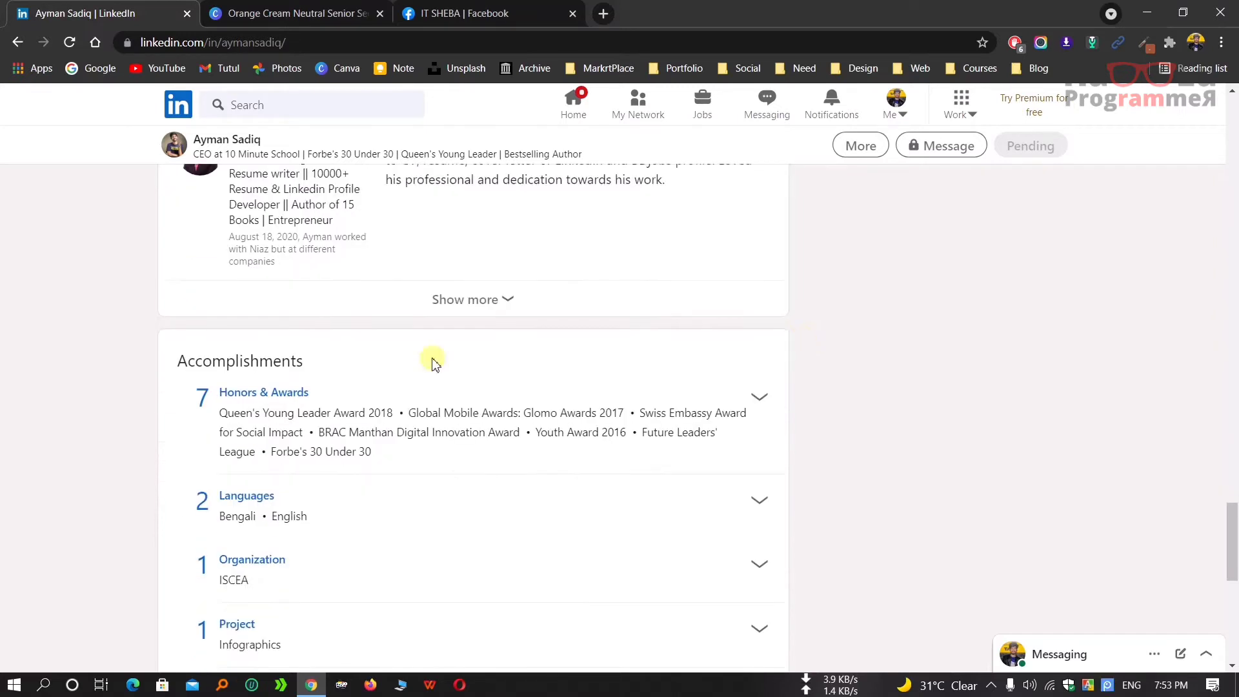
scroll(255, 357, down, 1)
scroll(435, 279, down, 2)
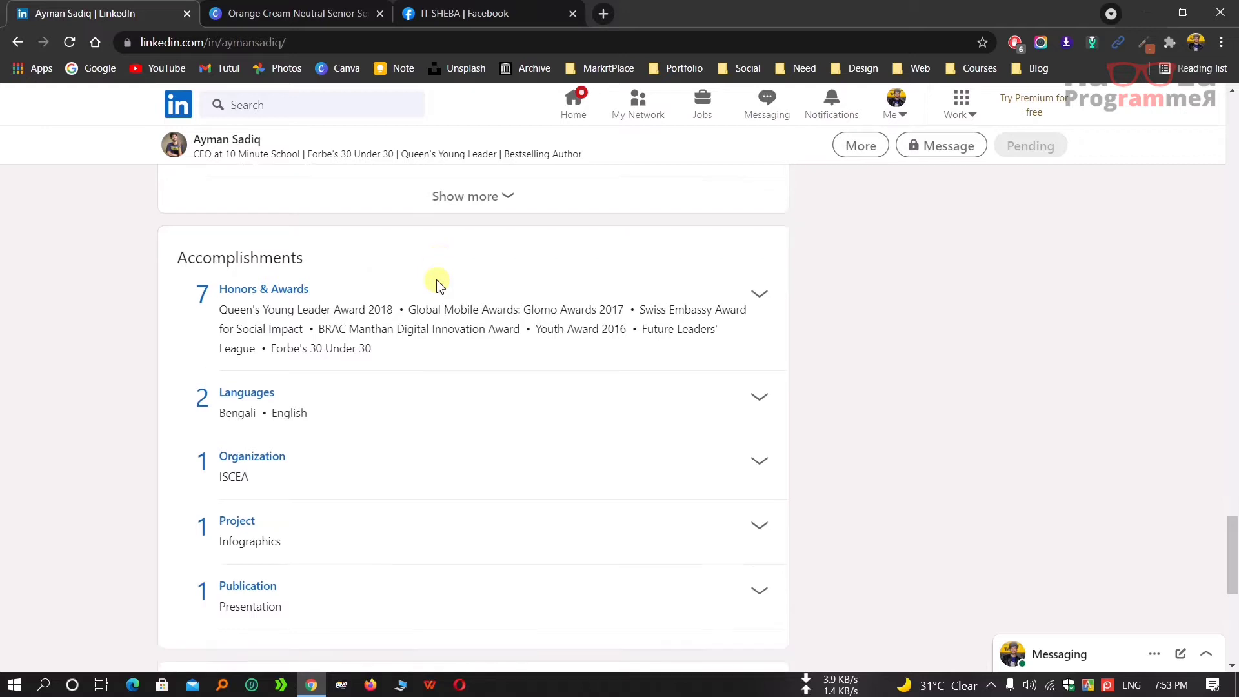
scroll(577, 300, down, 4)
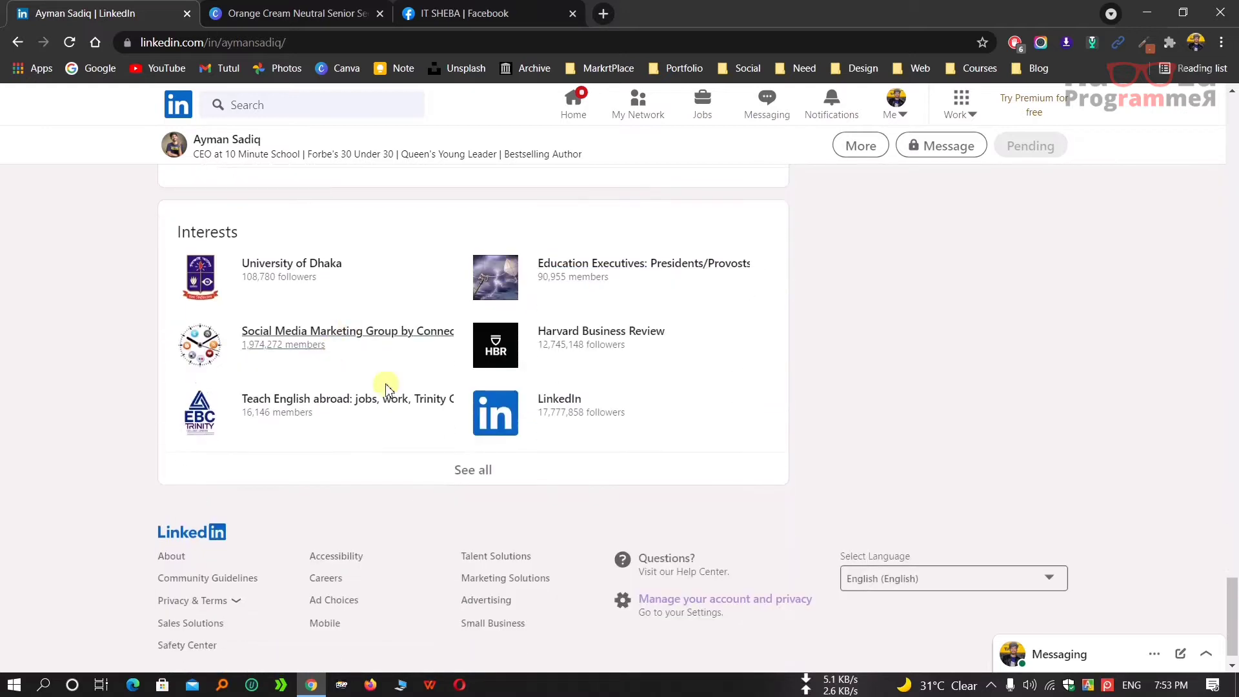
Step: Return to your own profile page from the example profile
scroll(678, 385, up, 12)
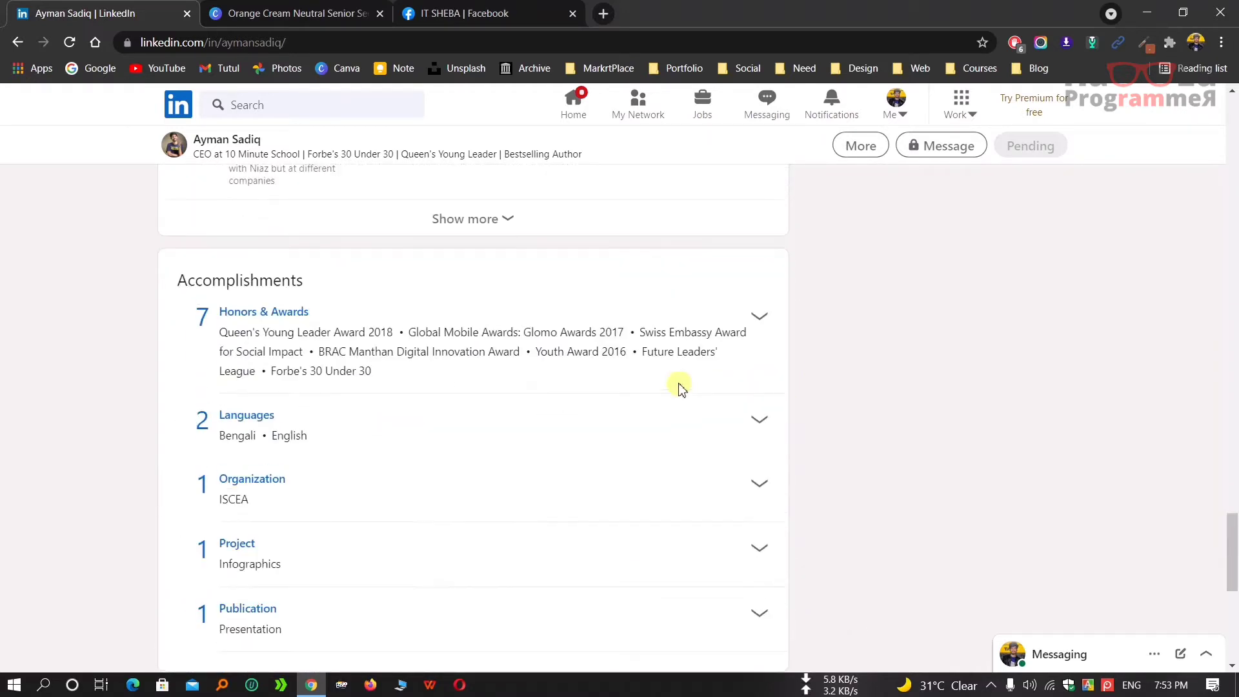
click(896, 98)
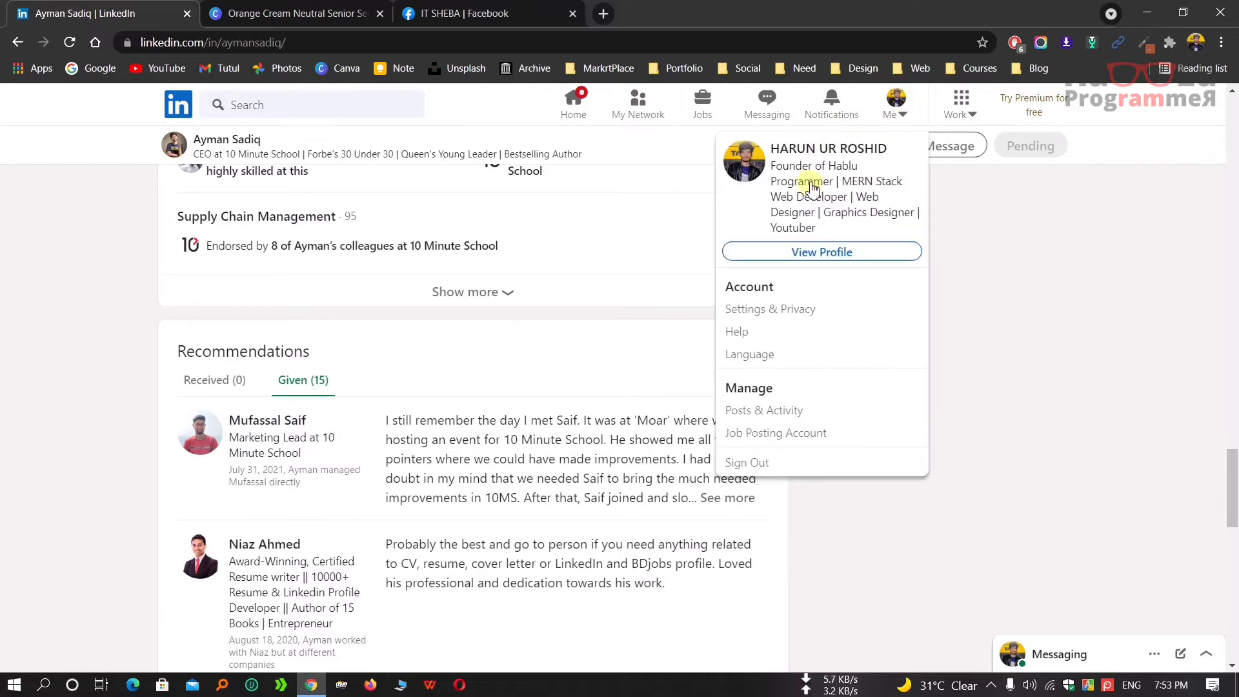
click(812, 254)
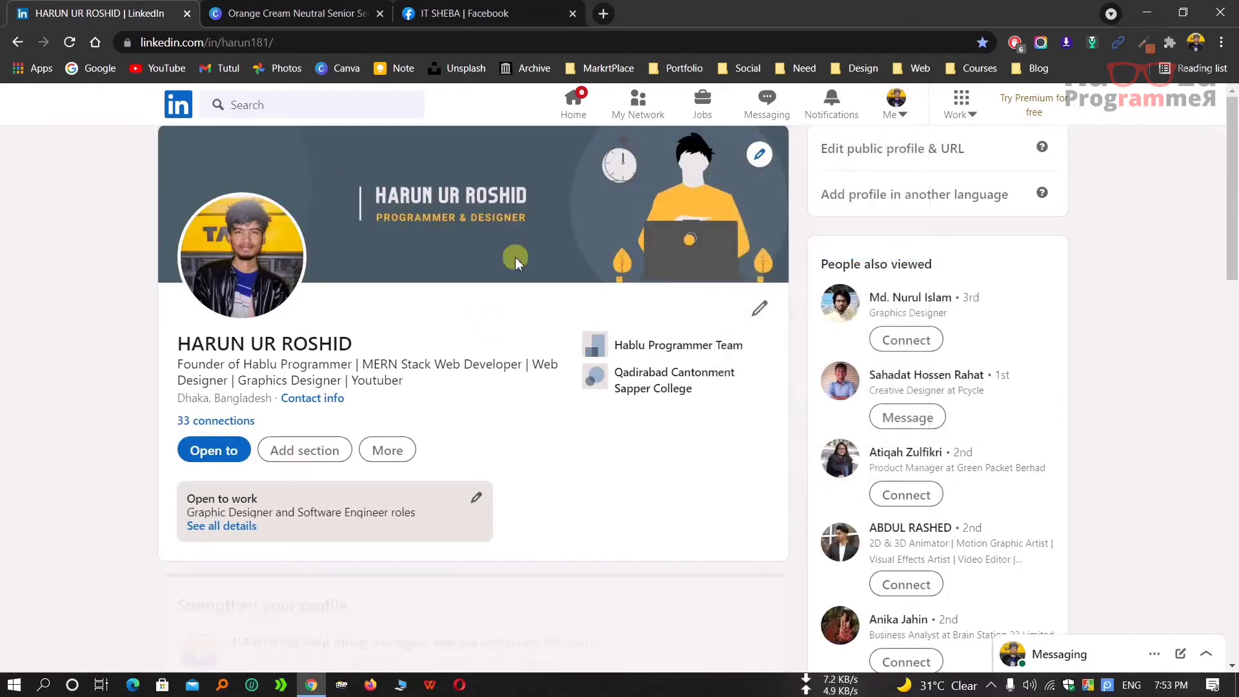
scroll(638, 322, down, 7)
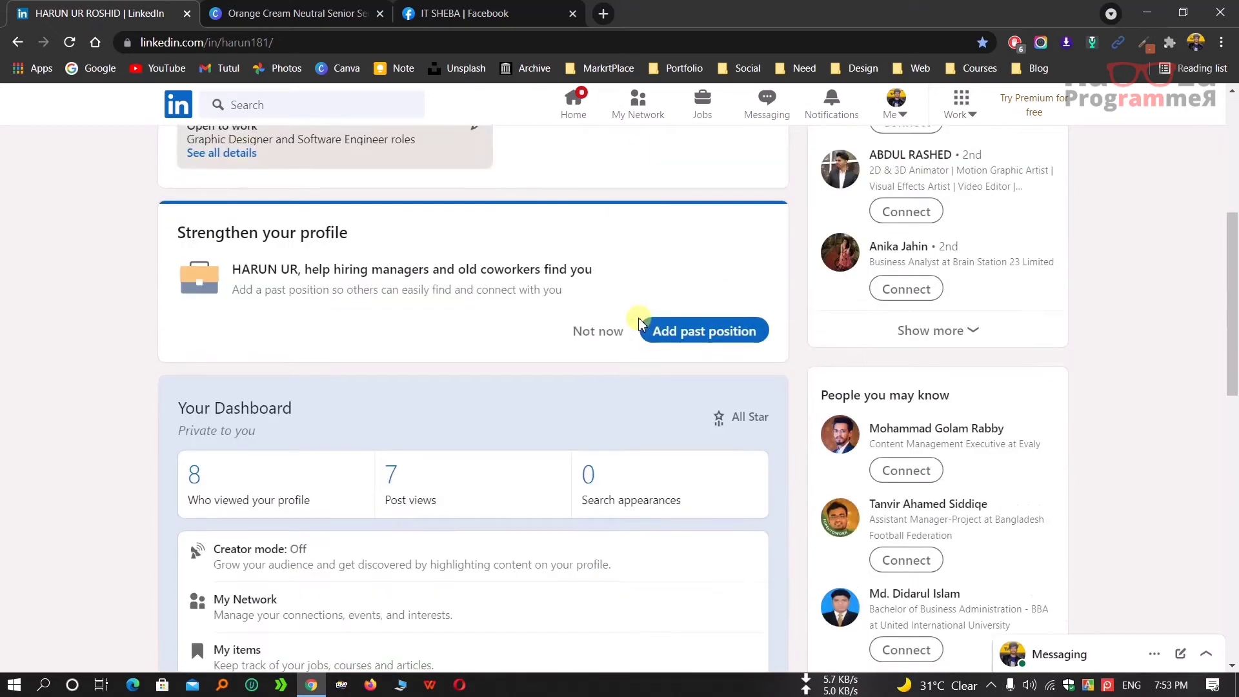
scroll(333, 314, up, 5)
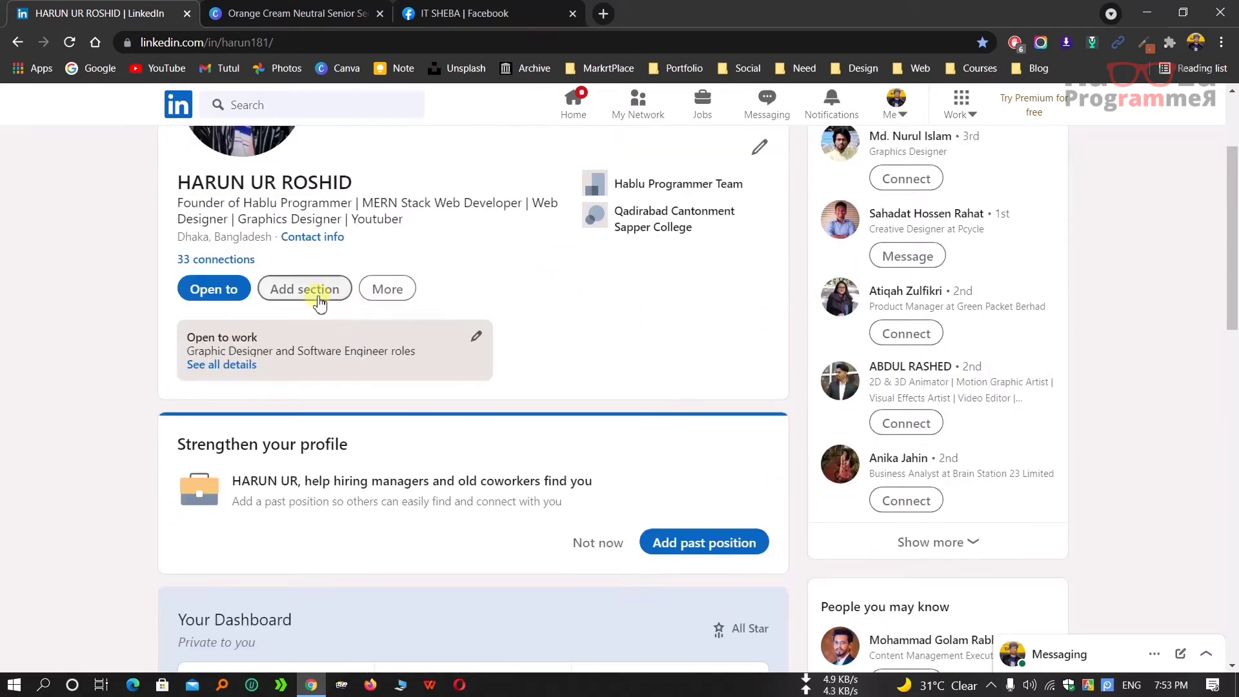
Step: Open the form for adding a link to the profile's Featured section
click(305, 288)
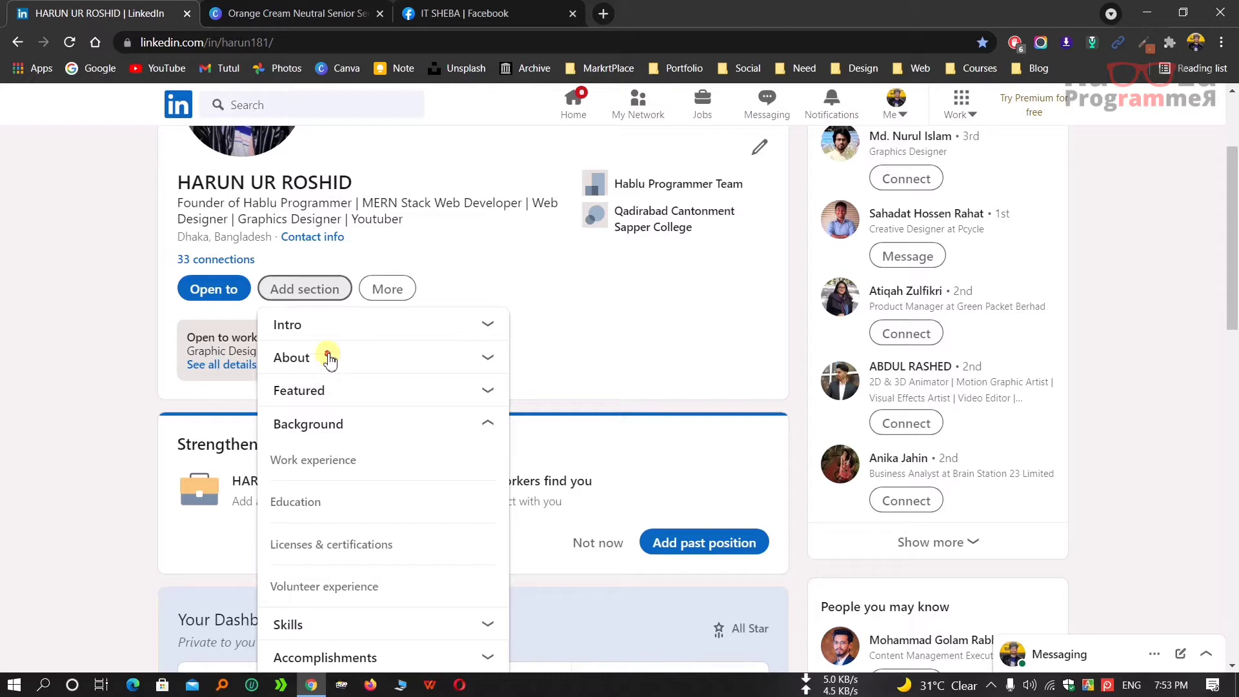
click(325, 359)
click(333, 429)
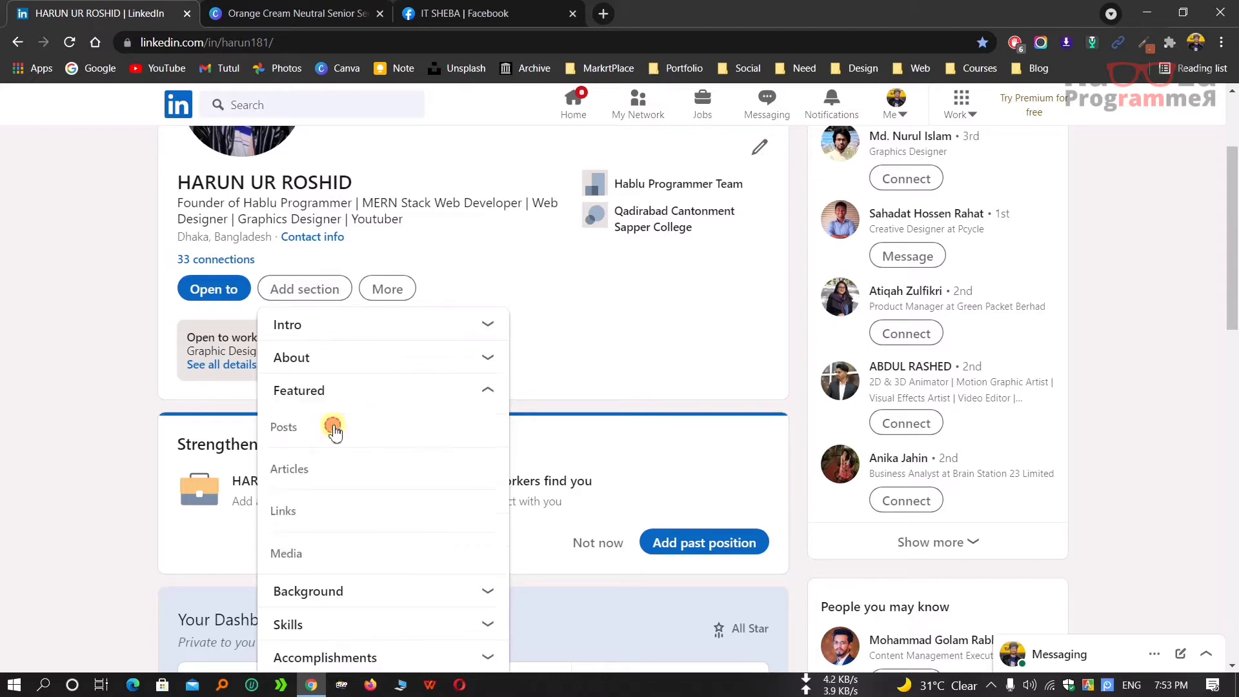
scroll(335, 431, down, 1)
scroll(334, 431, down, 1)
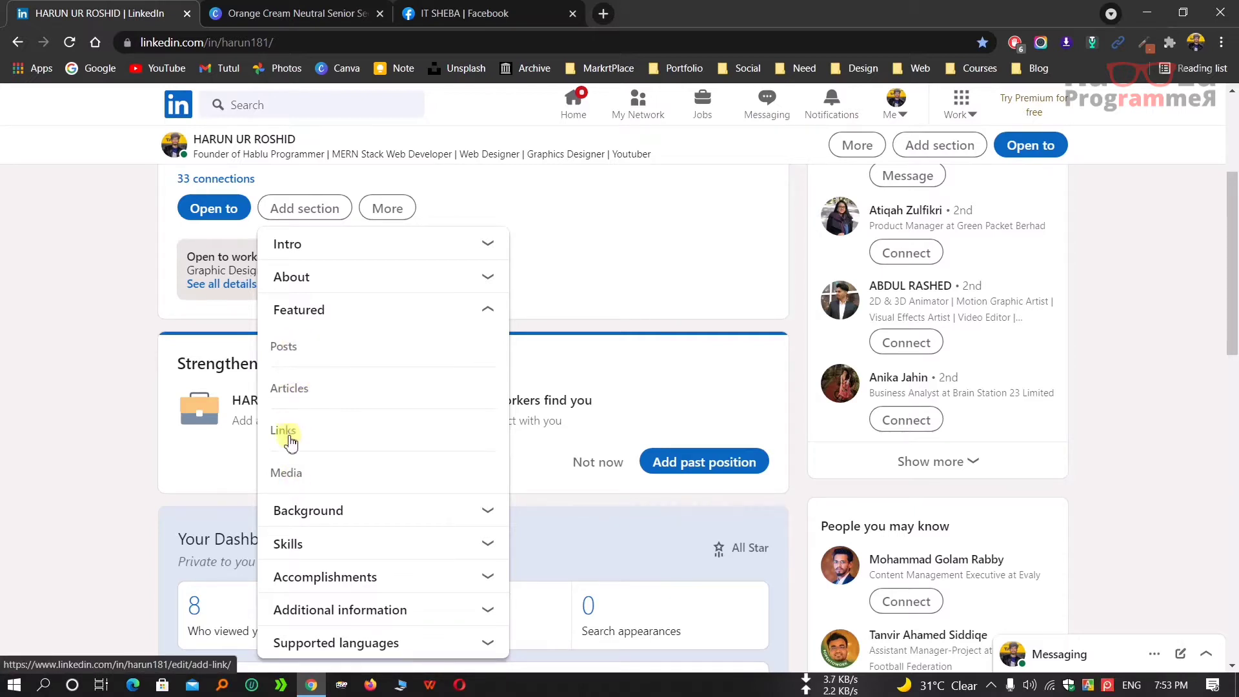
click(298, 427)
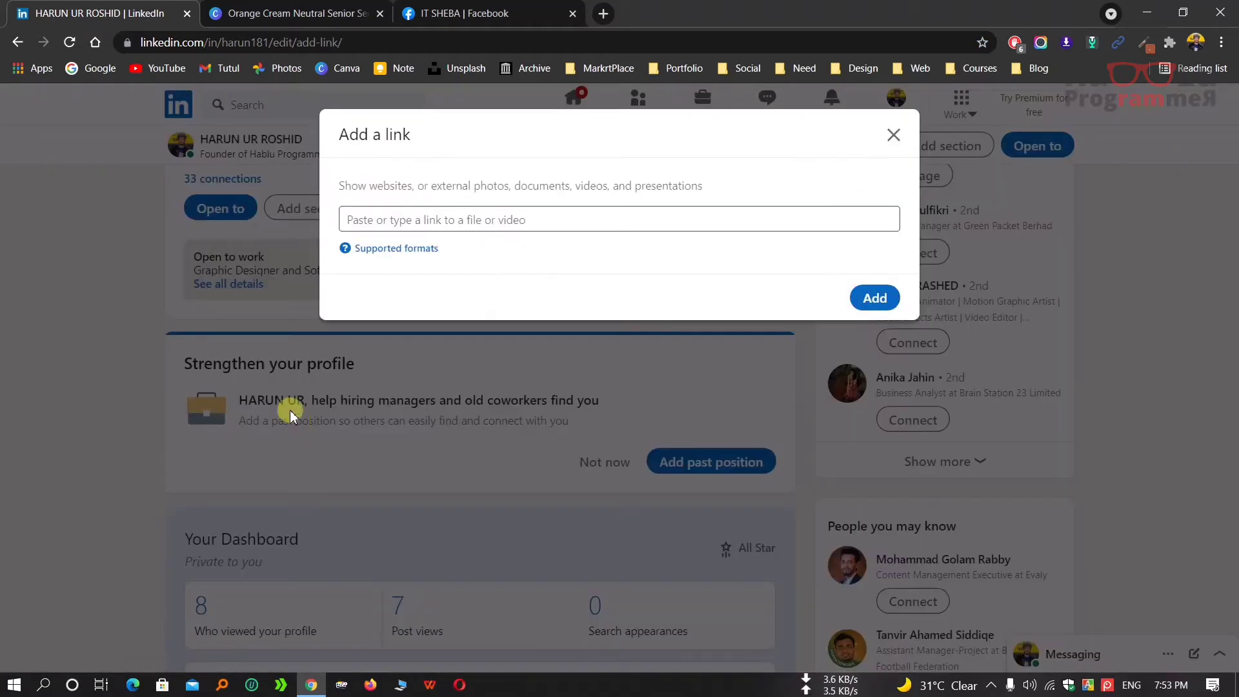
click(409, 218)
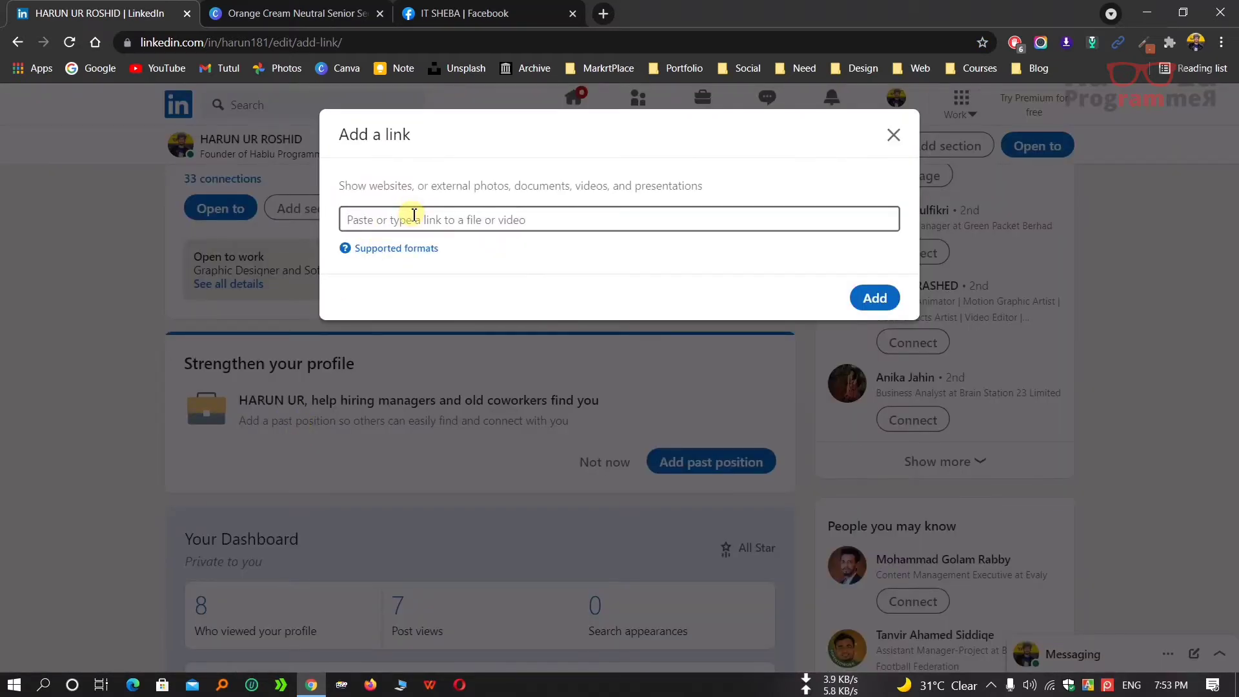
click(603, 14)
text(https://www.youtube.com/habluprogrammer1)
click(878, 301)
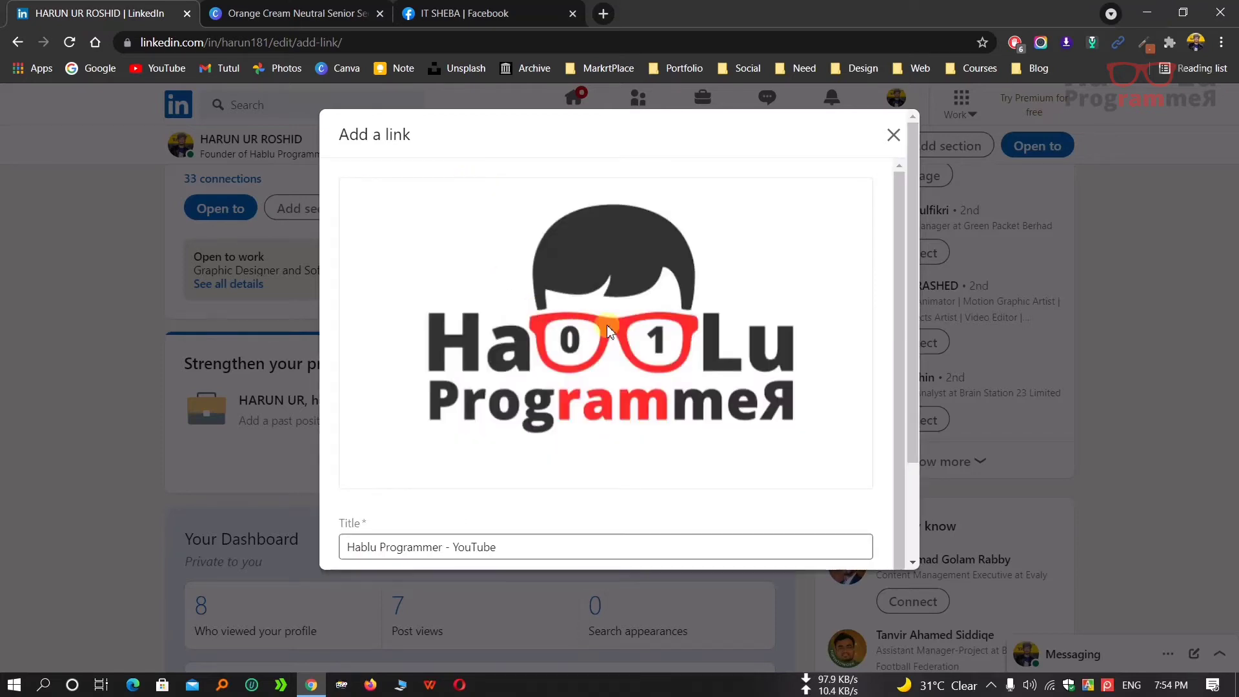
scroll(606, 330, down, 1)
scroll(637, 334, down, 2)
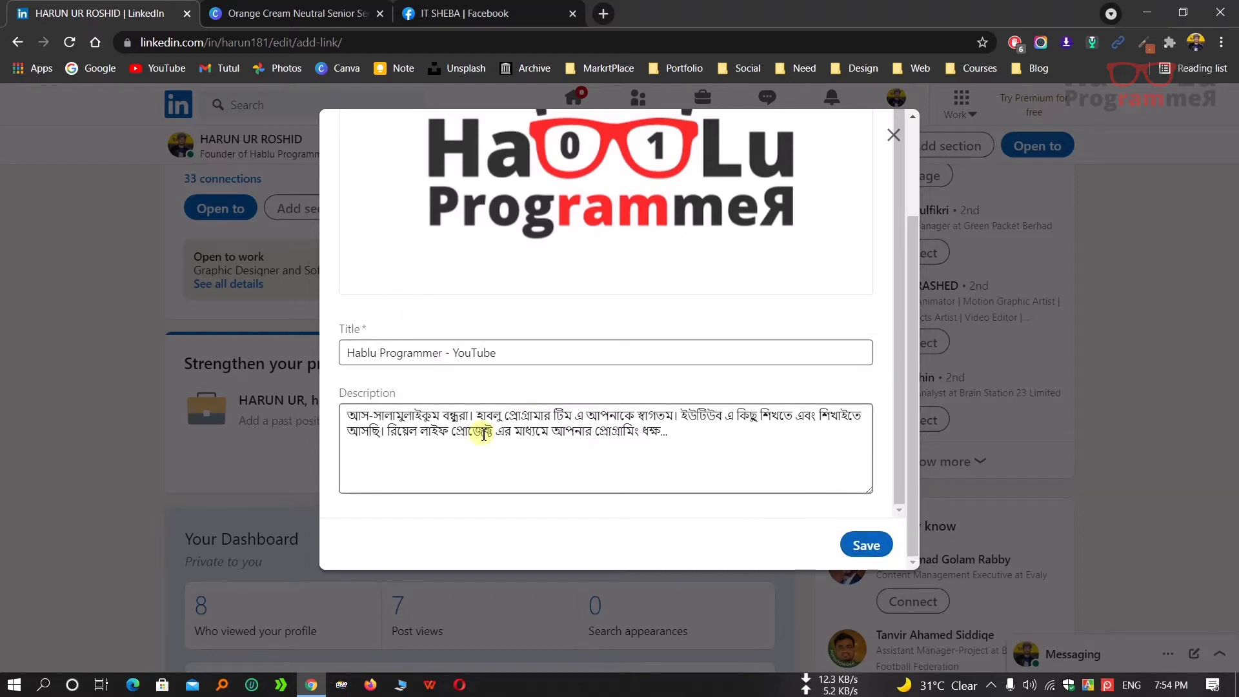
click(868, 545)
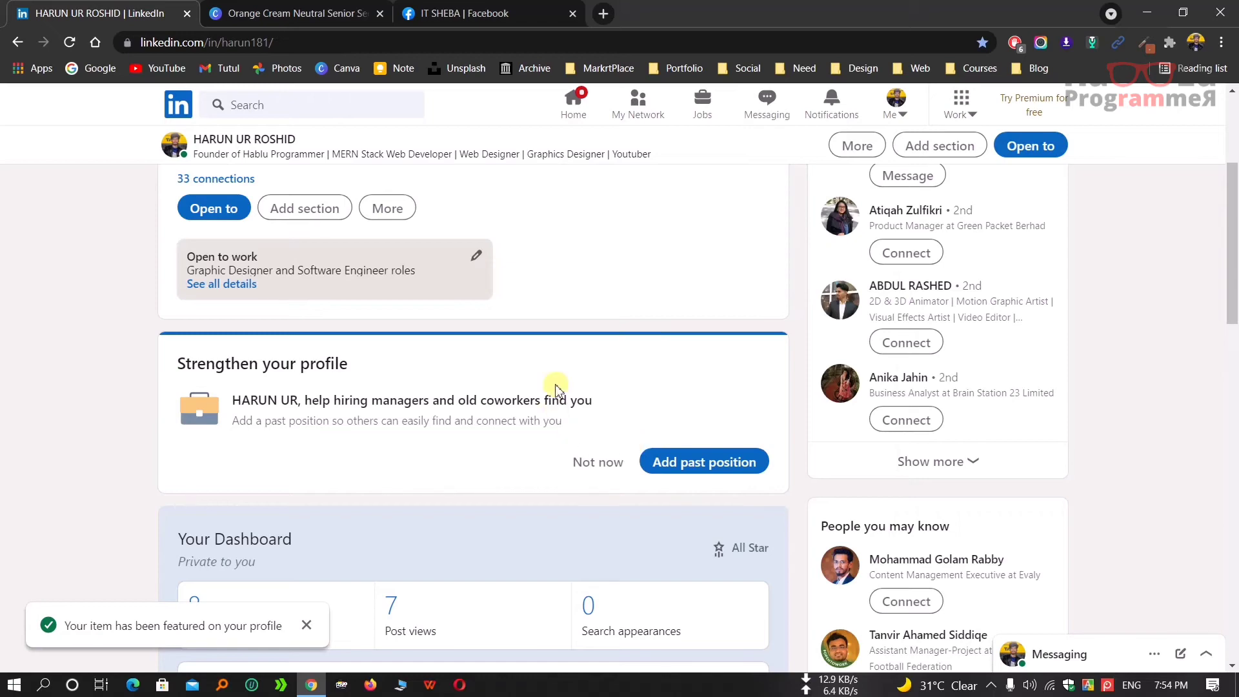
Step: Check how the new YouTube link appears in the profile's Featured section
scroll(563, 370, up, 3)
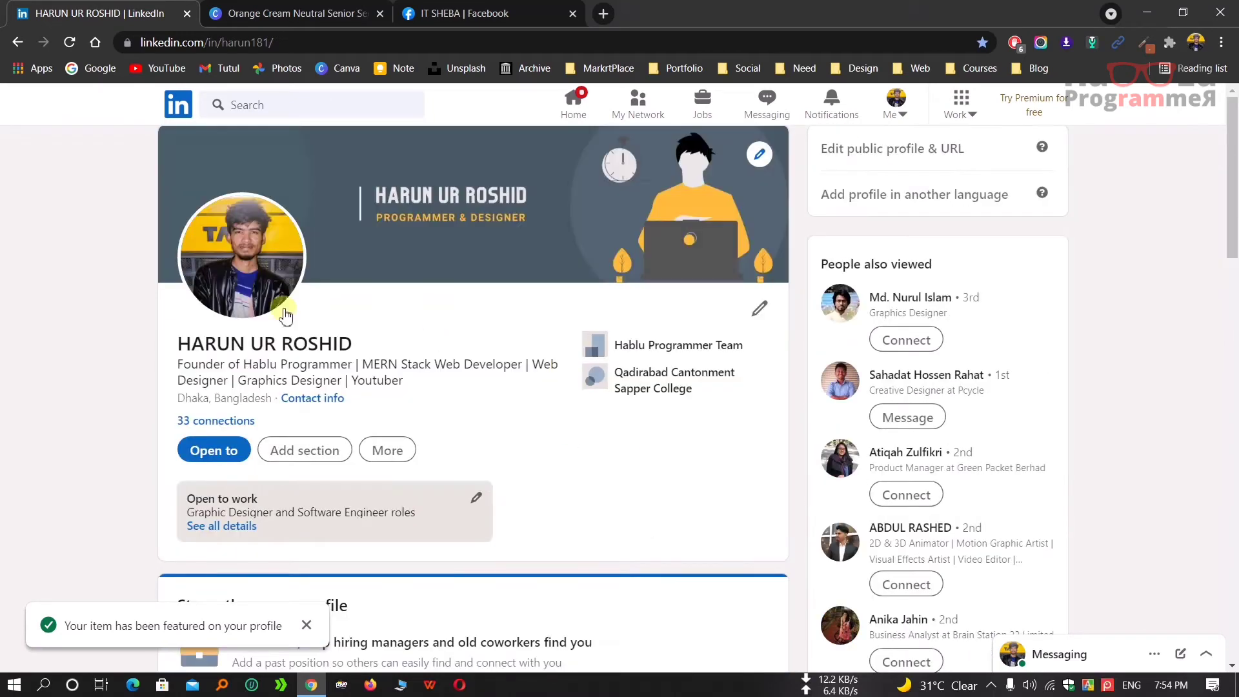
scroll(514, 364, down, 9)
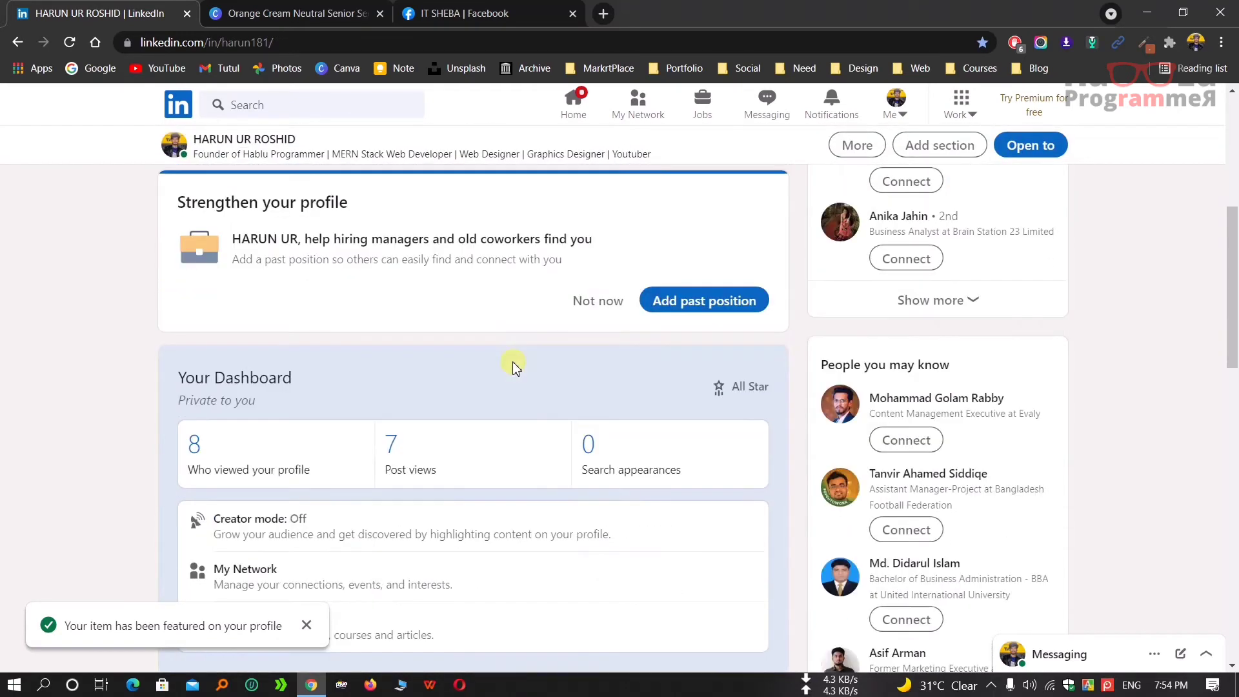
scroll(514, 366, down, 6)
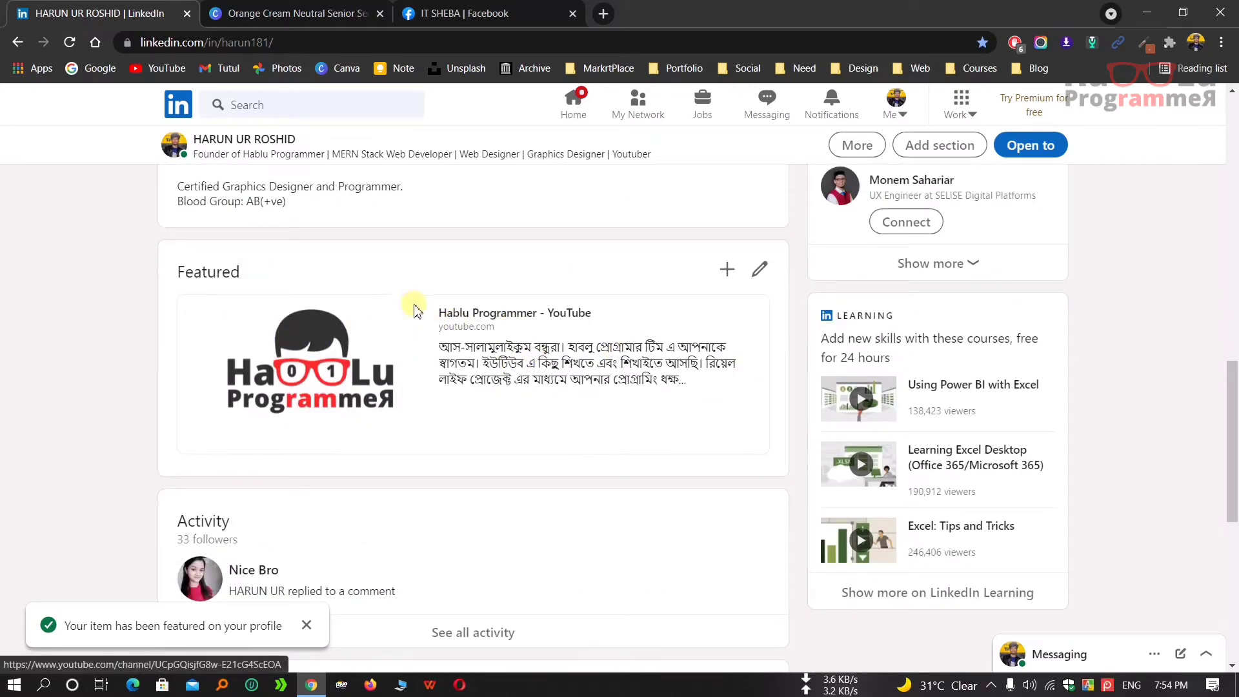
scroll(658, 345, up, 6)
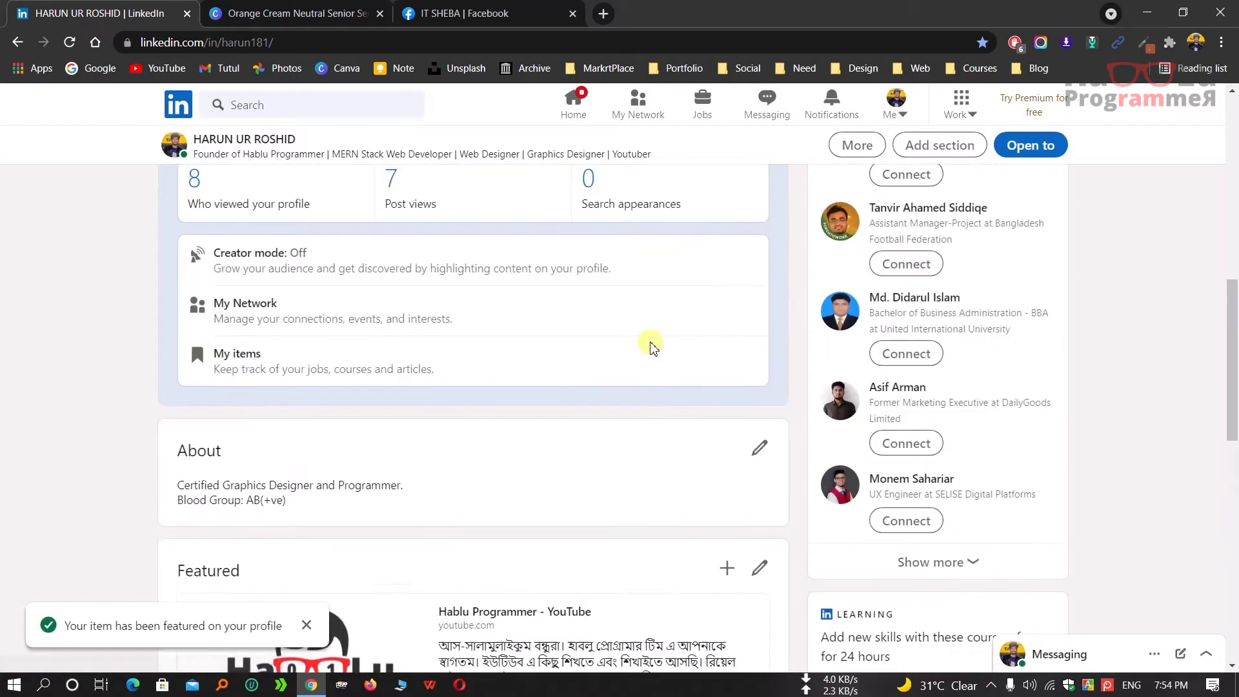
Step: Open the form for adding a work experience to the profile's Background section
scroll(650, 347, up, 5)
click(299, 290)
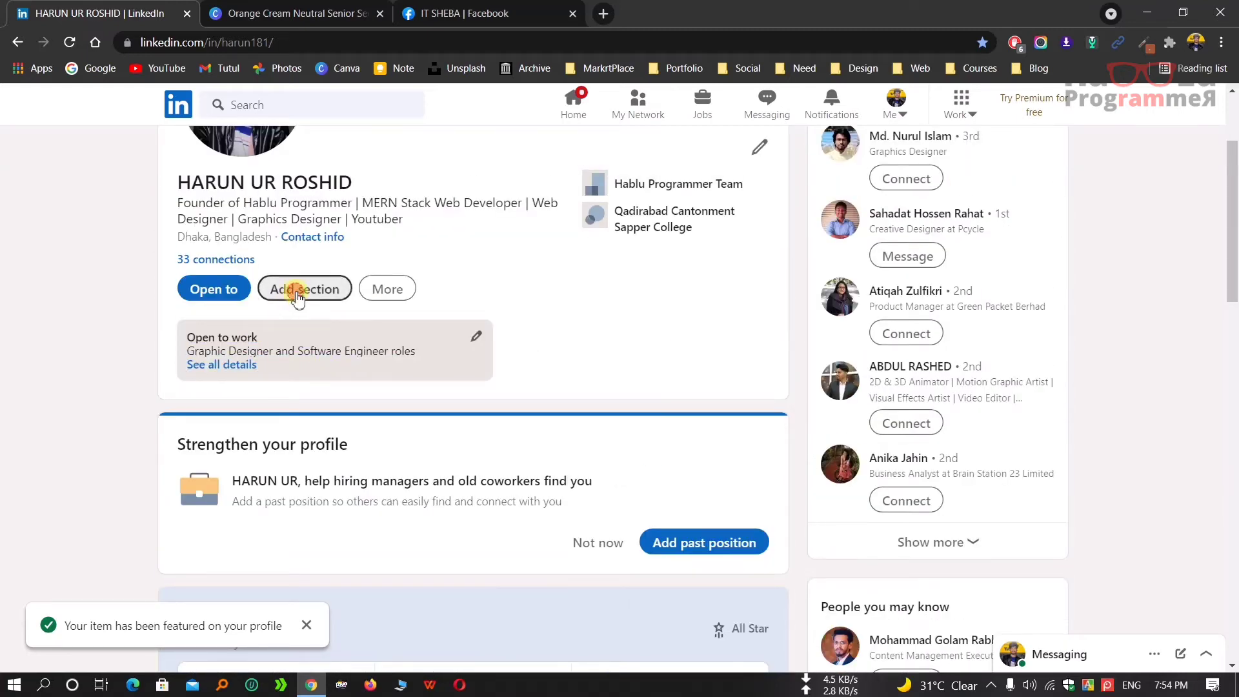
scroll(299, 427, down, 1)
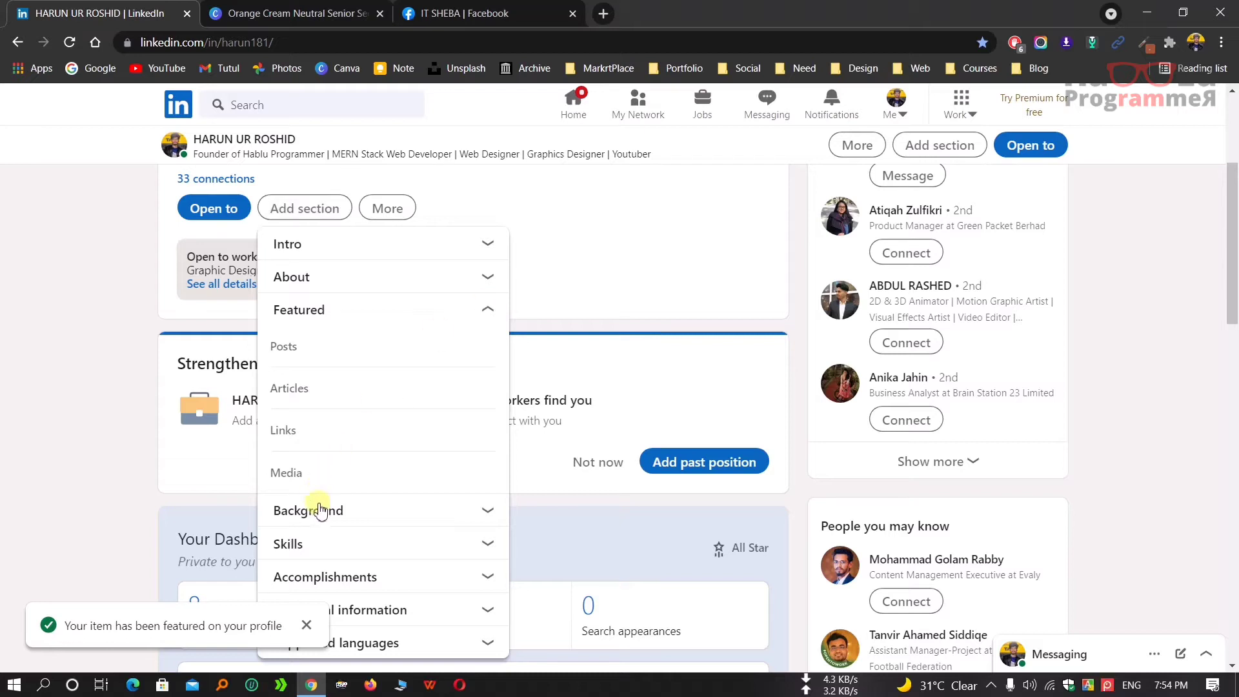
click(345, 512)
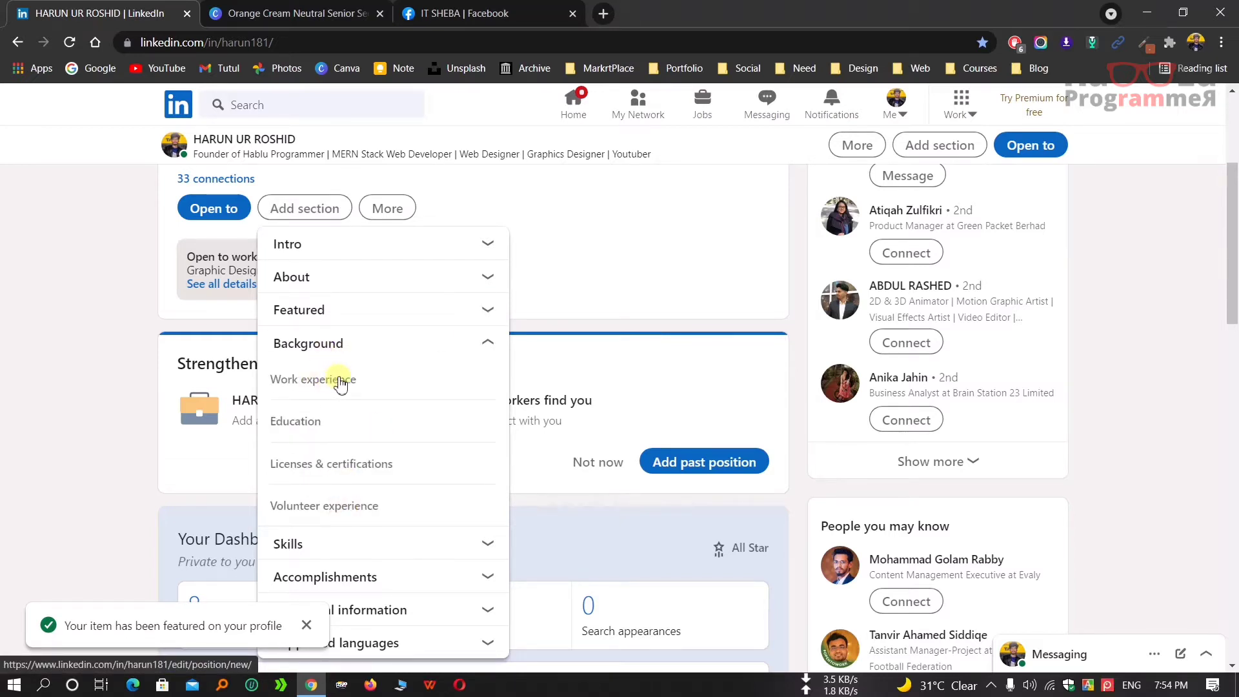
click(340, 383)
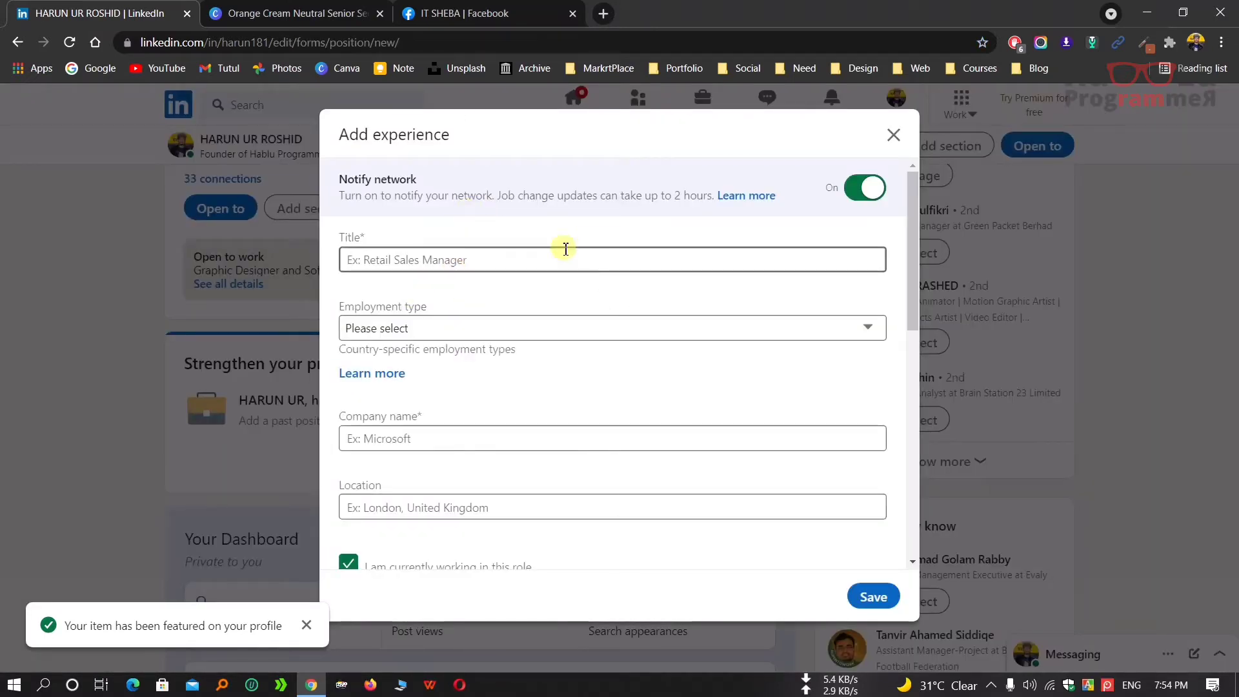
Step: Look through the experience form's fields, from title, employment type and company name to dates, headline, industry and description
scroll(548, 327, down, 4)
scroll(575, 326, down, 5)
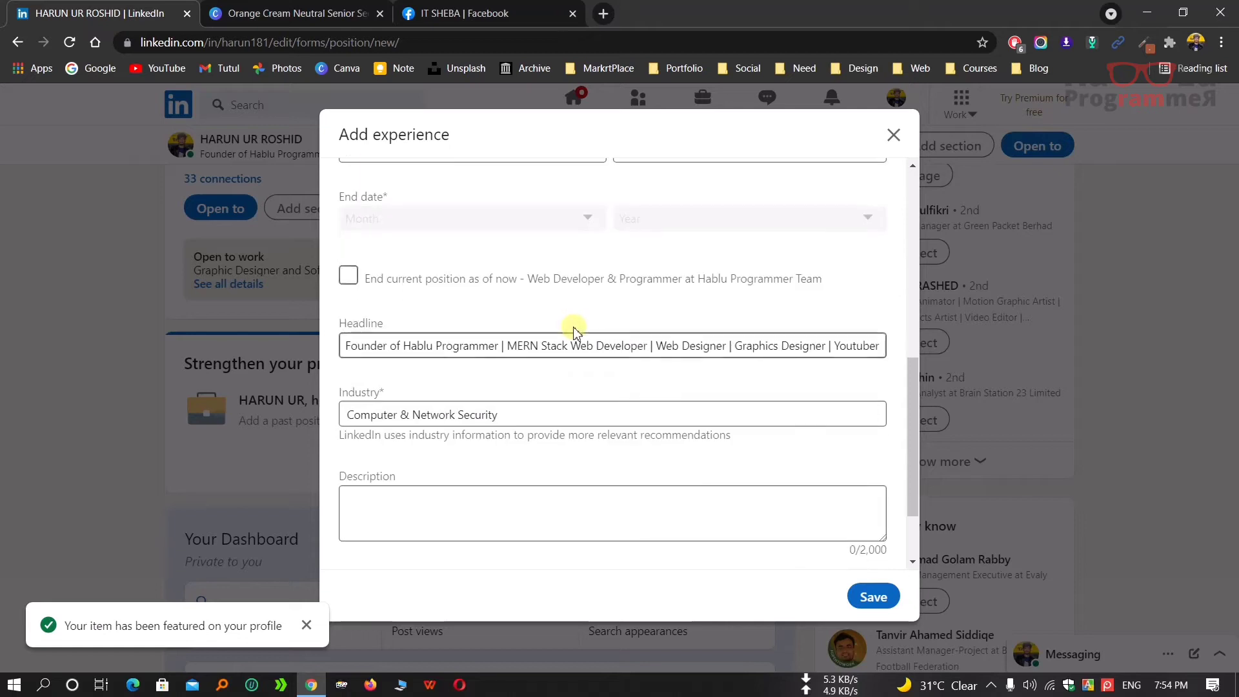
scroll(575, 325, up, 9)
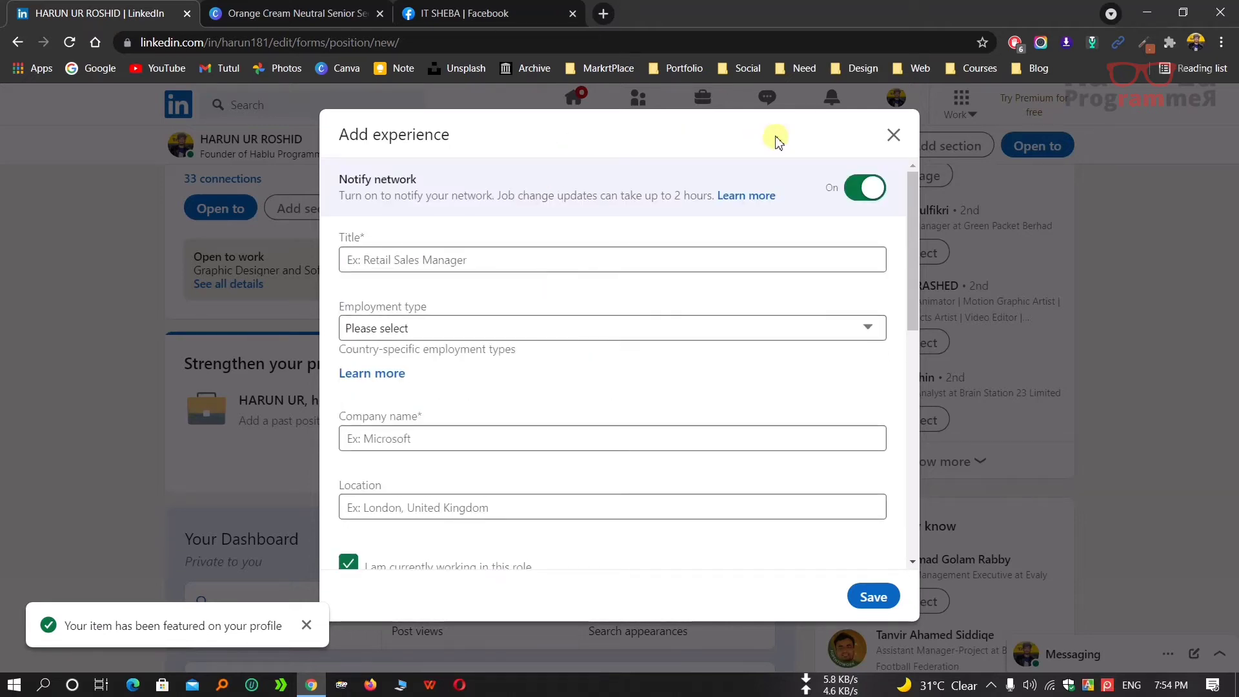
click(437, 256)
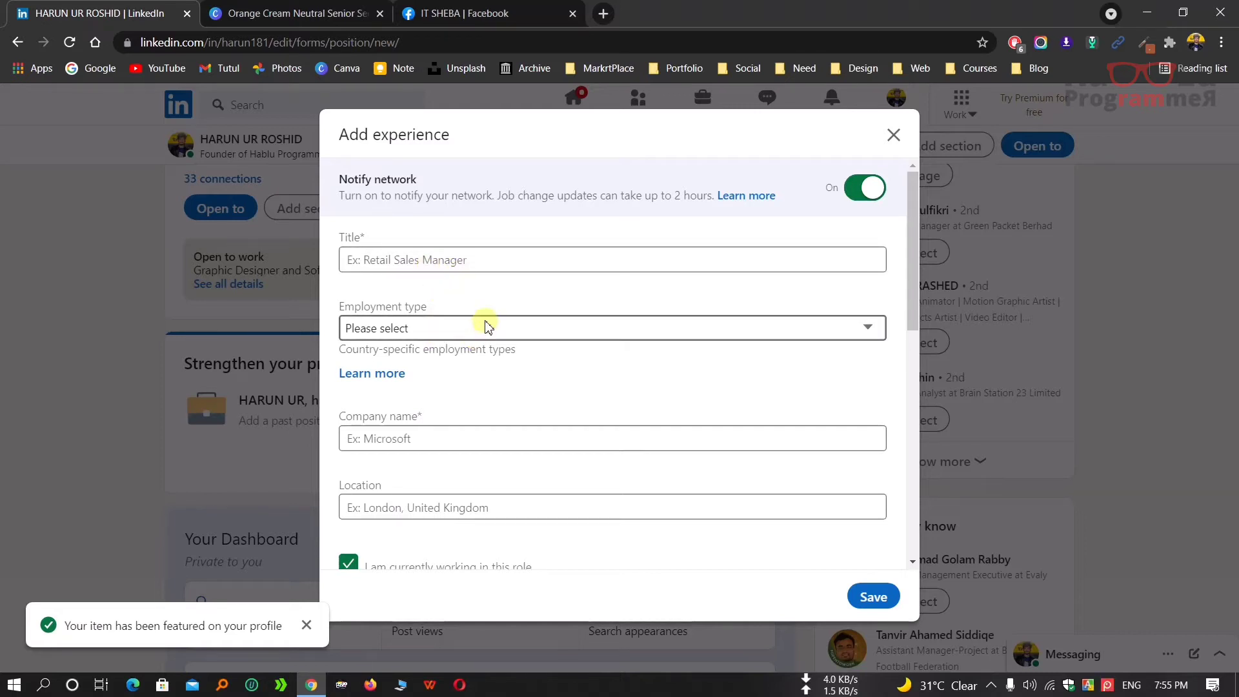
scroll(605, 394, down, 3)
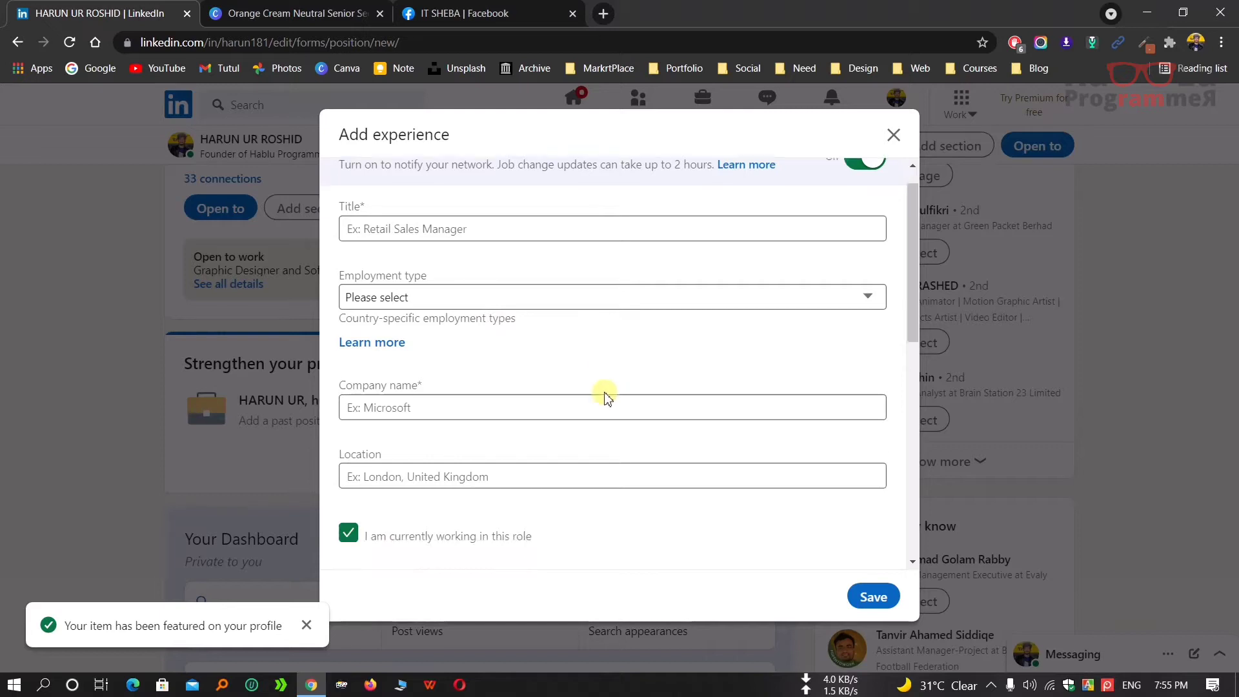
scroll(444, 274, down, 4)
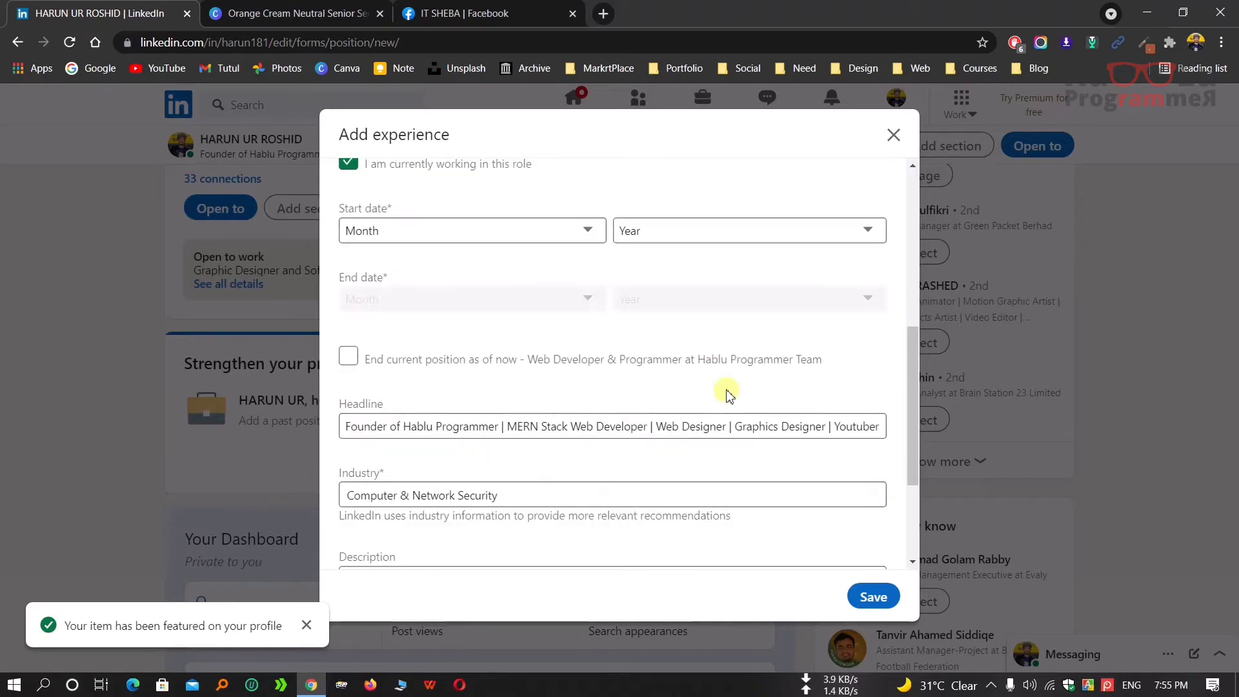
Step: Close the work experience form and open the form for adding a license or certification to the Background section
click(890, 135)
click(323, 208)
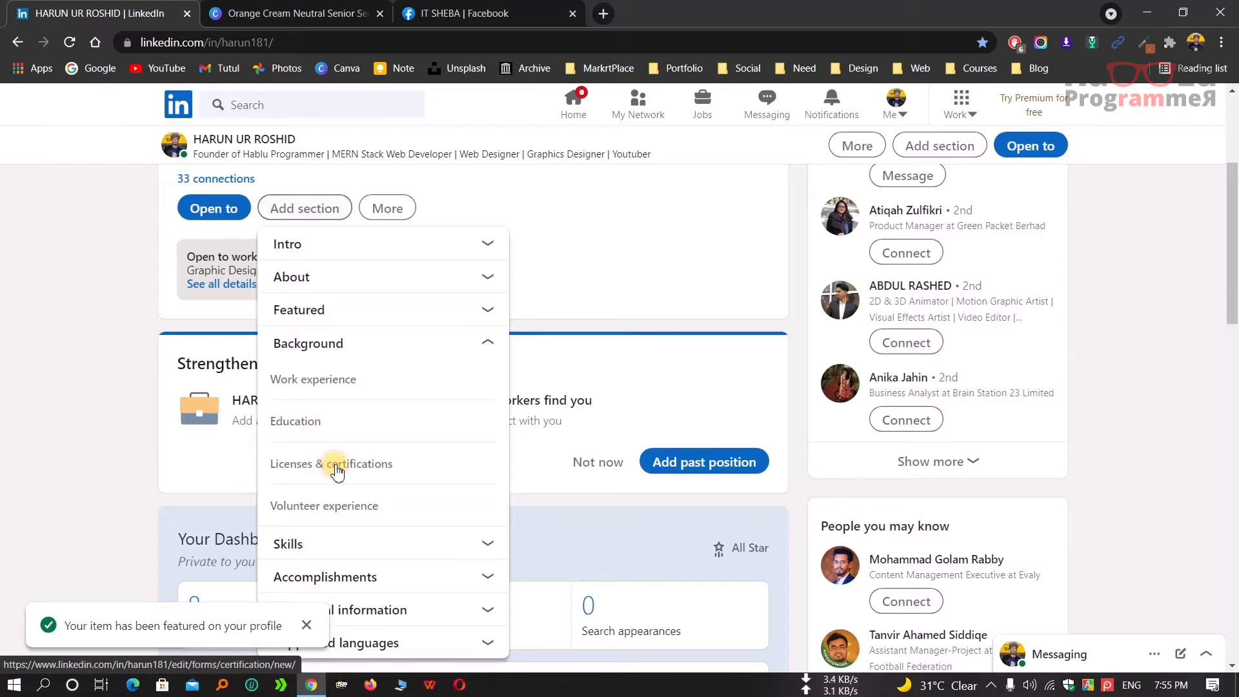
click(335, 470)
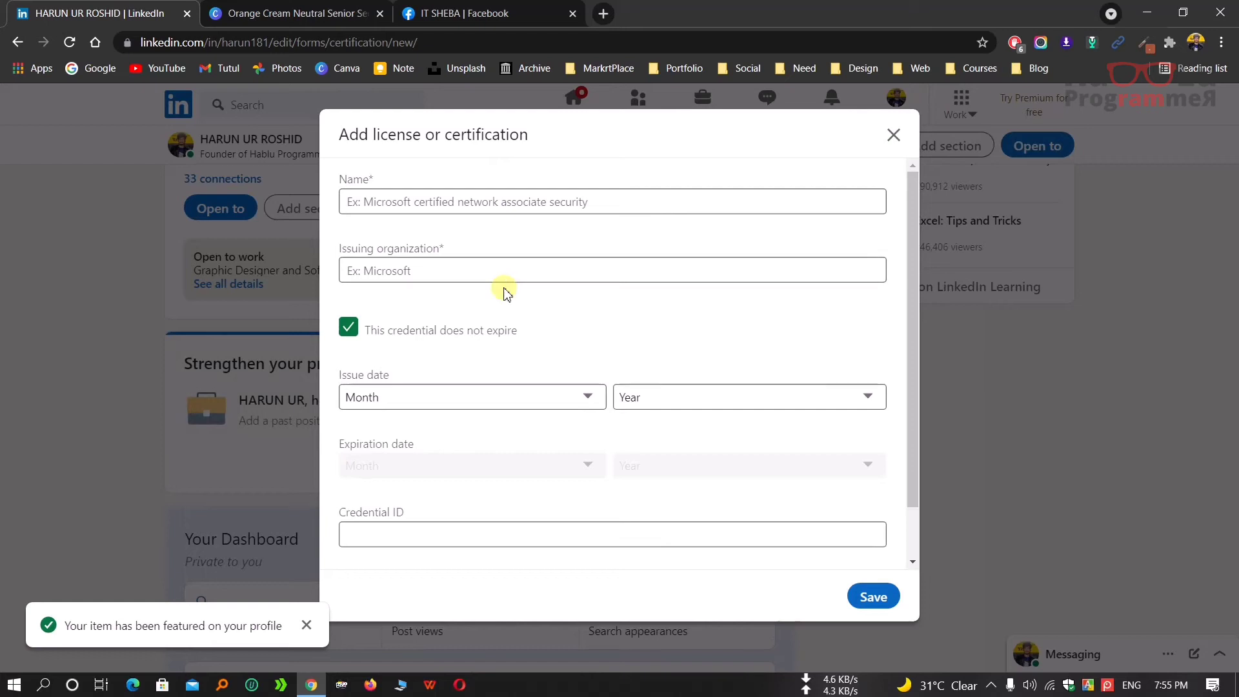
Step: Look through the license or certification form's fields, from name and issuing organization to dates, credential ID and URL, and close the form
scroll(506, 292, down, 1)
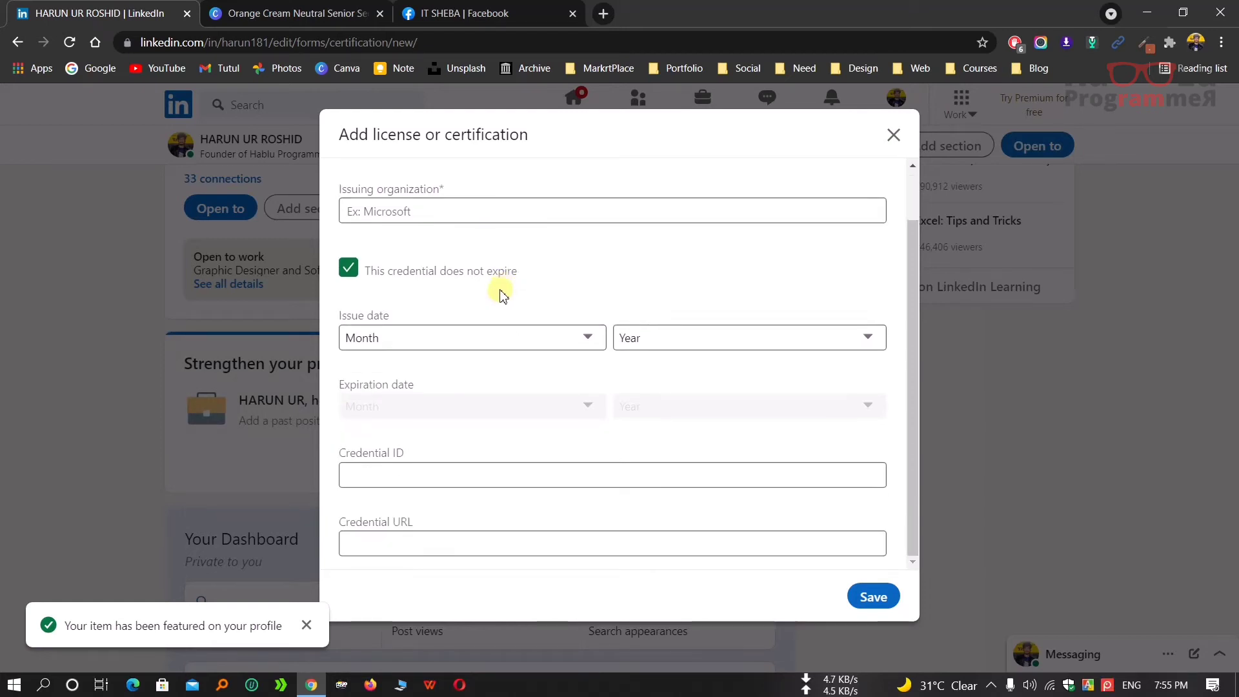
scroll(503, 295, up, 1)
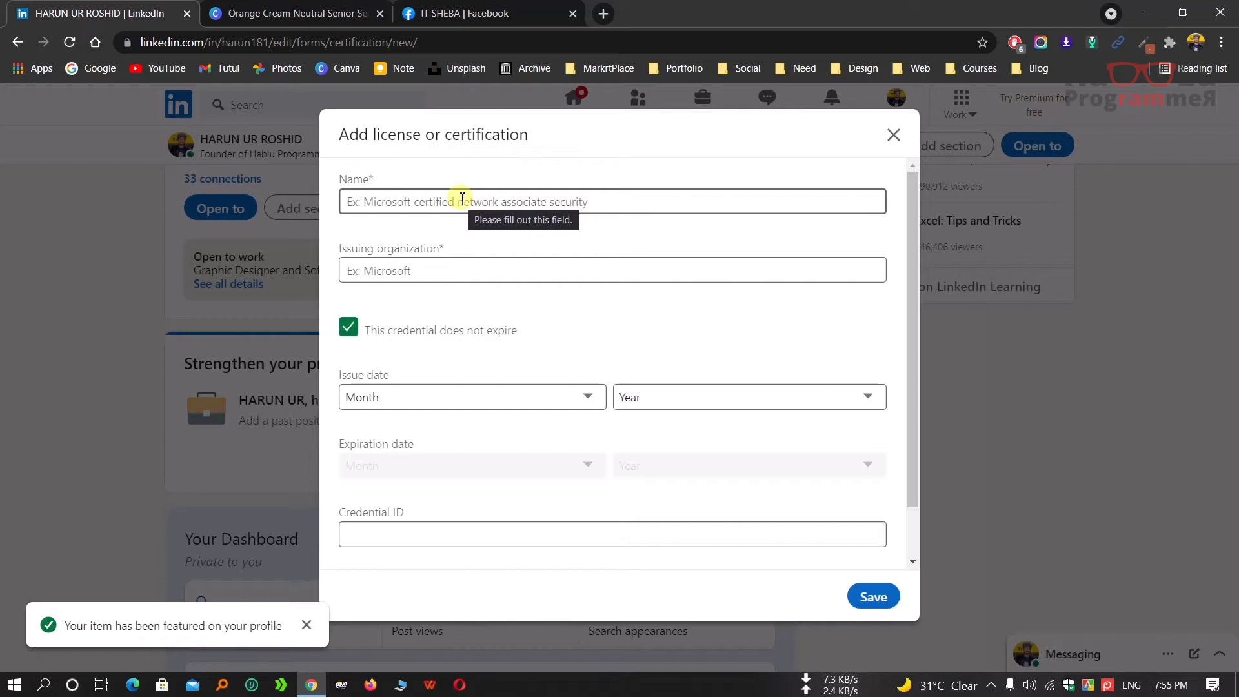
click(421, 266)
click(473, 200)
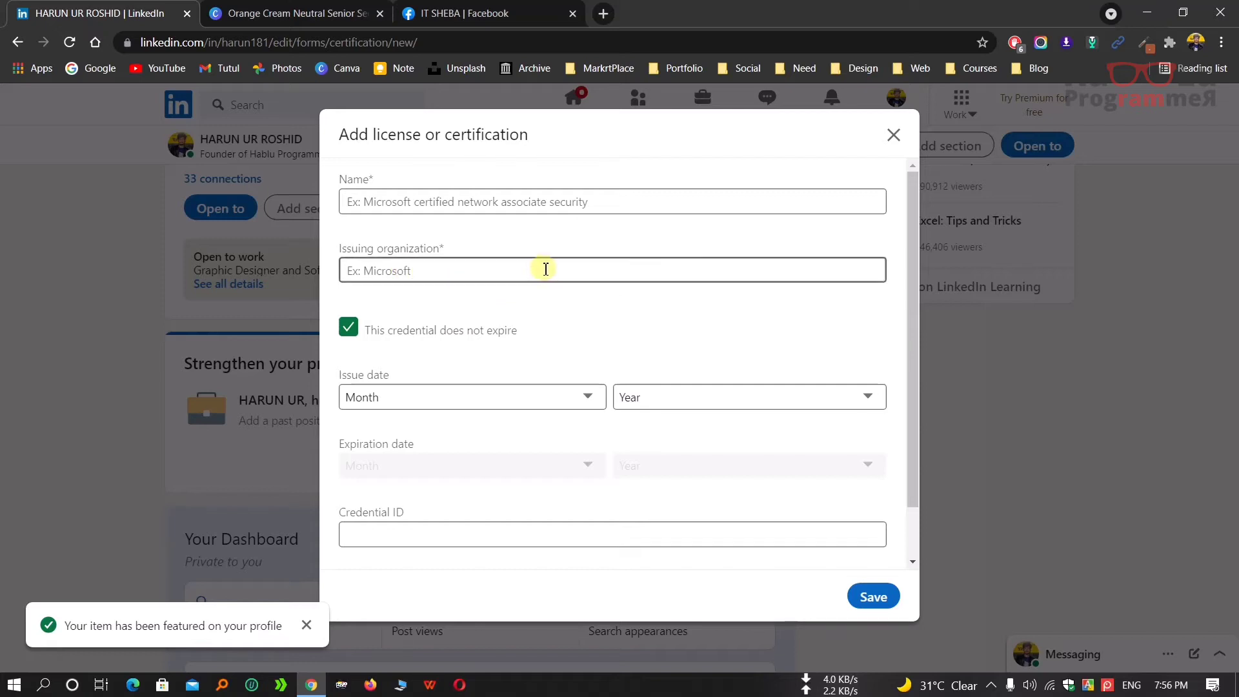
scroll(426, 324, down, 1)
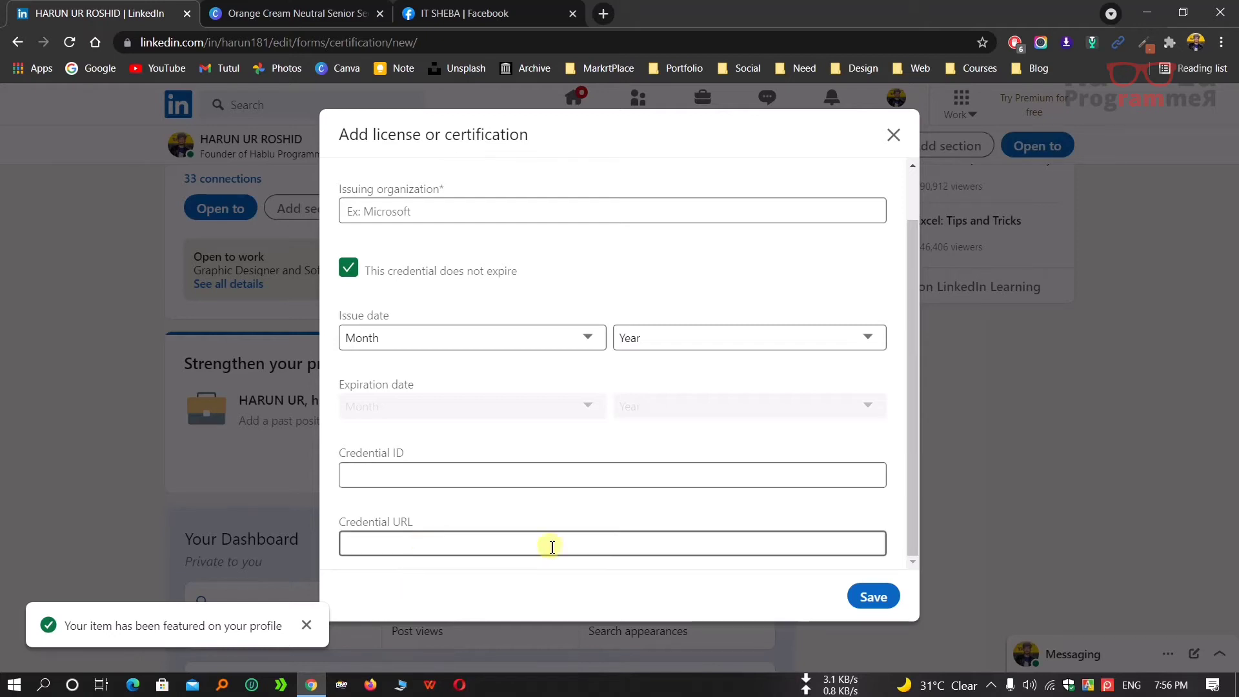
click(888, 601)
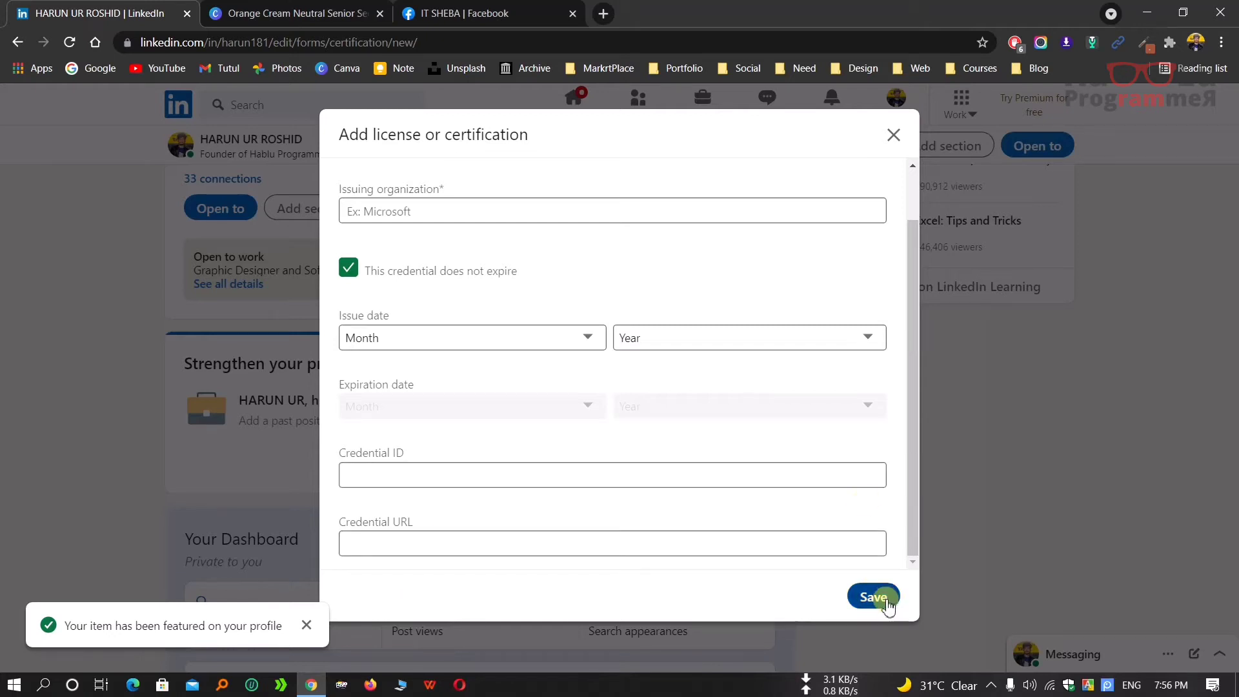
click(893, 134)
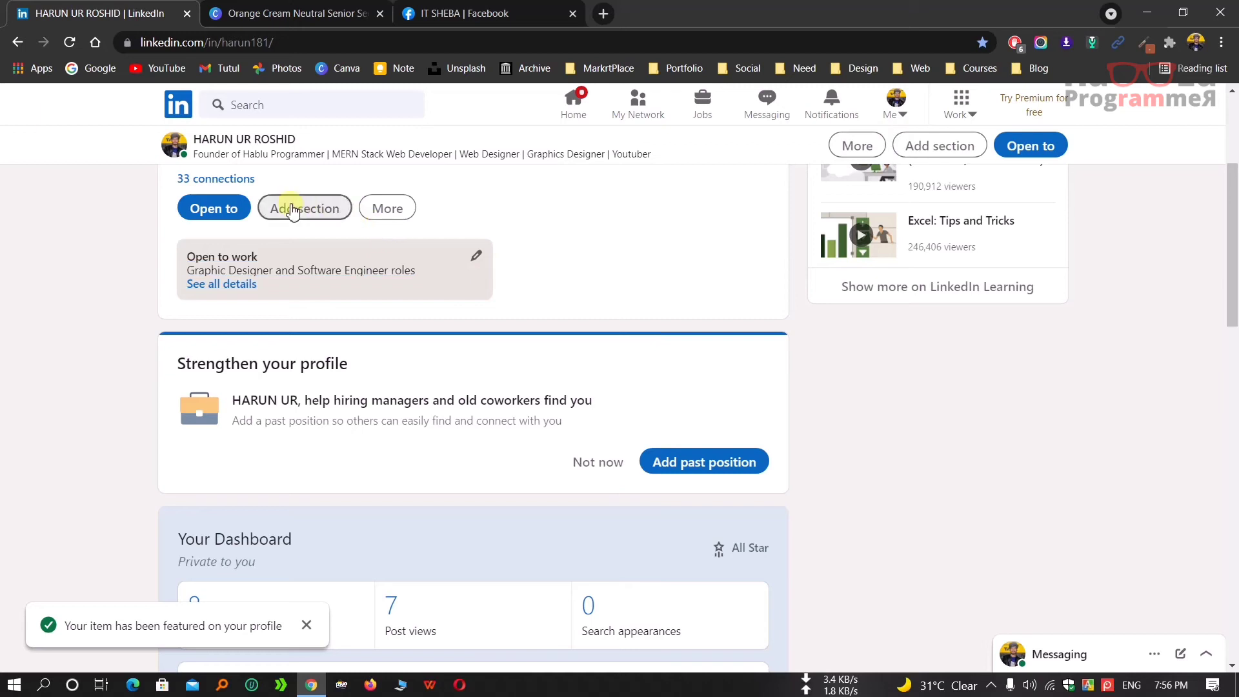
Step: Open the Background section's volunteer experience form, review its fields from organization, role and cause to dates and description, and close it
click(293, 209)
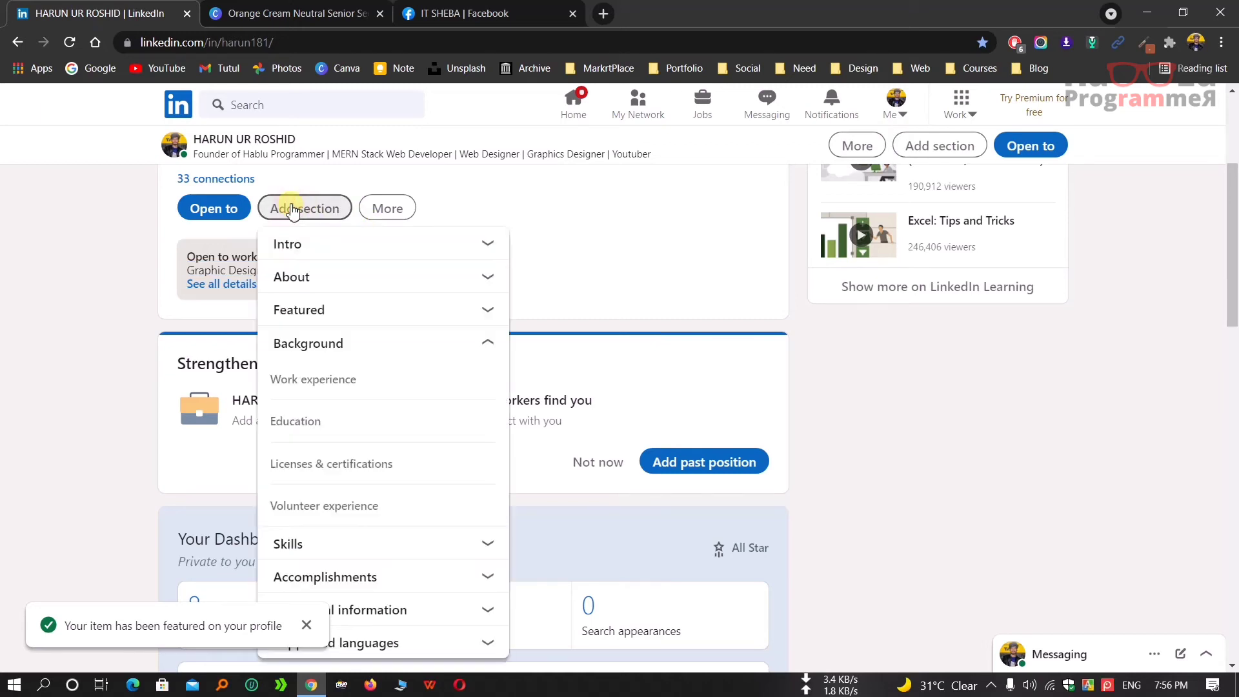
click(314, 504)
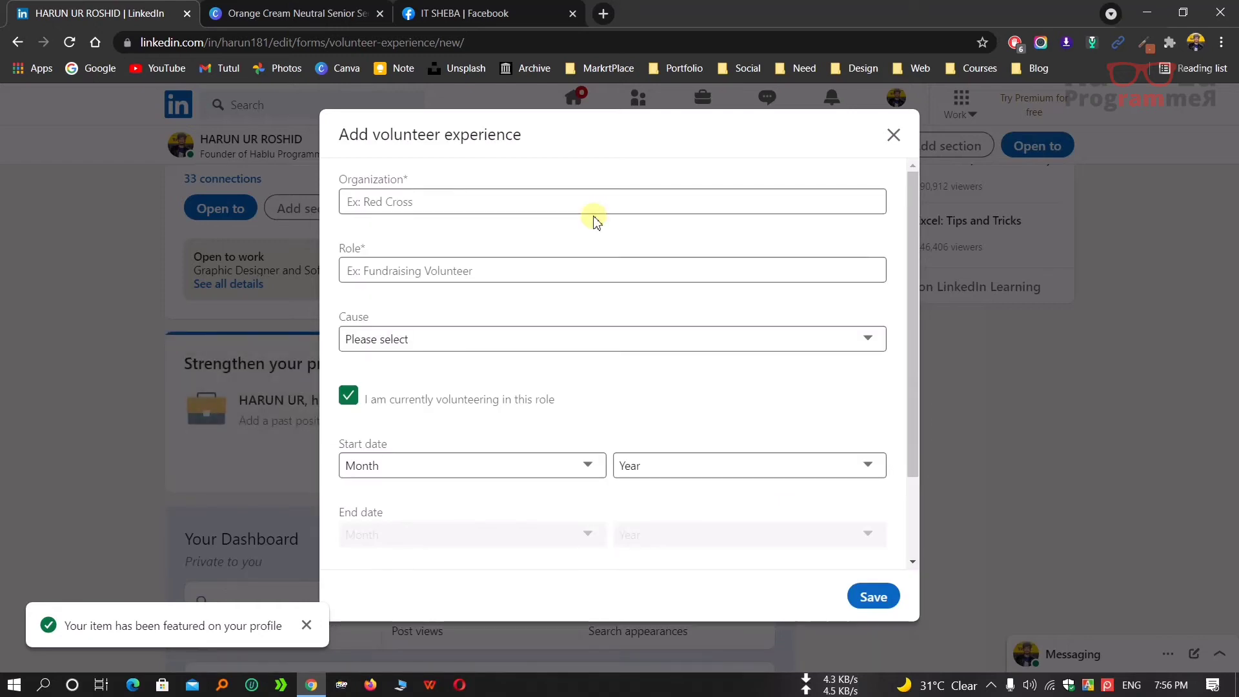
scroll(589, 221, down, 3)
scroll(630, 323, up, 3)
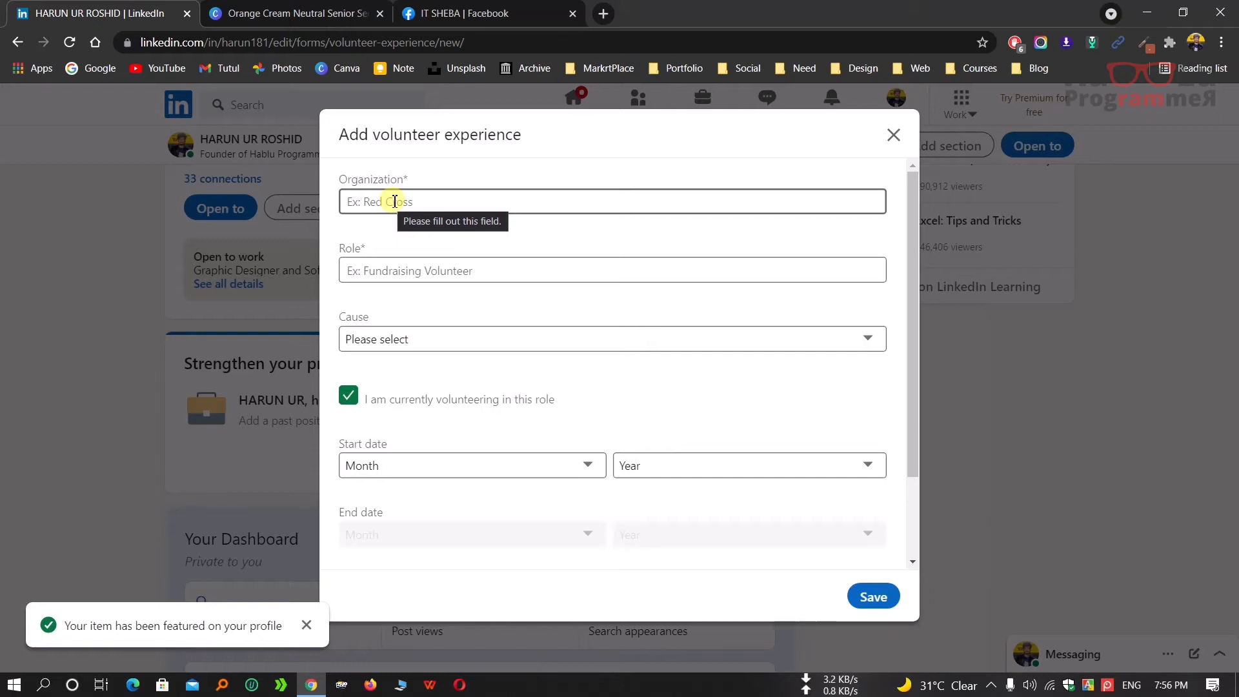
click(415, 274)
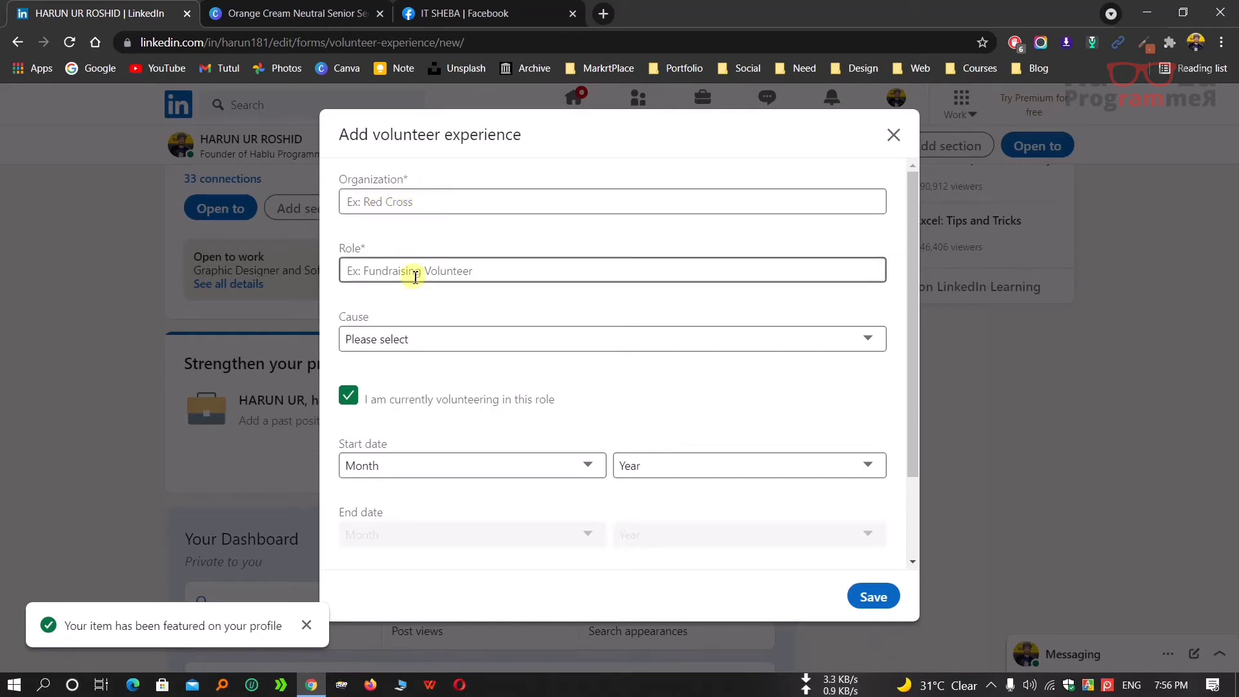
click(415, 339)
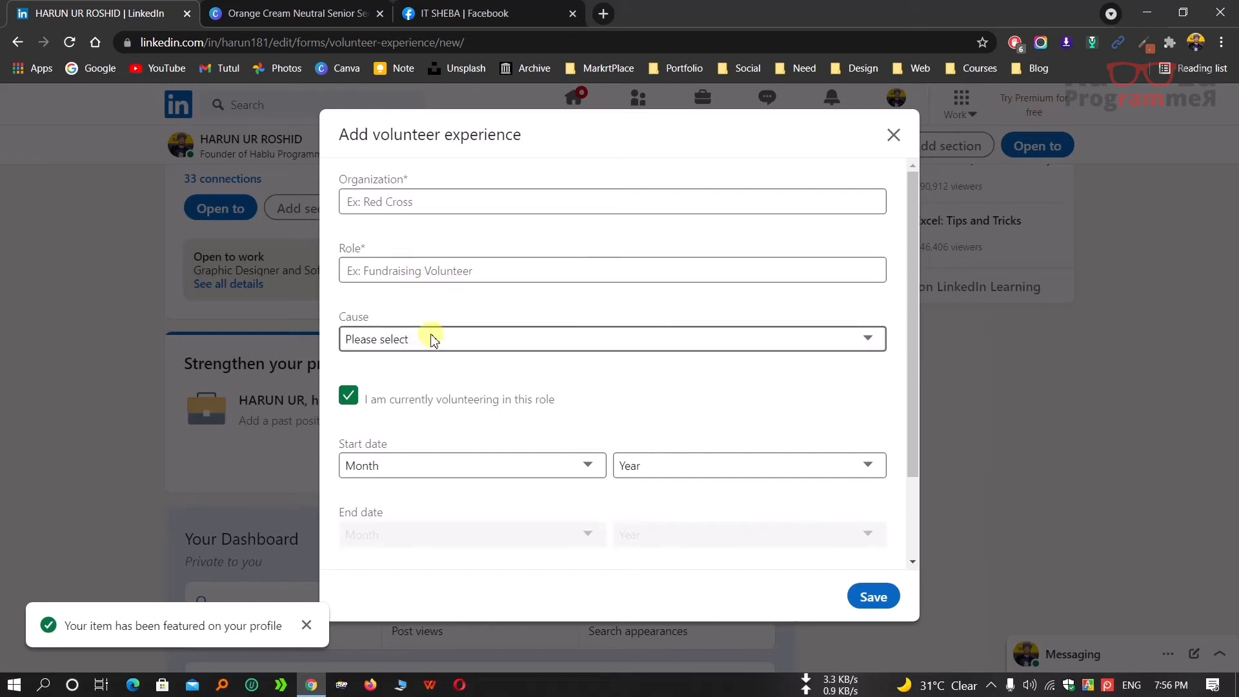
scroll(516, 413, down, 2)
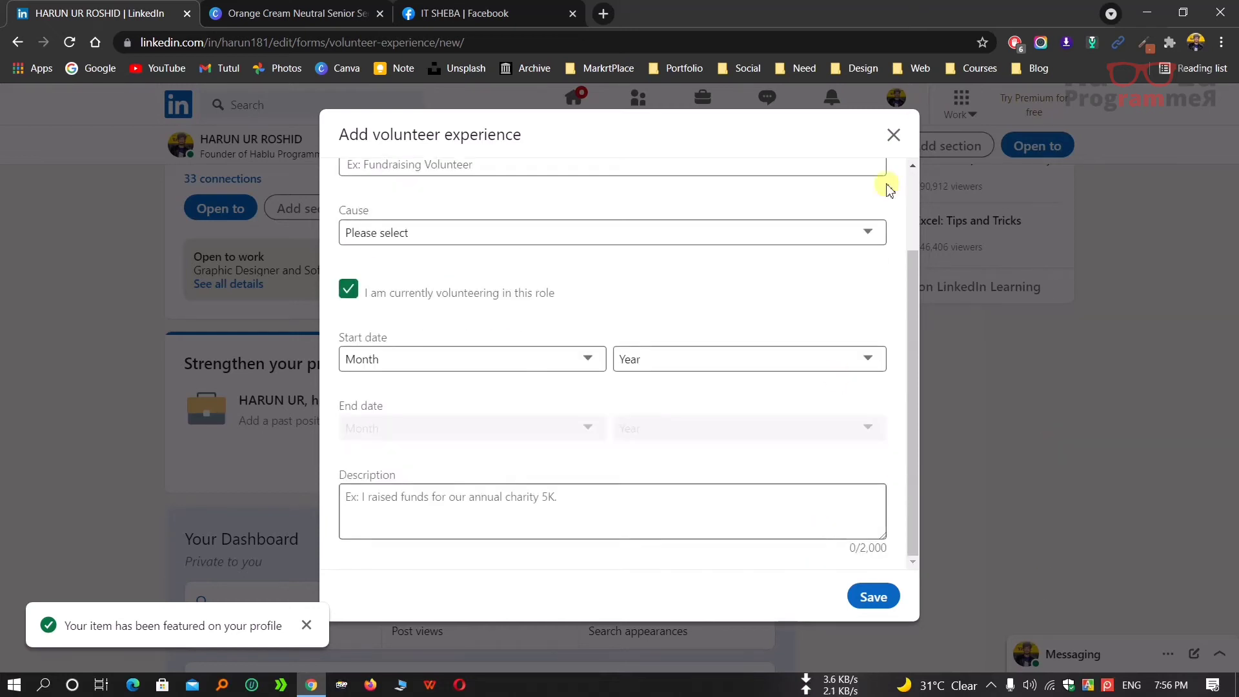
click(904, 139)
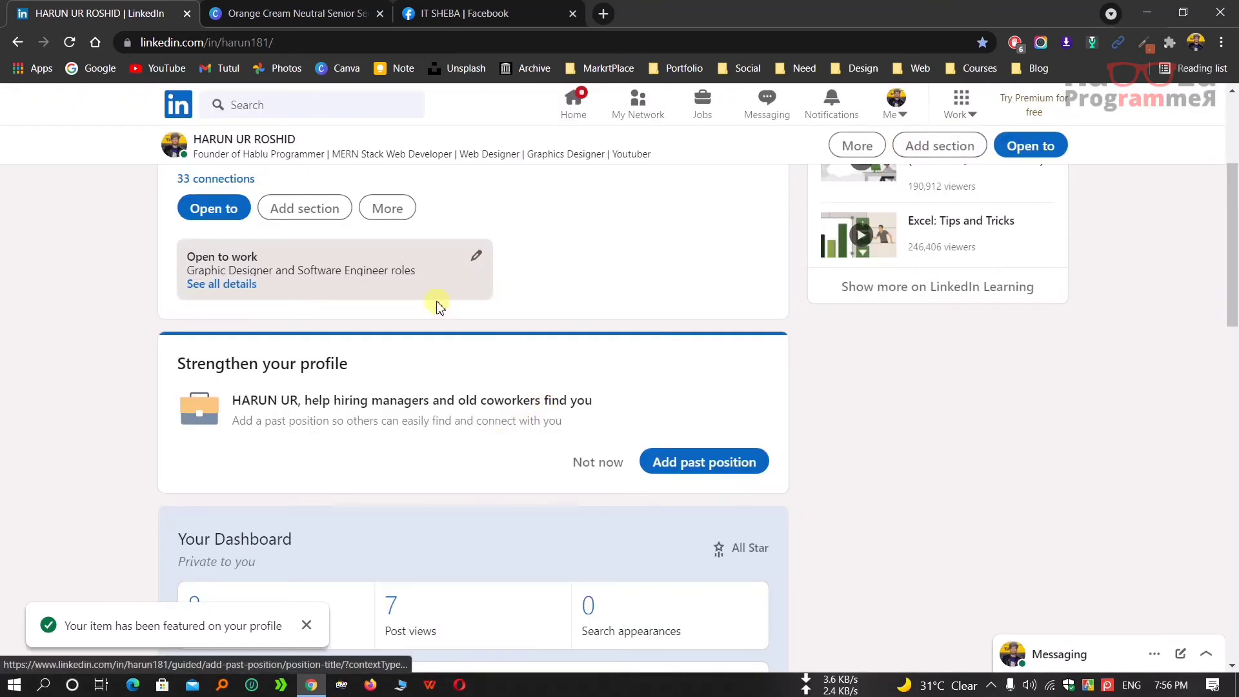
Step: Open the form for adding skills to the profile and select the suggested skills JavaScript, Web Design and Graphic Design
click(339, 213)
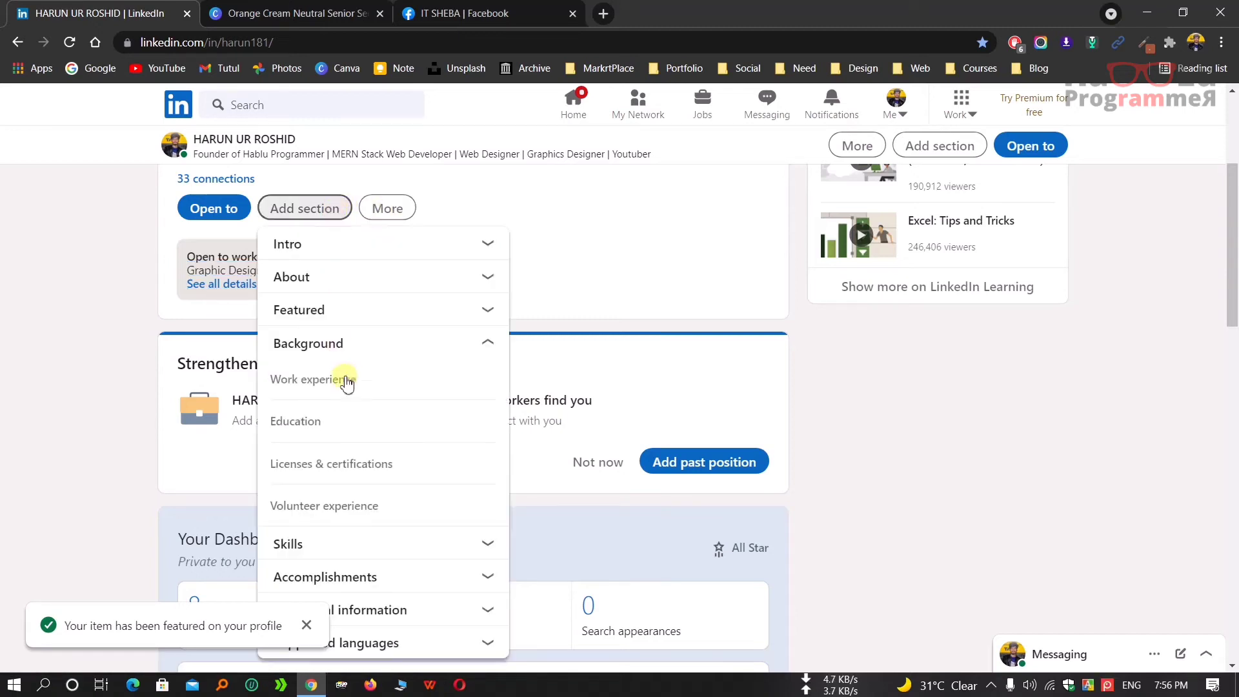
scroll(348, 369, down, 3)
click(378, 382)
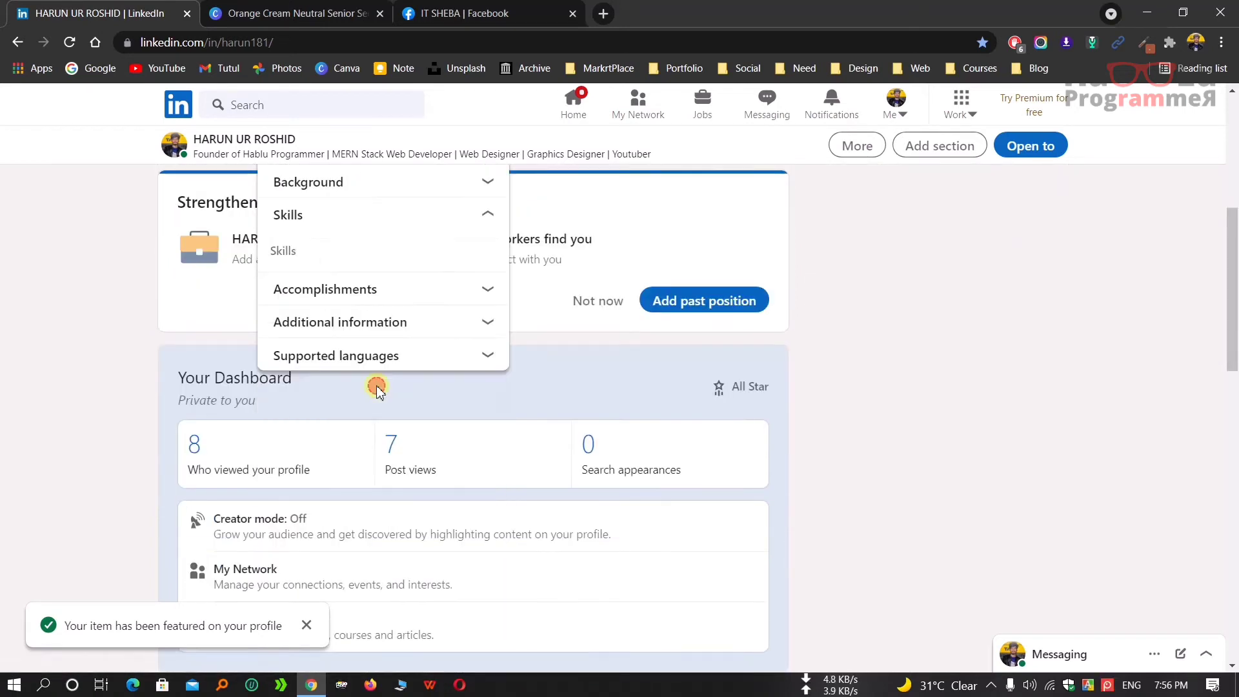
click(288, 250)
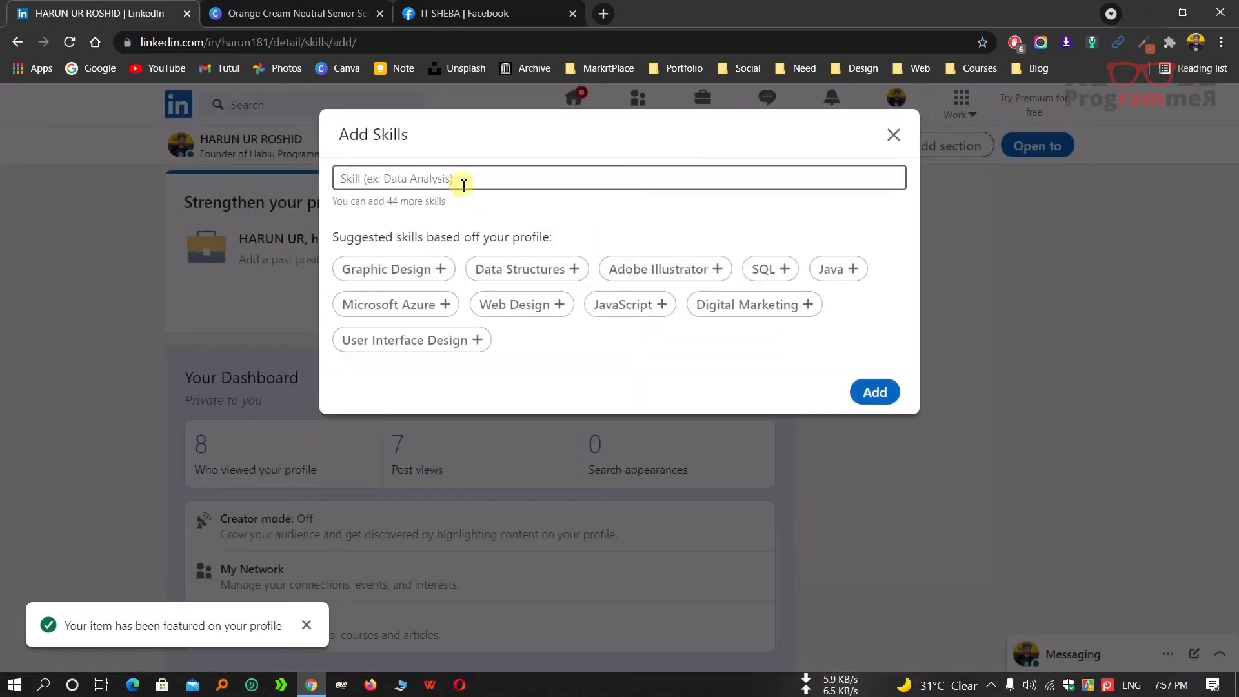
click(647, 306)
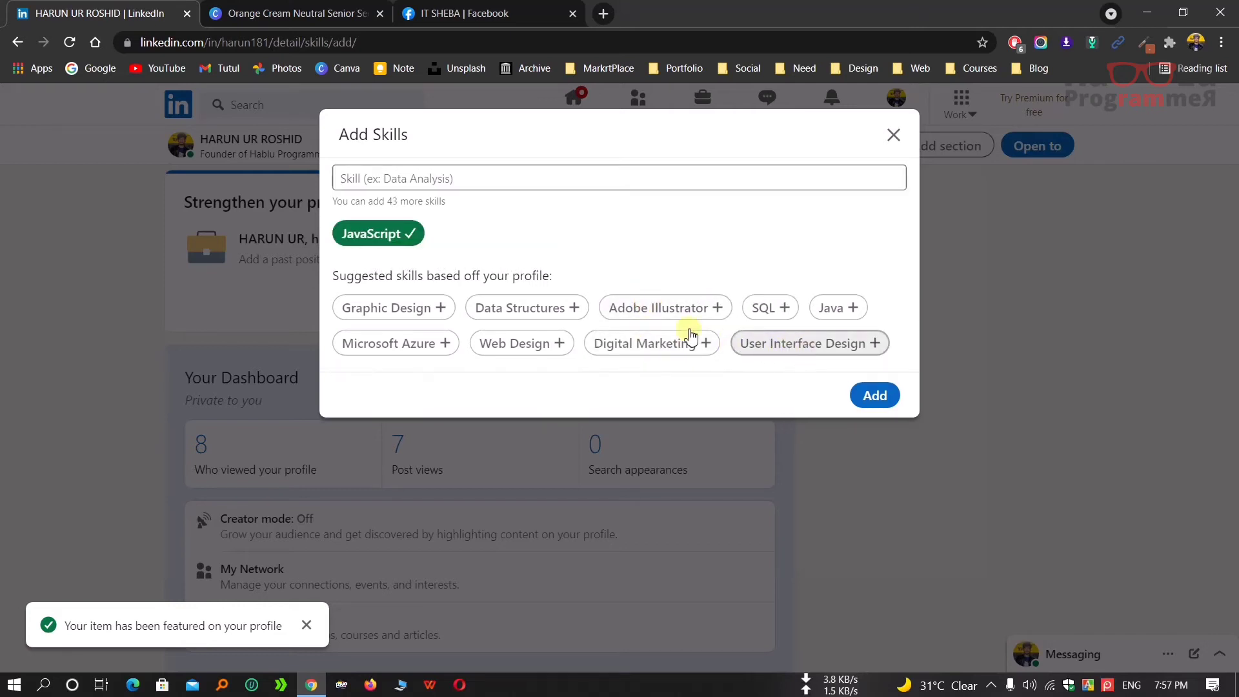
click(508, 346)
click(415, 307)
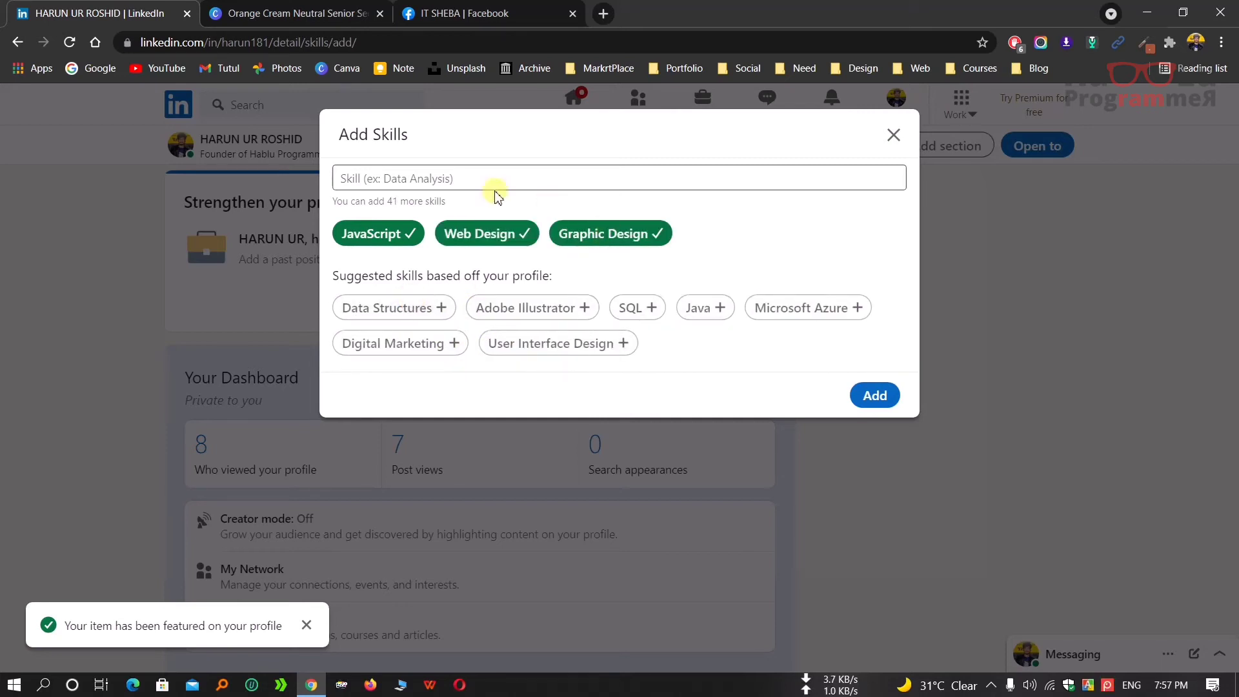
Step: Search for and select the additional skills Python (Programming Language) and React.js
click(465, 176)
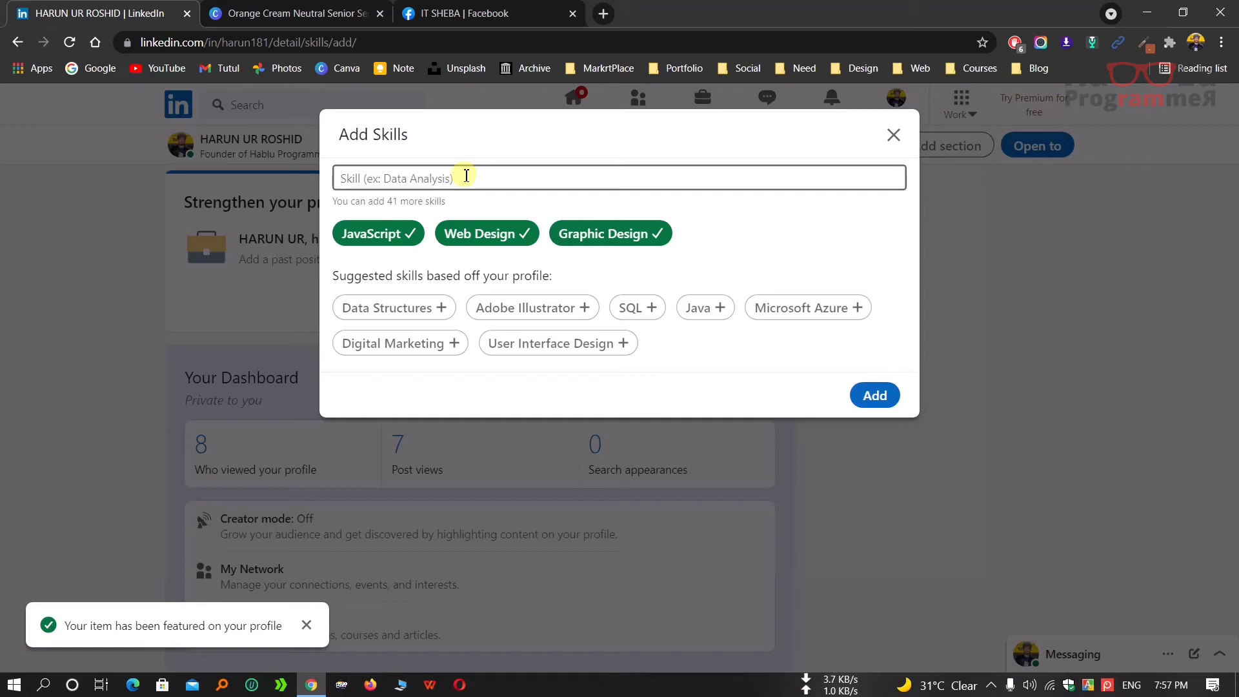
text(Progra)
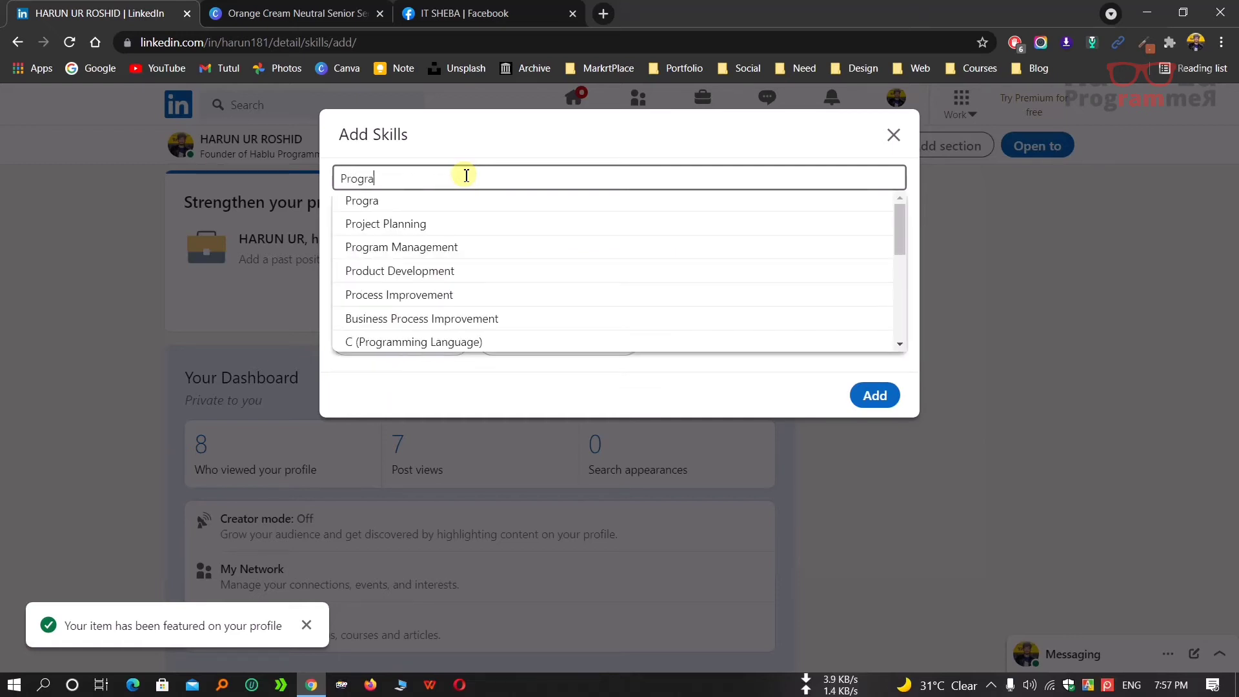
text(mm)
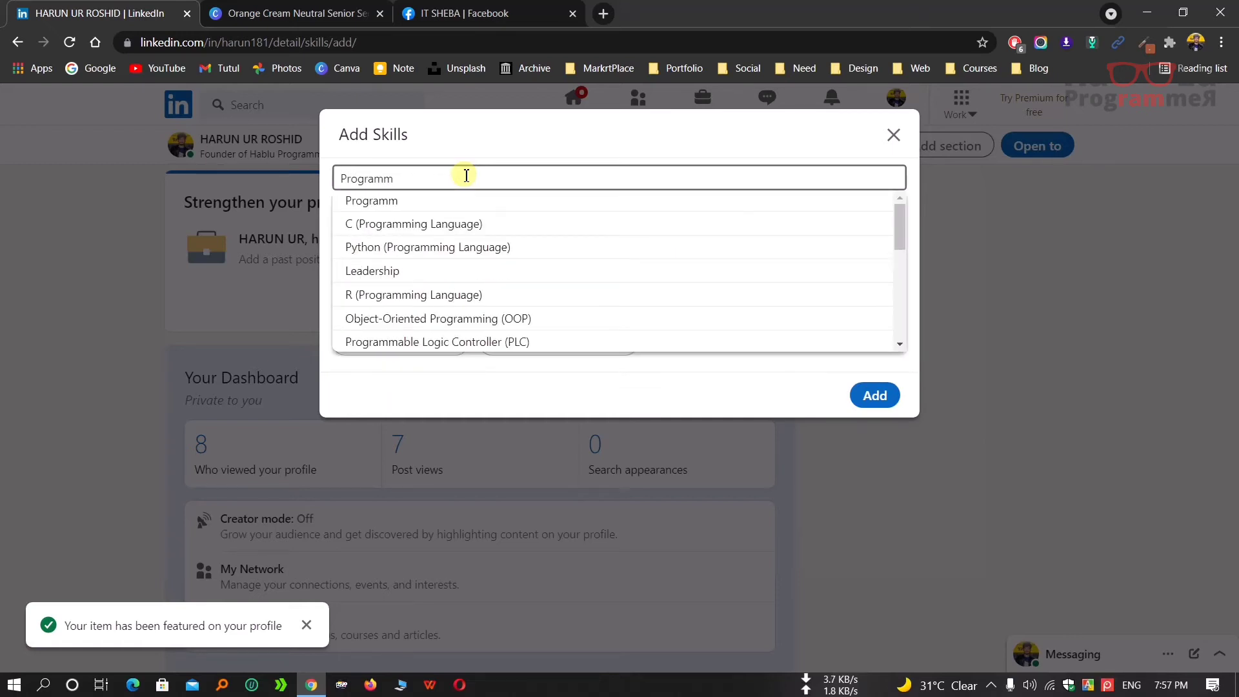
text(ing)
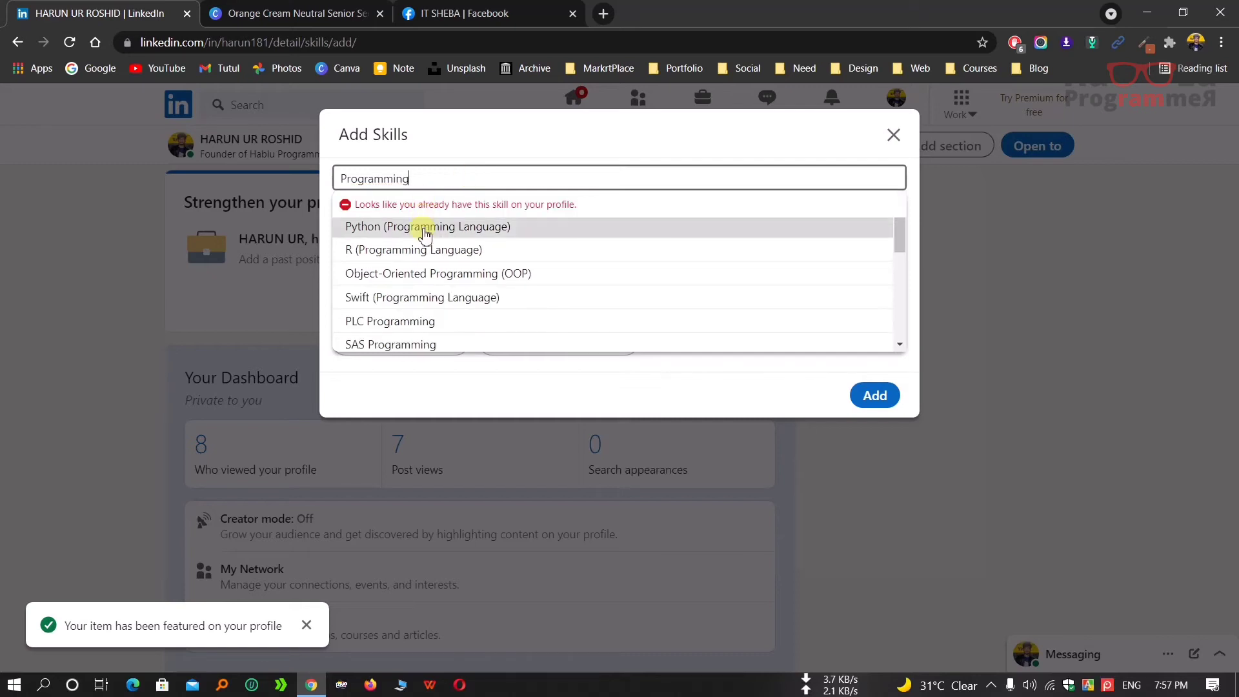
click(424, 227)
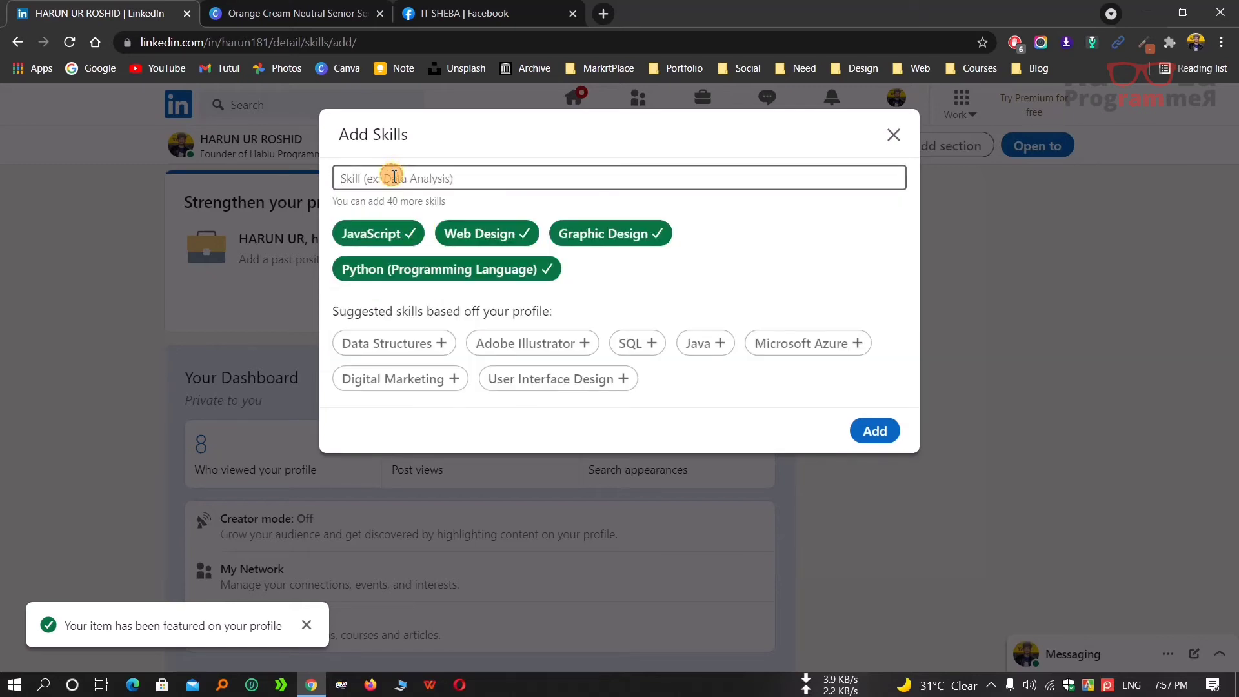
text(React)
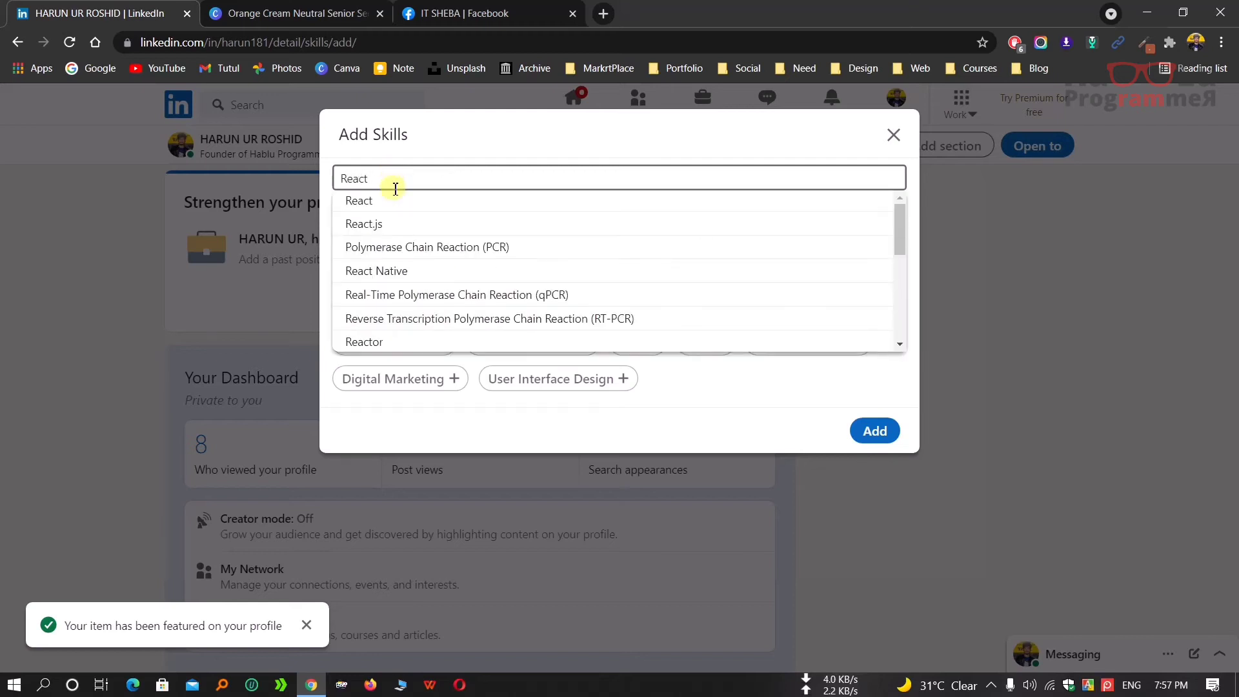
click(389, 226)
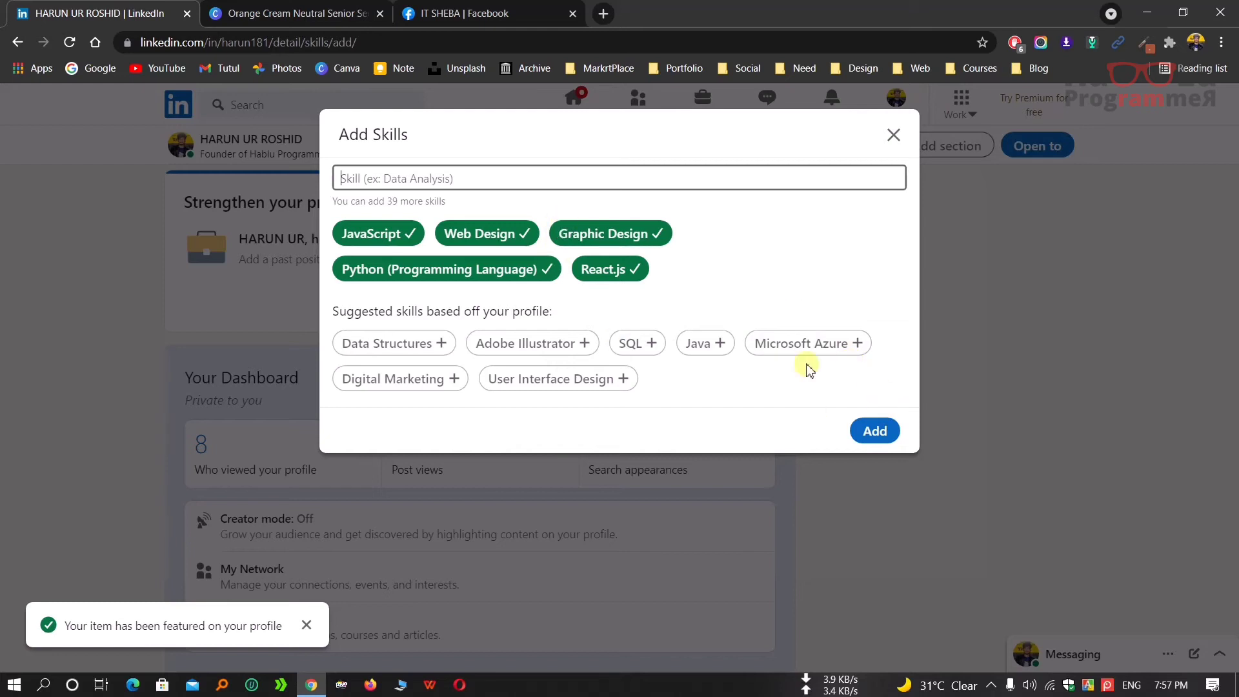
Step: Enter HTML and Css as further skills and add all the selected skills to the profile
click(486, 175)
text(HTML)
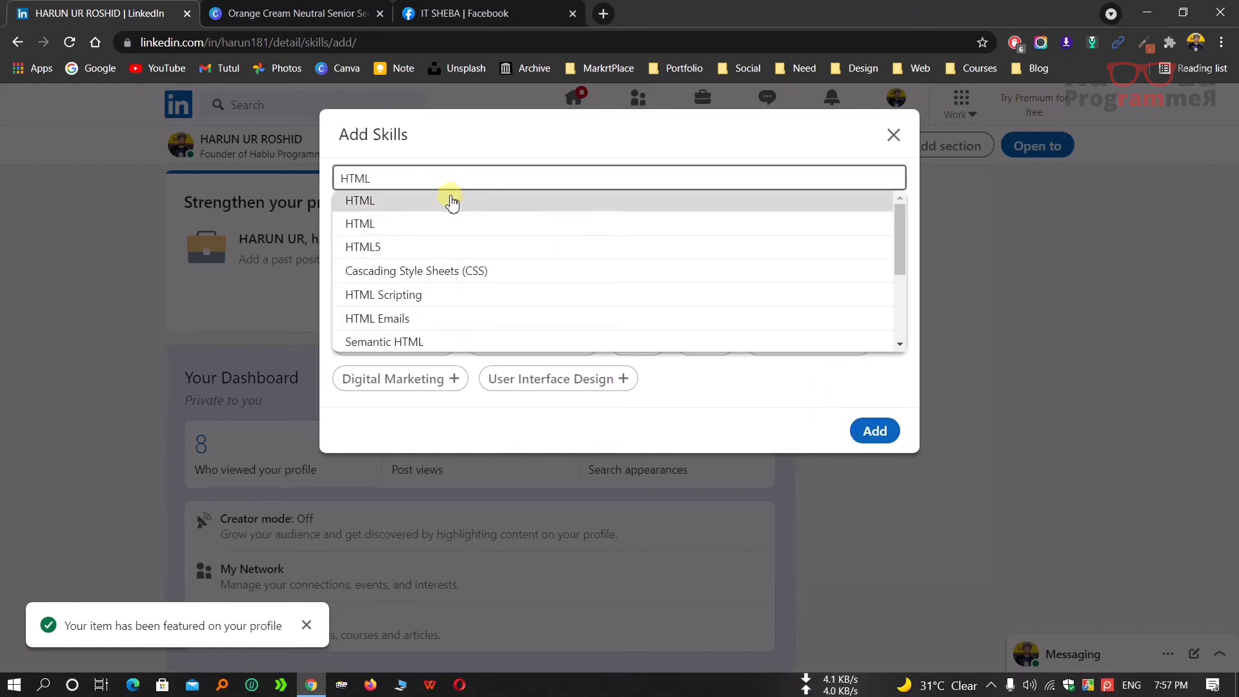
click(443, 202)
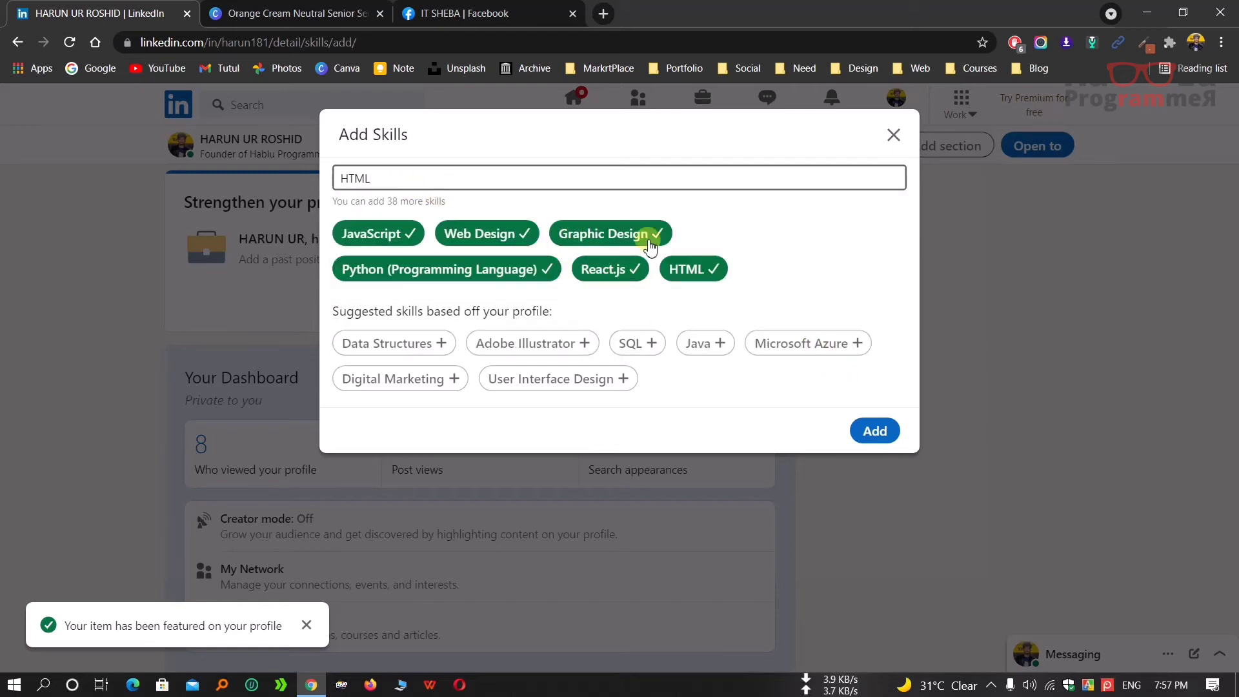
double_click(462, 176)
text(Css)
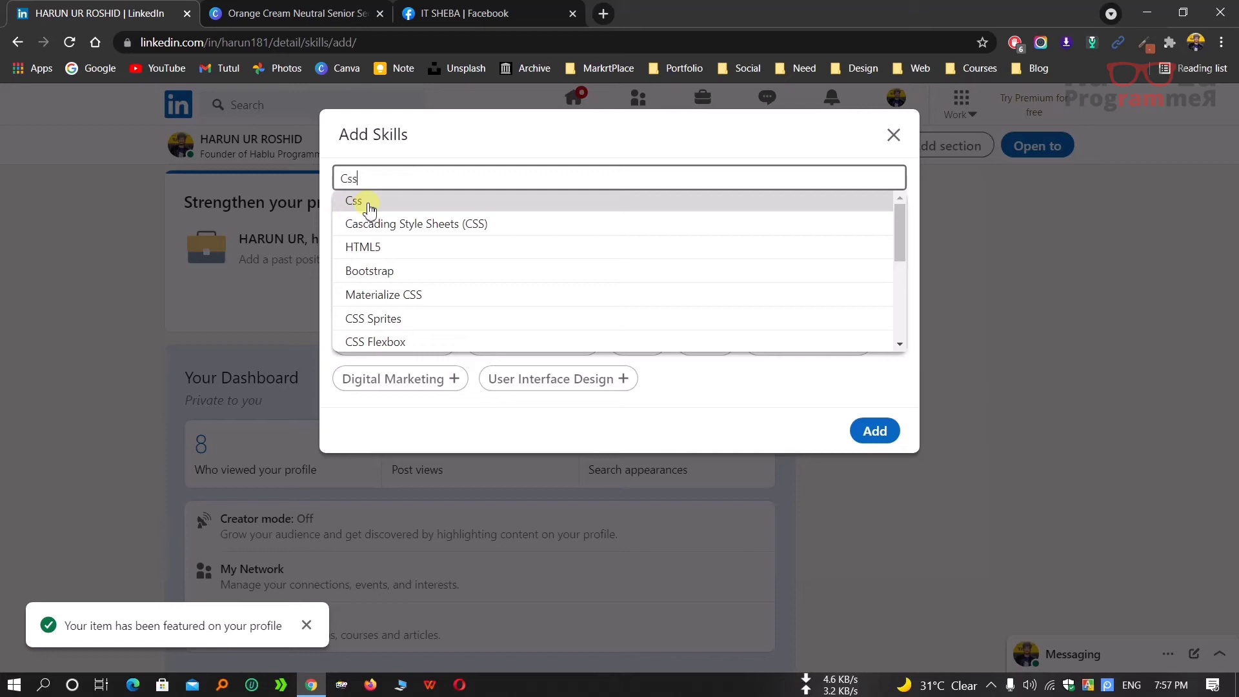
click(360, 201)
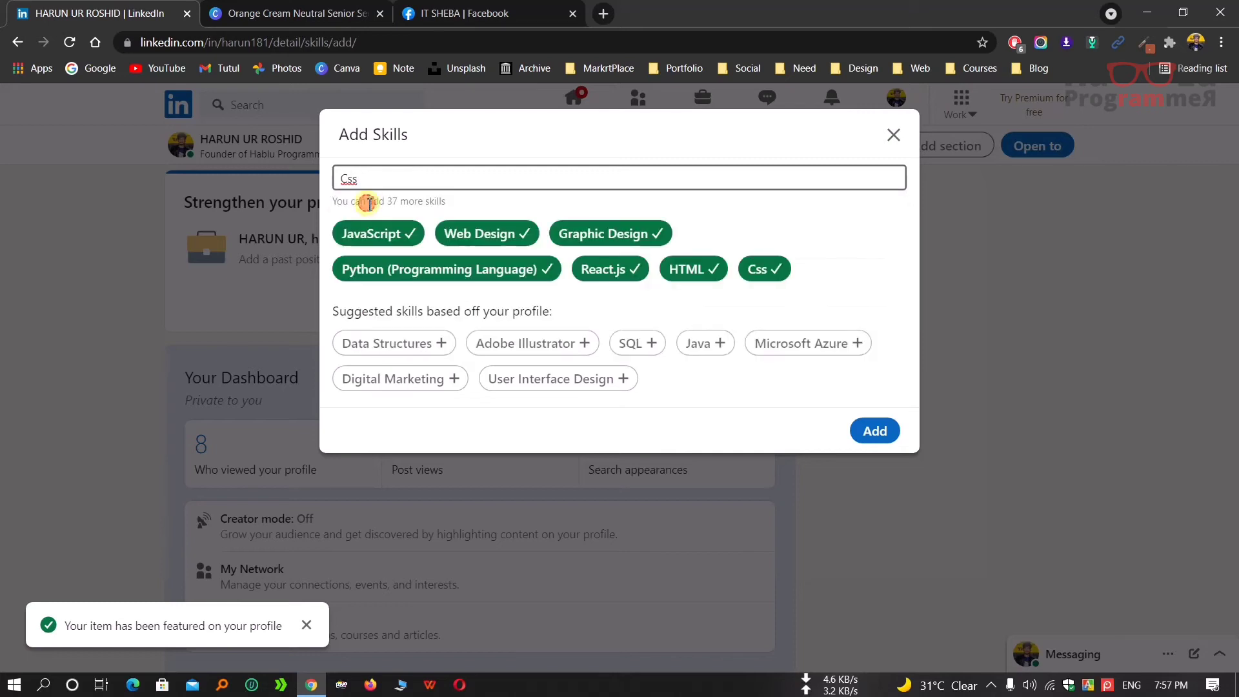
click(876, 433)
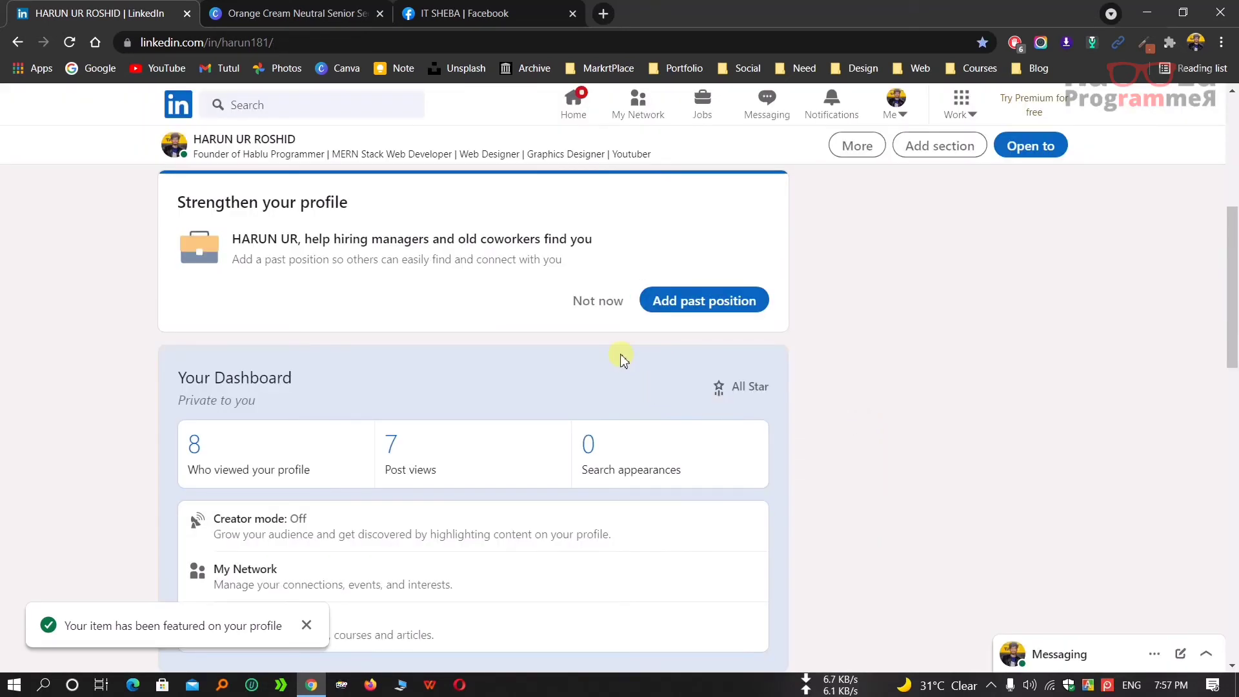
Step: Show the Accomplishments options among the sections that can be added to the profile
scroll(614, 362, up, 4)
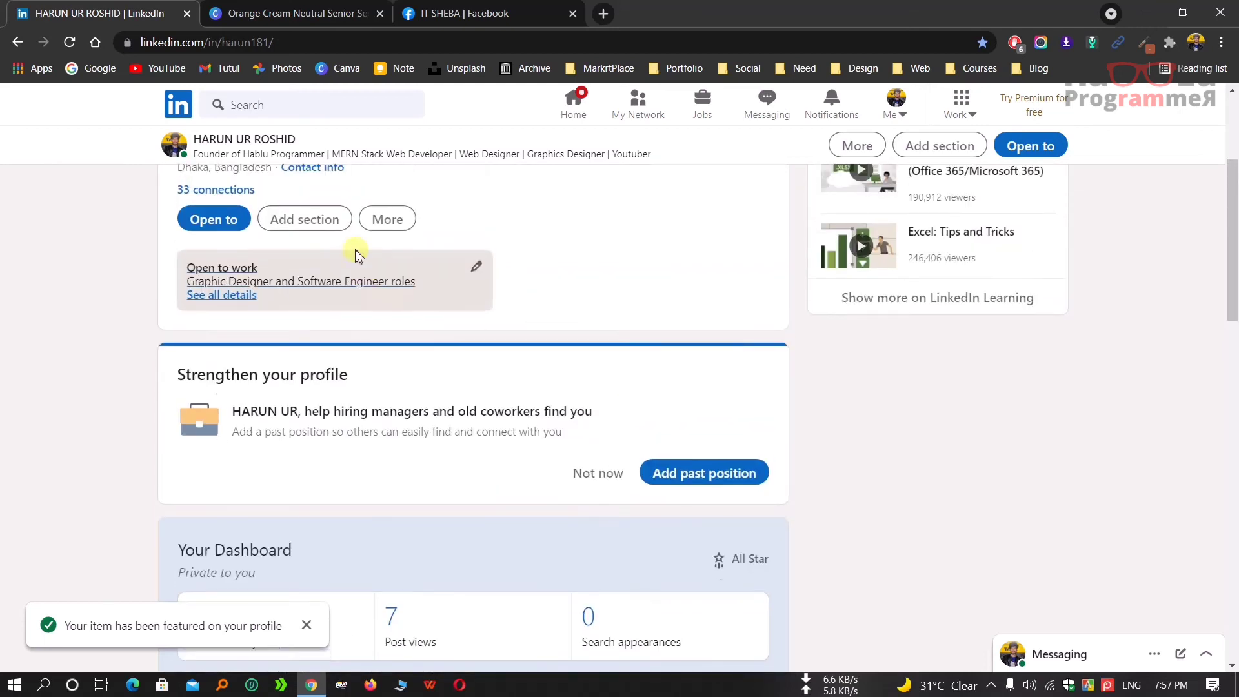
click(334, 282)
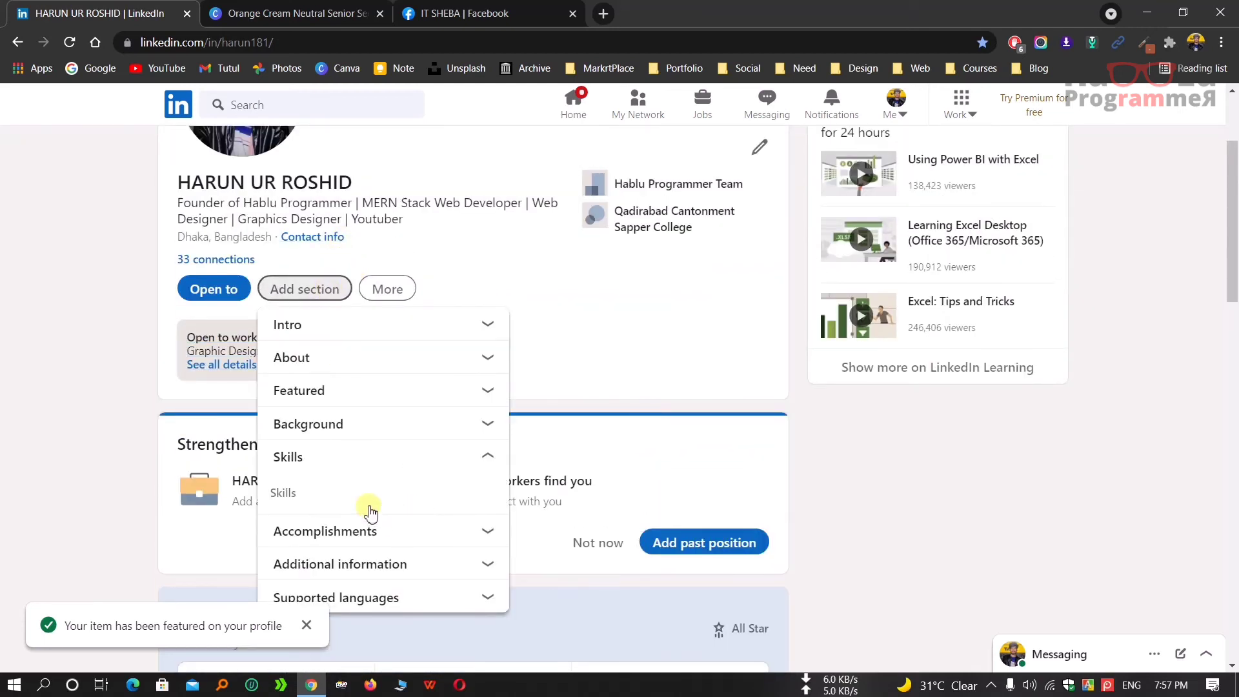
scroll(364, 508, down, 1)
click(373, 453)
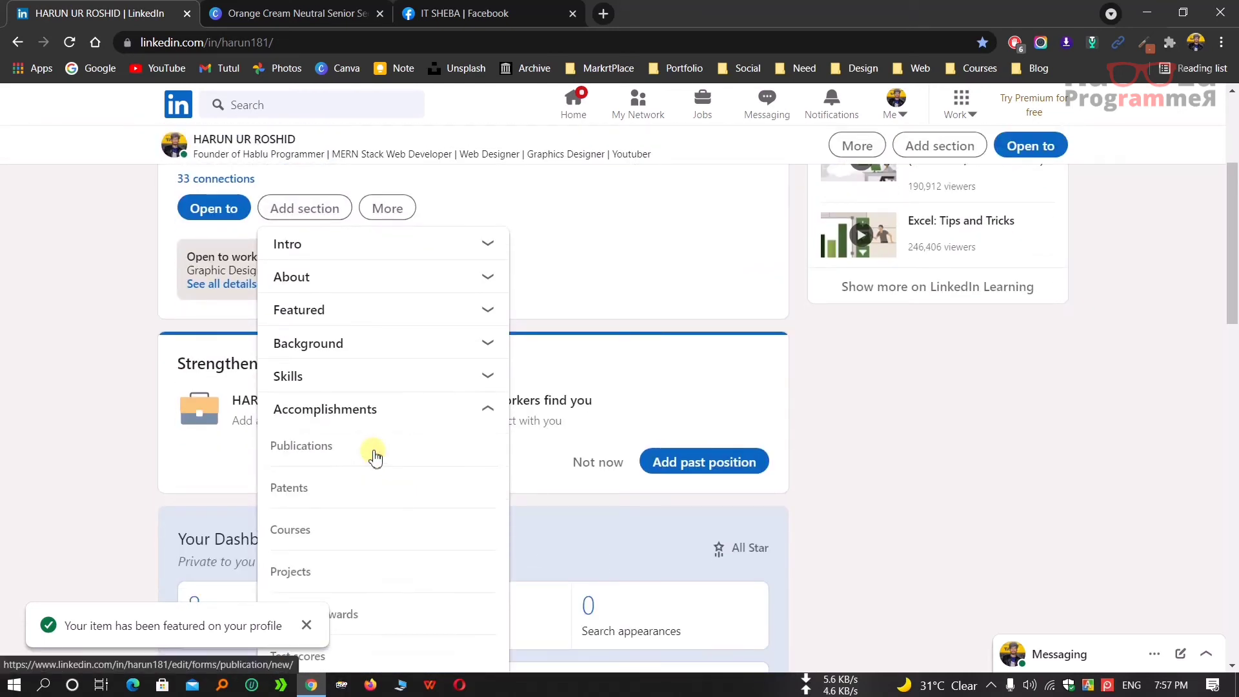
Step: Show the Additional information and Supported languages options among the sections that can be added, and close the section list
scroll(314, 327, down, 2)
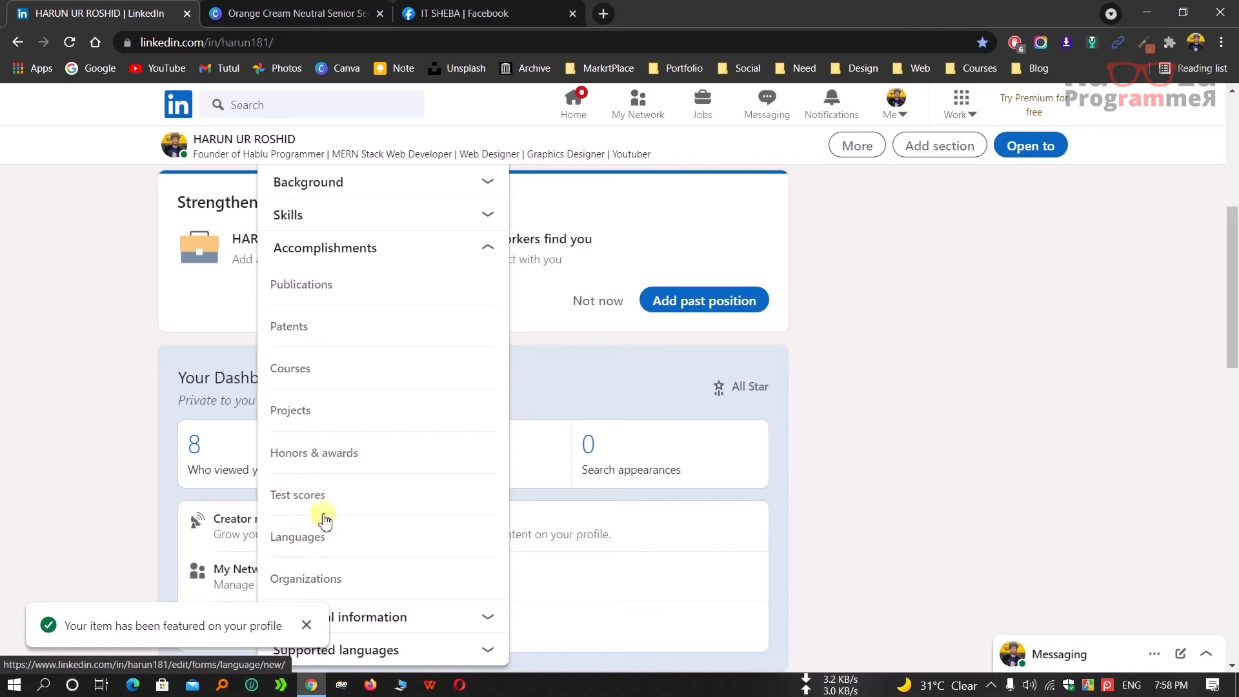
scroll(323, 514, down, 3)
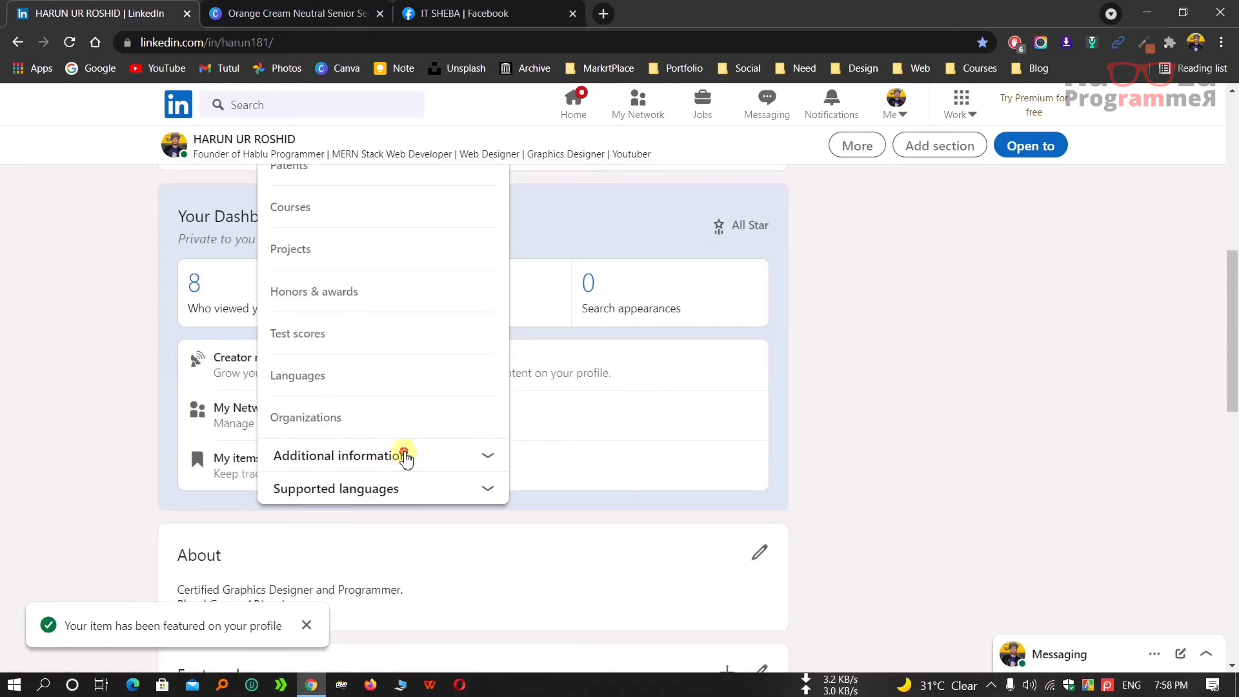
click(406, 459)
scroll(437, 277, up, 3)
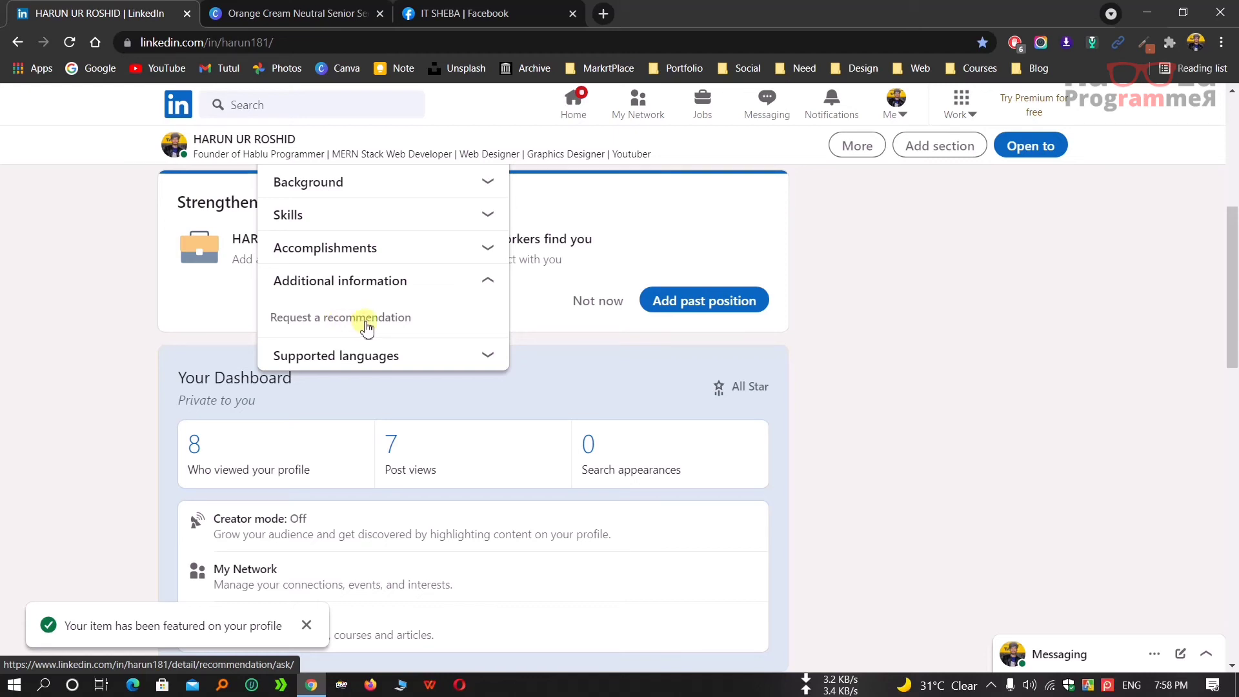
click(381, 355)
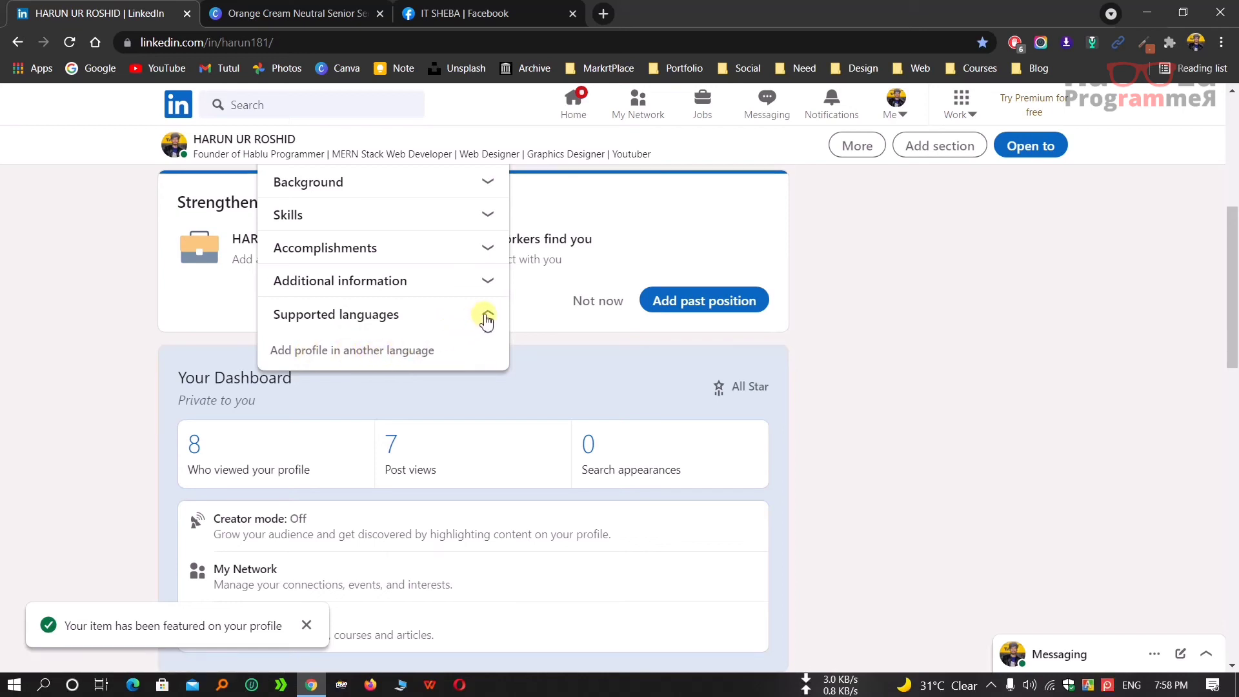
scroll(863, 329, up, 4)
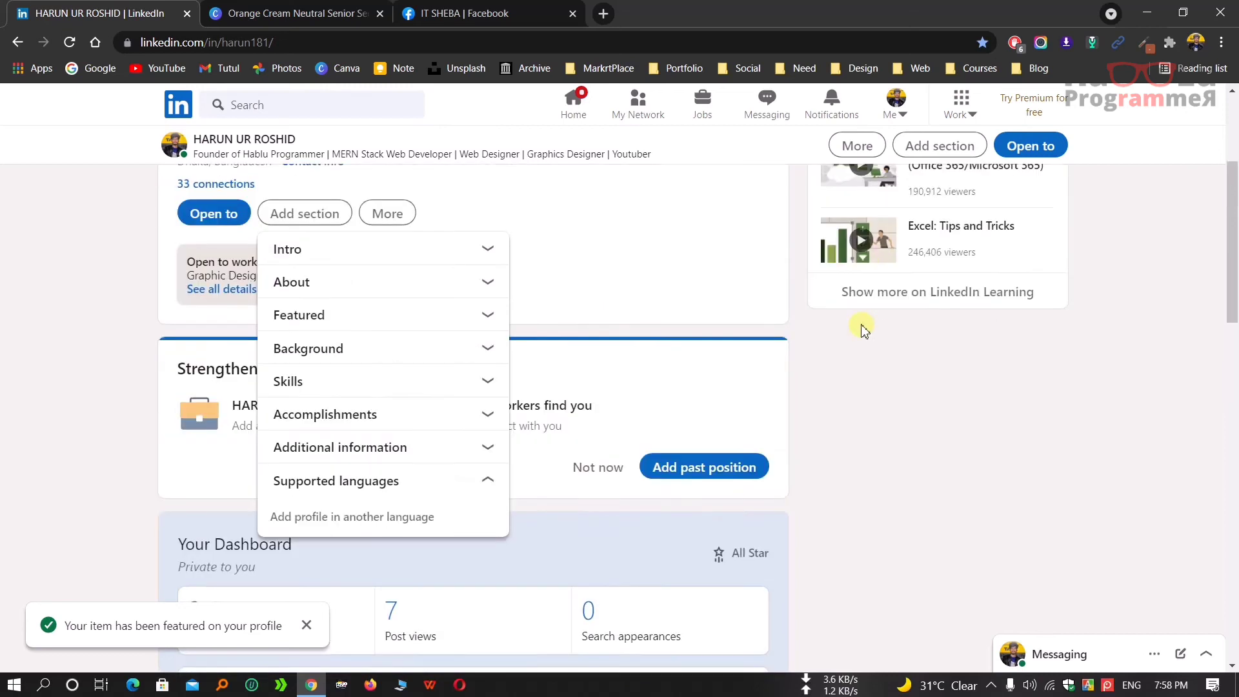
click(865, 469)
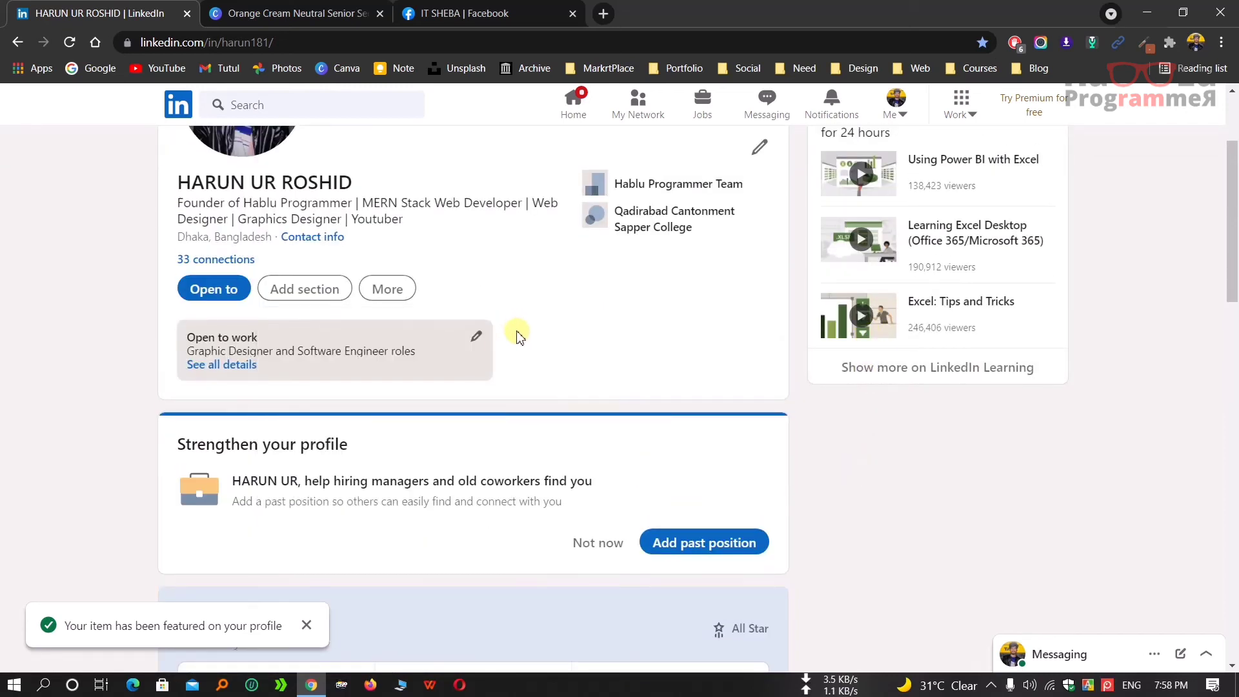
Step: Open the Open to work preferences for editing and add Computer Programmer as a job title
scroll(512, 332, down, 1)
scroll(323, 303, up, 1)
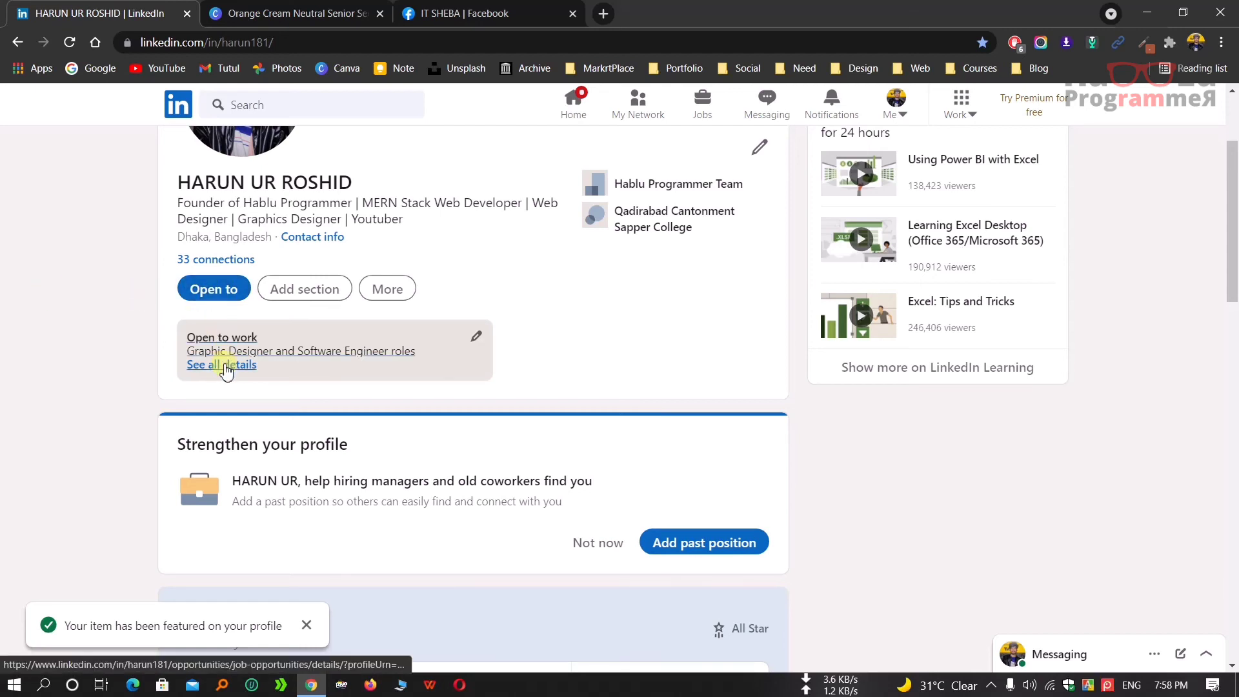
click(481, 340)
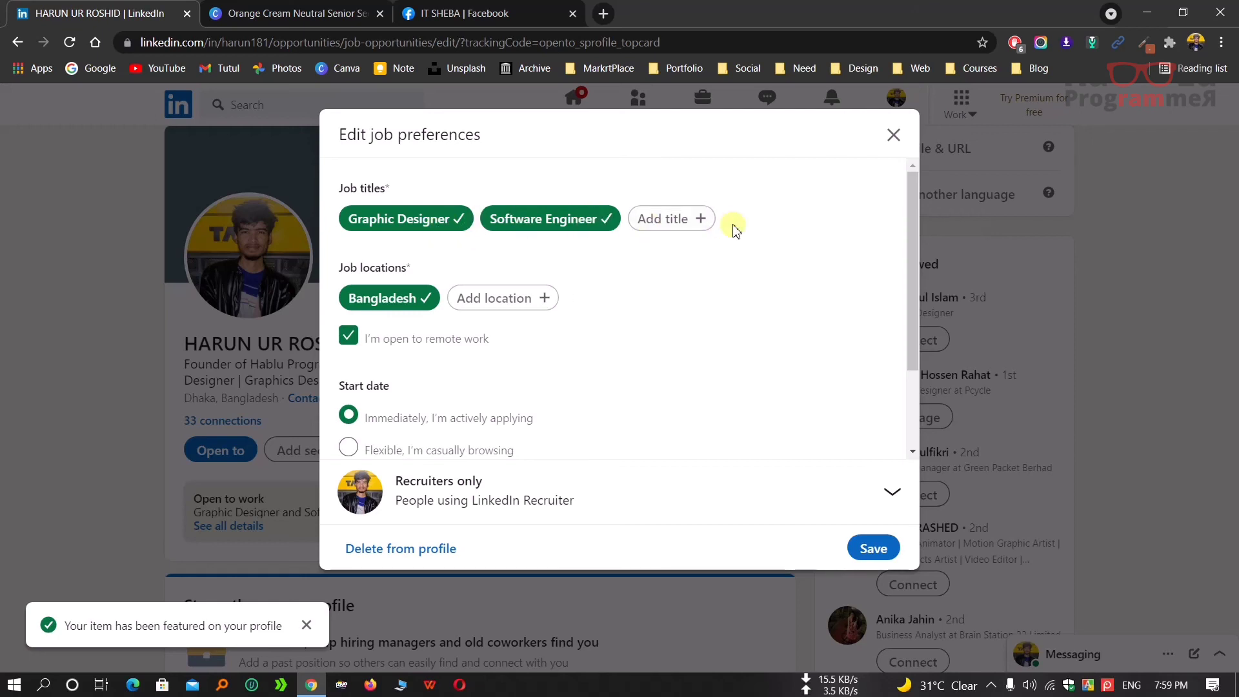
click(675, 217)
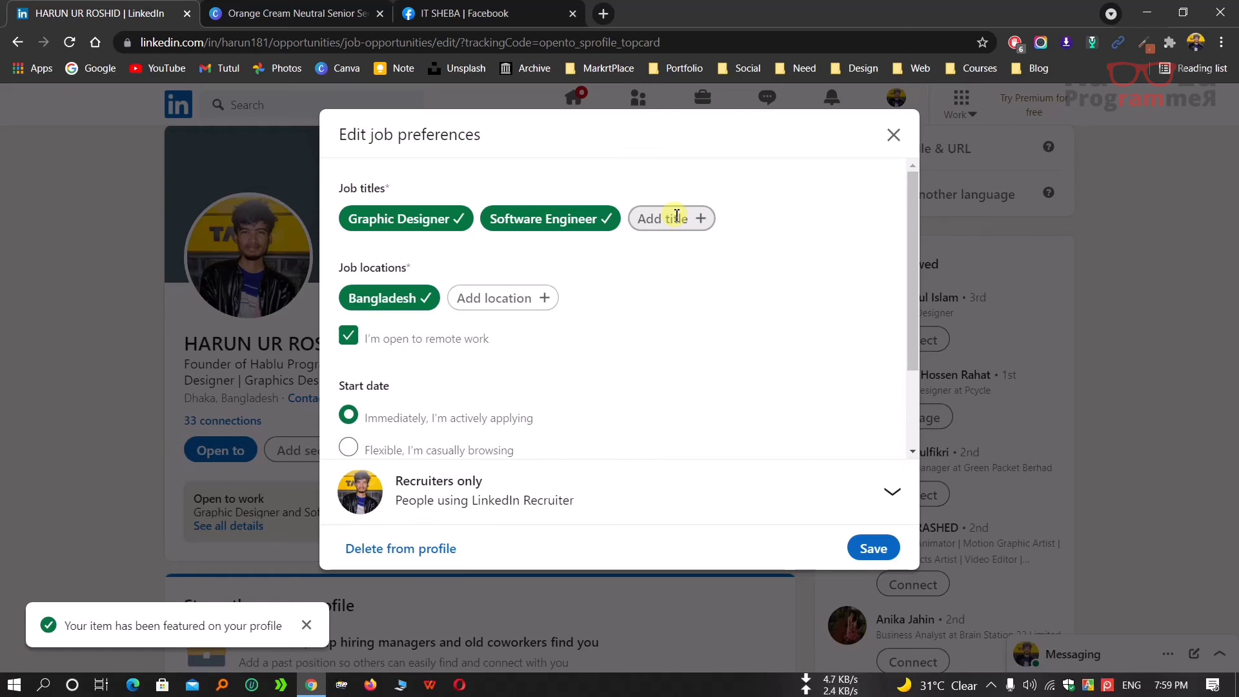
text(Progra)
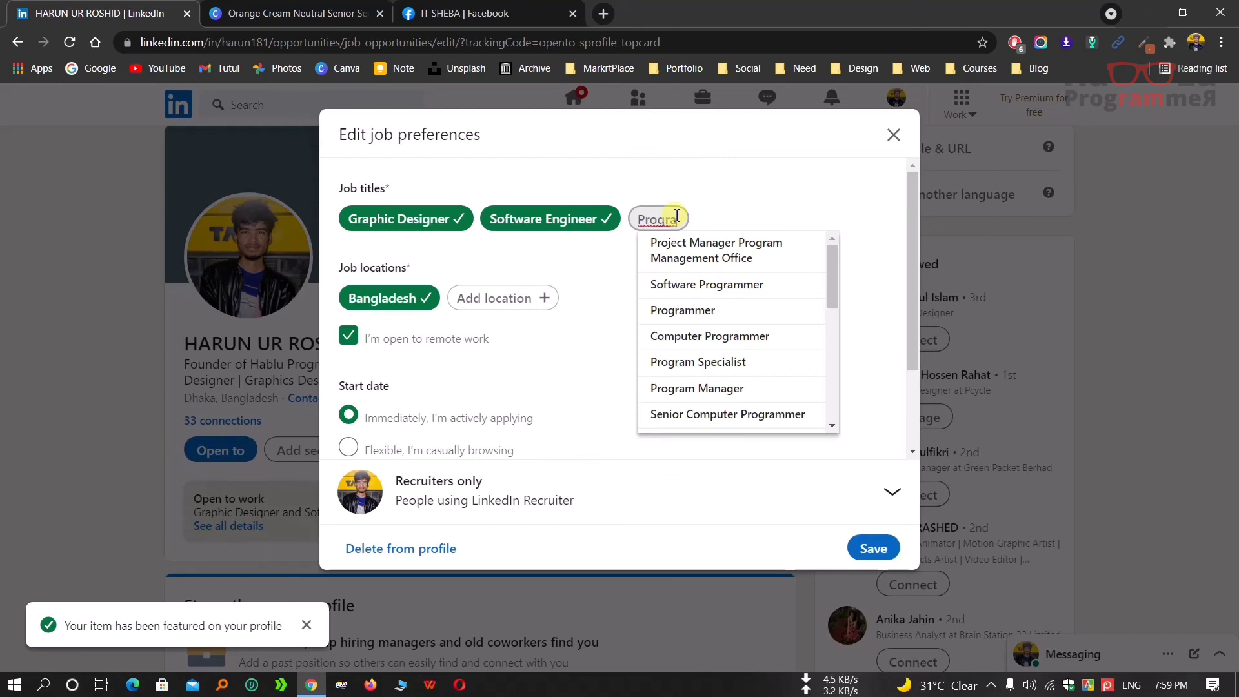
click(739, 338)
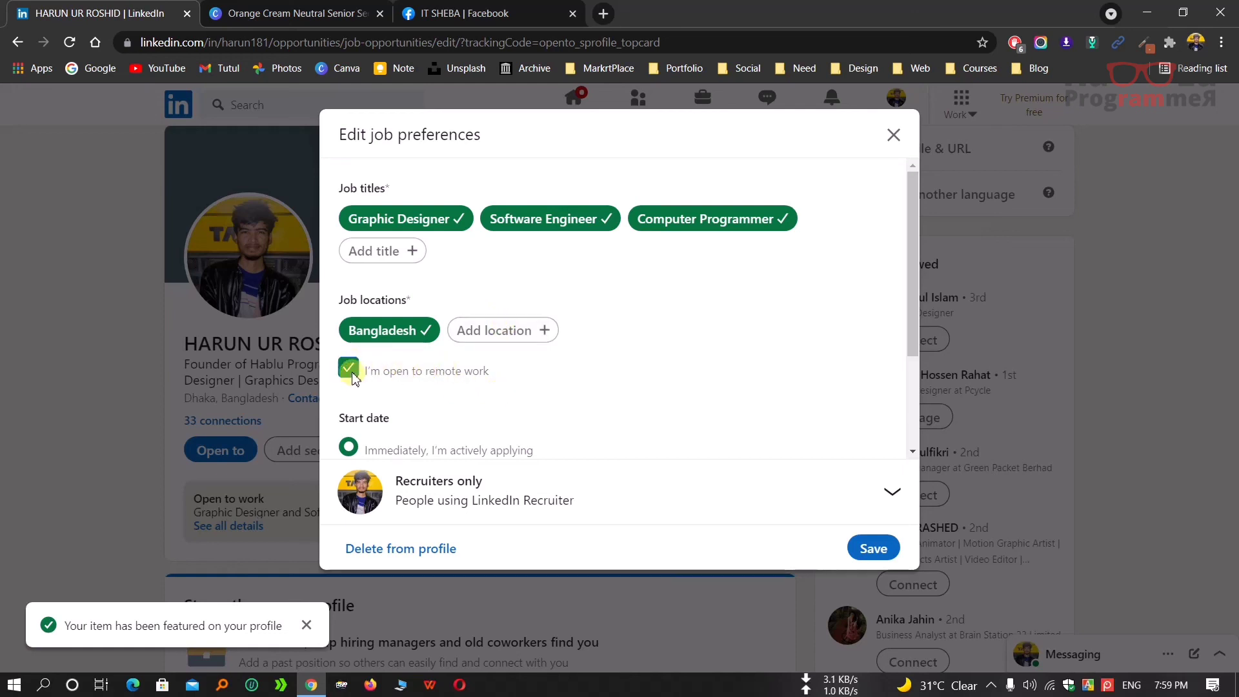
Step: Make the open-to-work status visible to all LinkedIn members and save the job preferences
scroll(647, 361, down, 3)
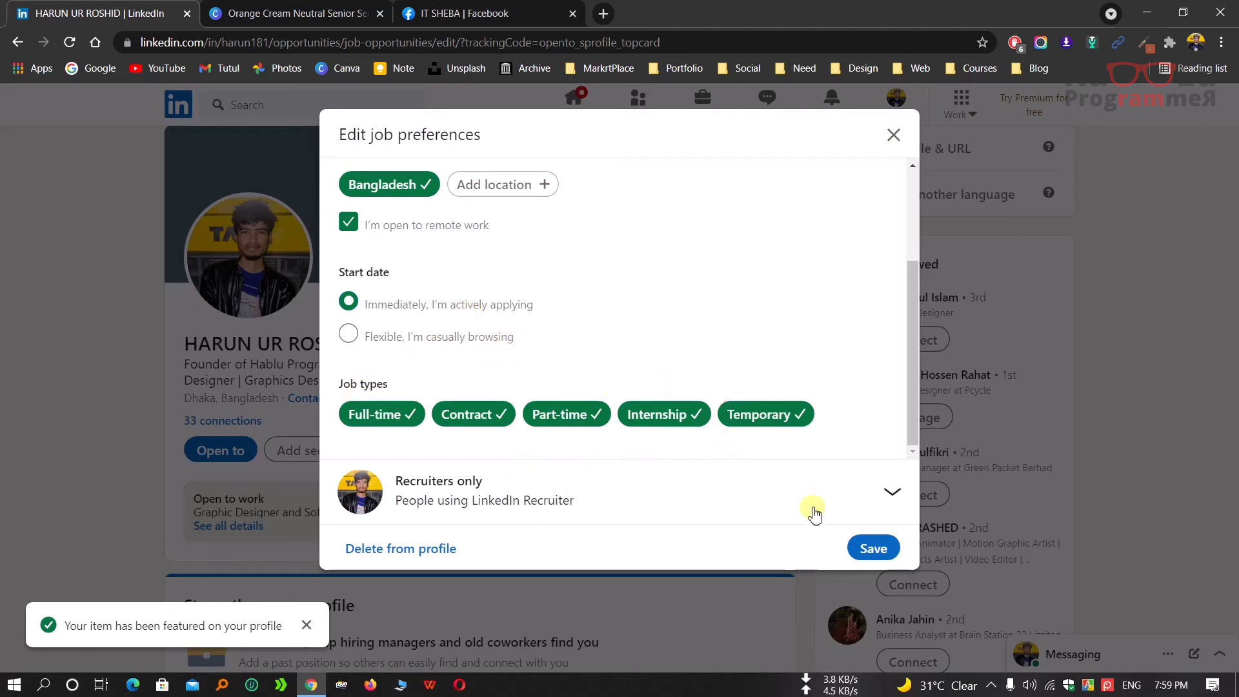
click(883, 491)
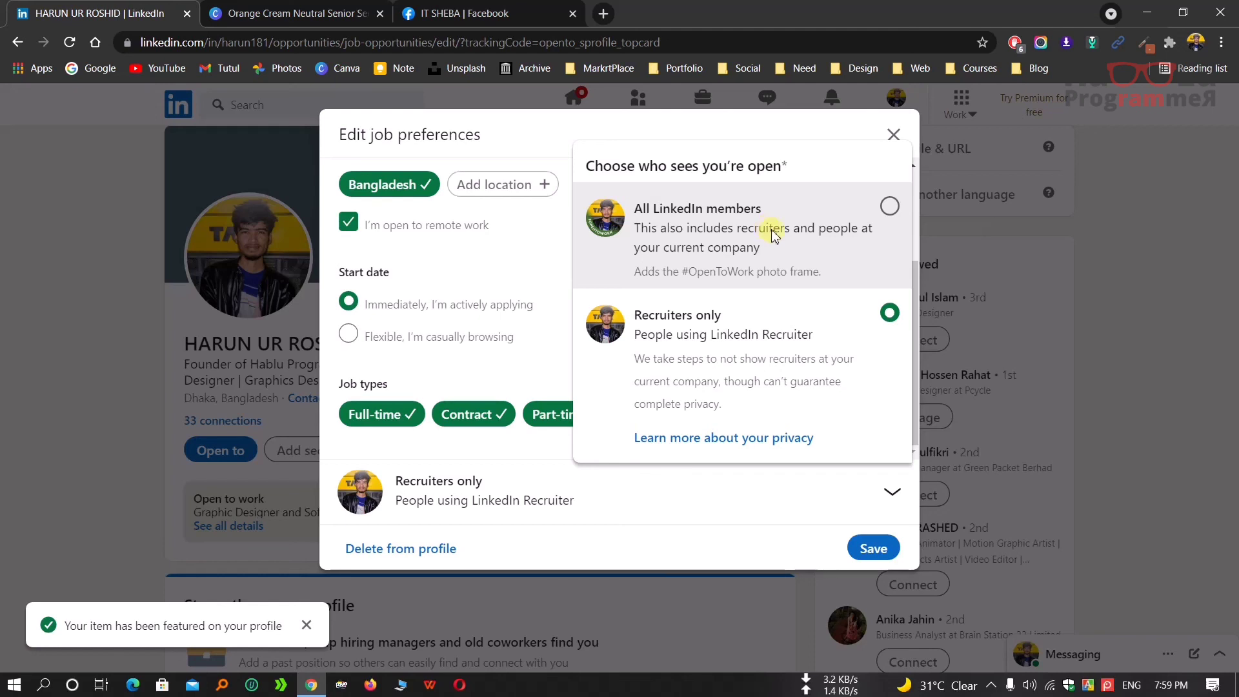
click(891, 208)
click(875, 556)
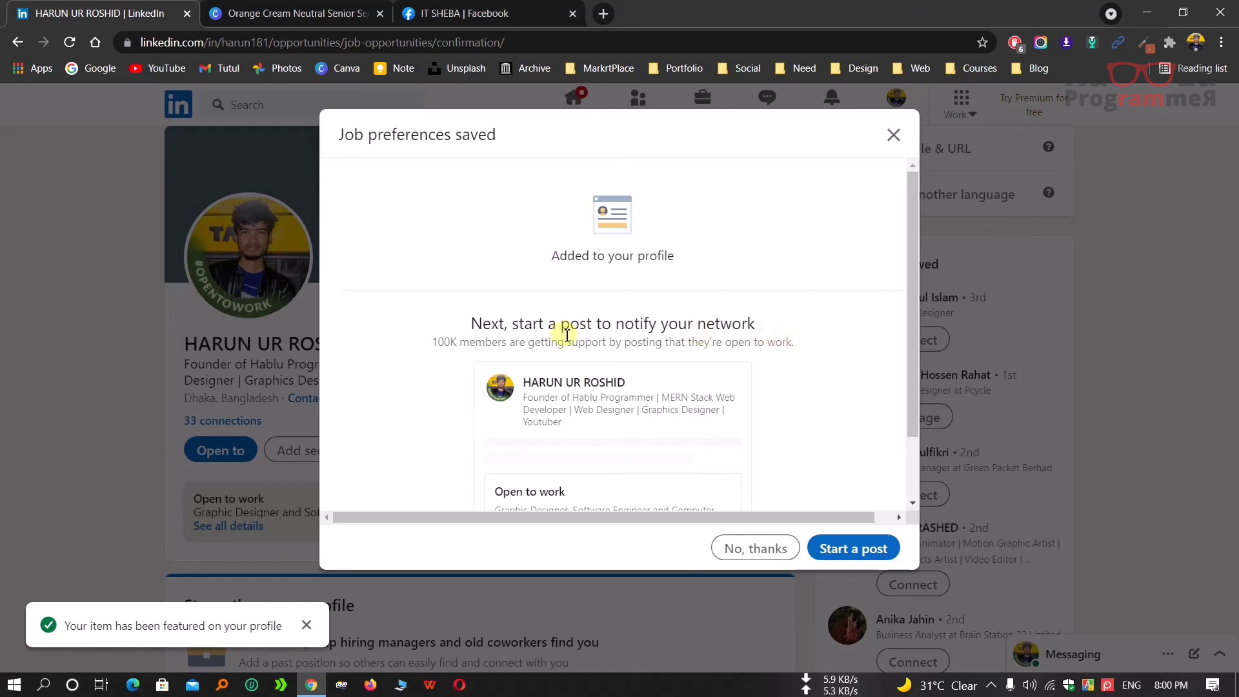
Step: Review the suggested post for notifying the network and decline to start it
scroll(722, 335, down, 1)
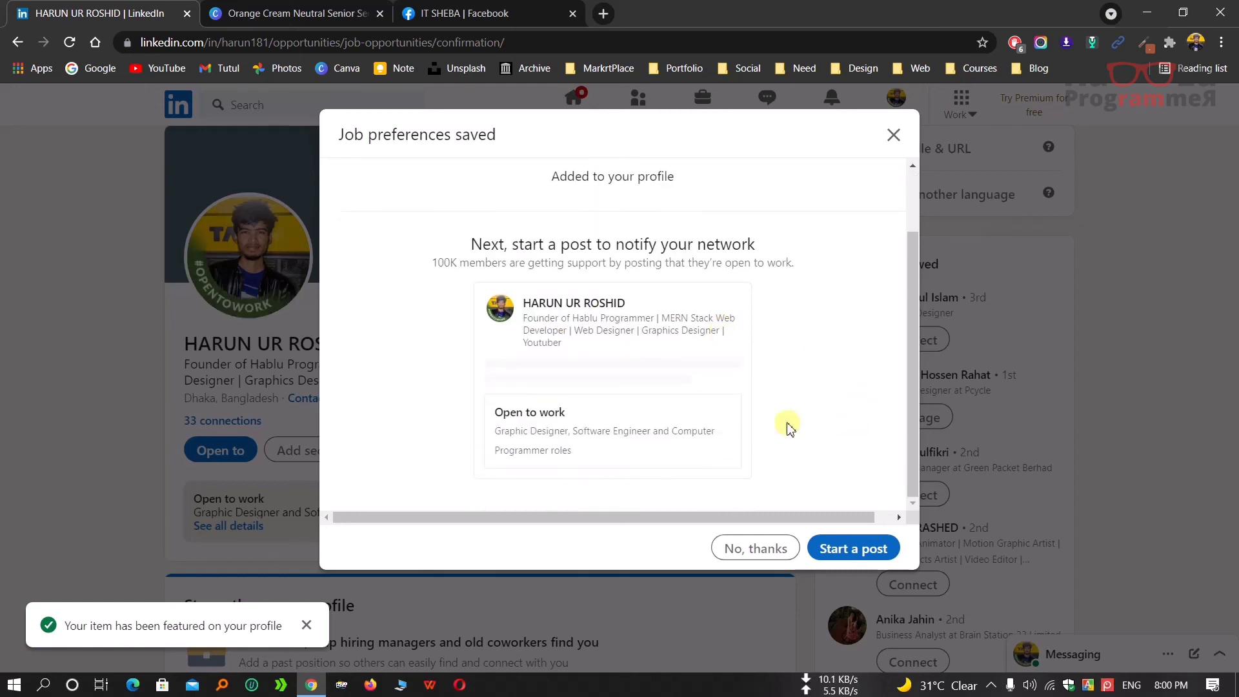
scroll(787, 452, up, 1)
click(790, 554)
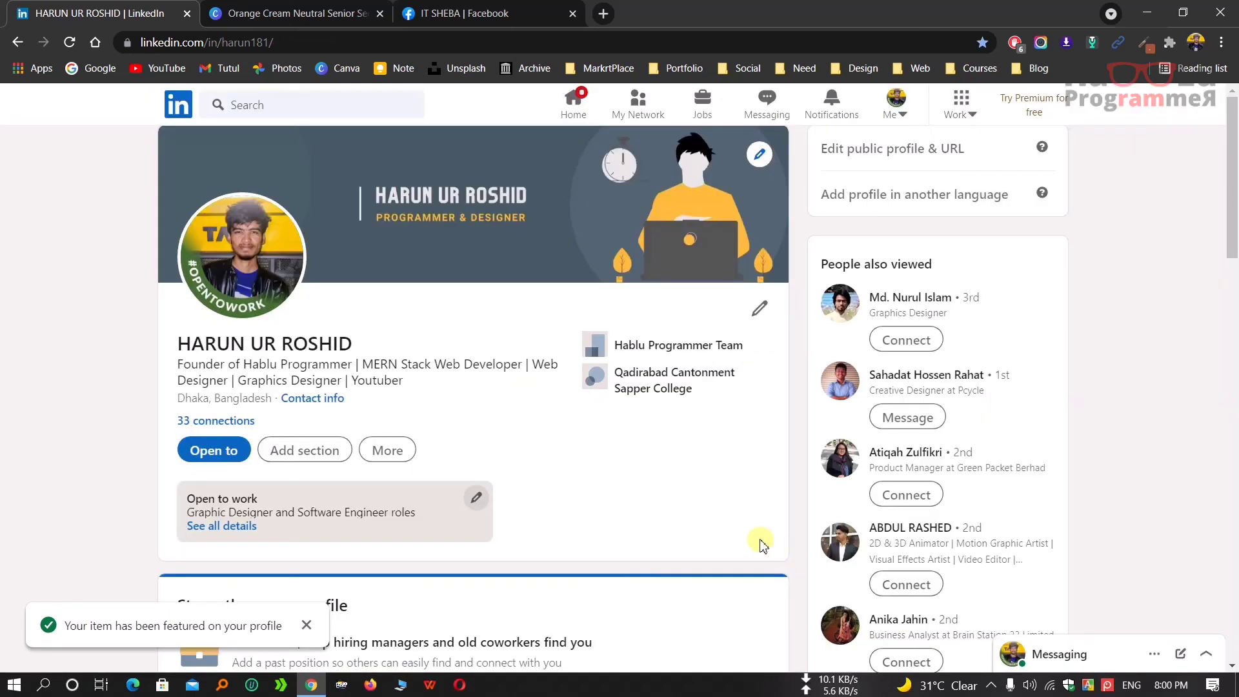